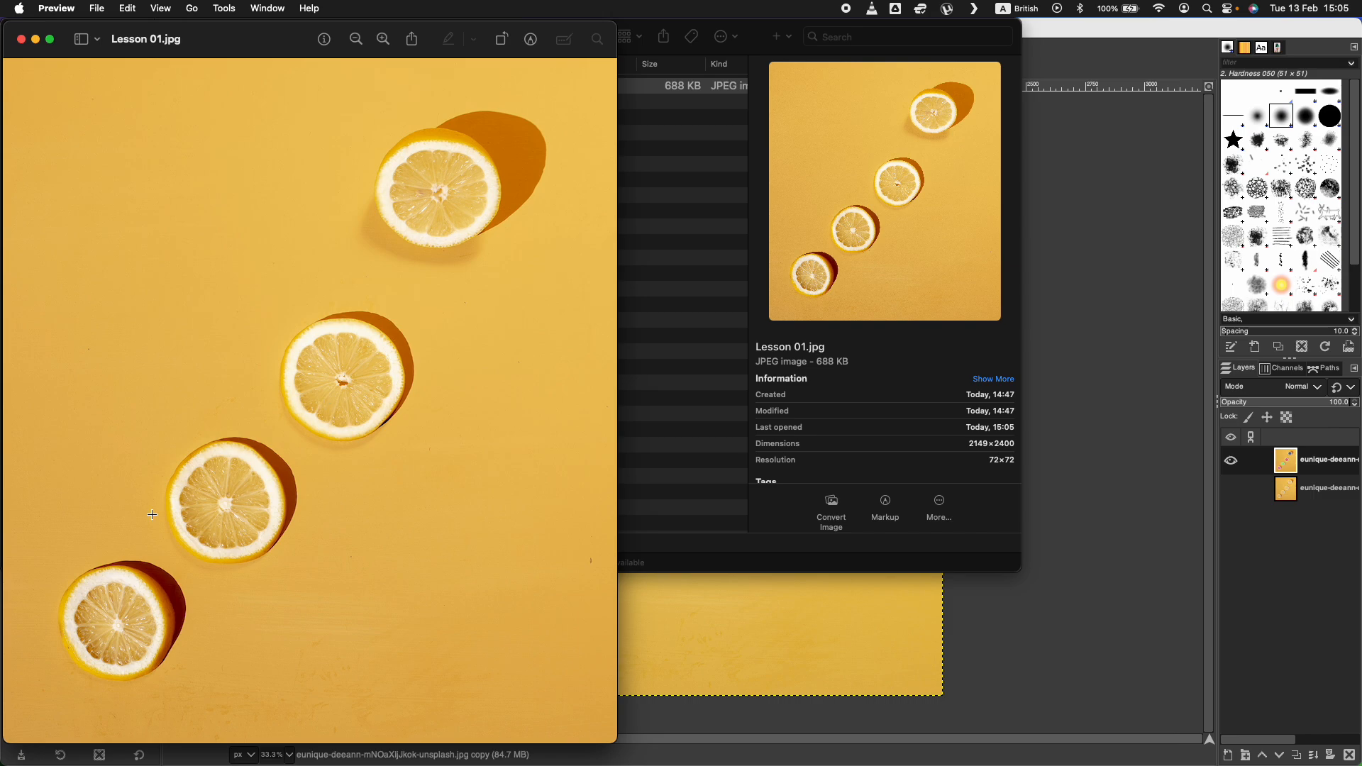
Step: Quit GIMP discarding the unsaved changes to the recoloured citrus image, and close the Lesson 01.jpg preview
{"action": "left_click", "coordinate": [752, 634]}
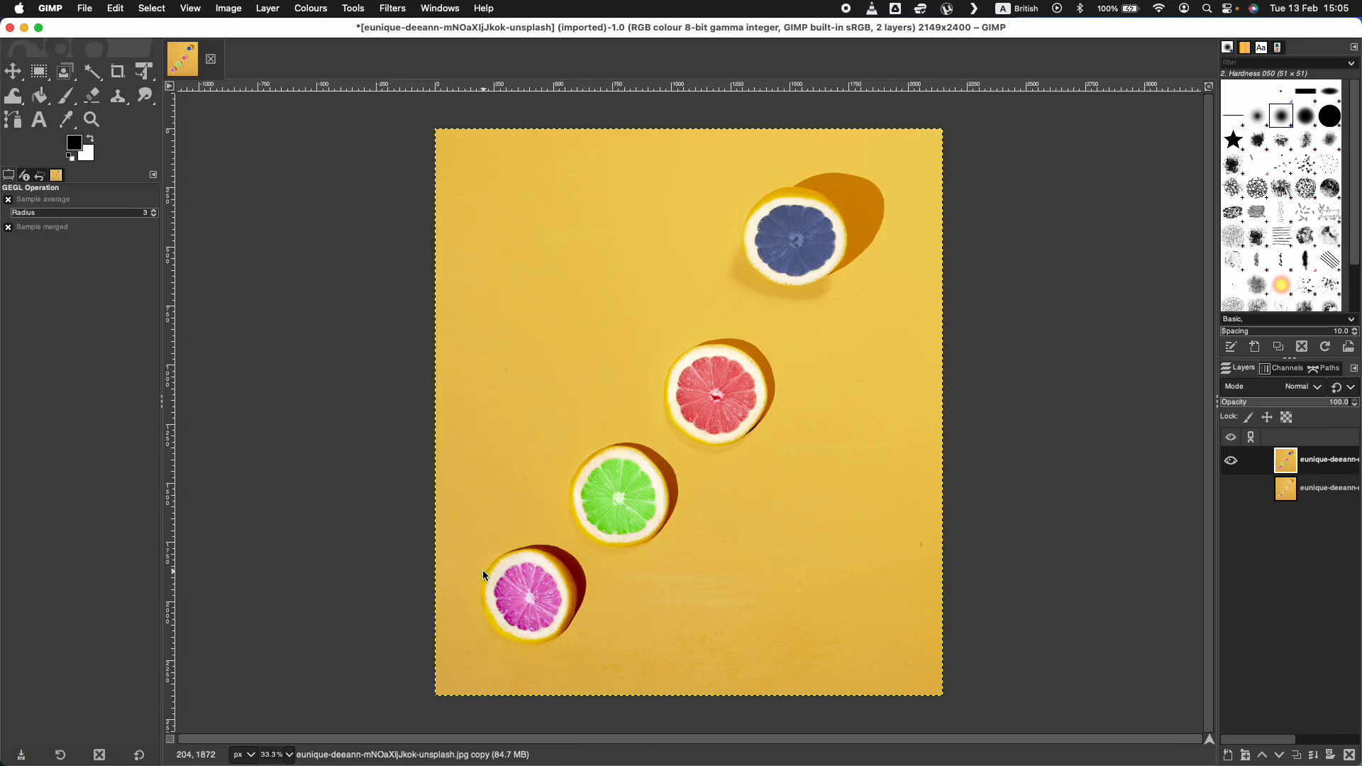
{"action": "left_click", "coordinate": [11, 29]}
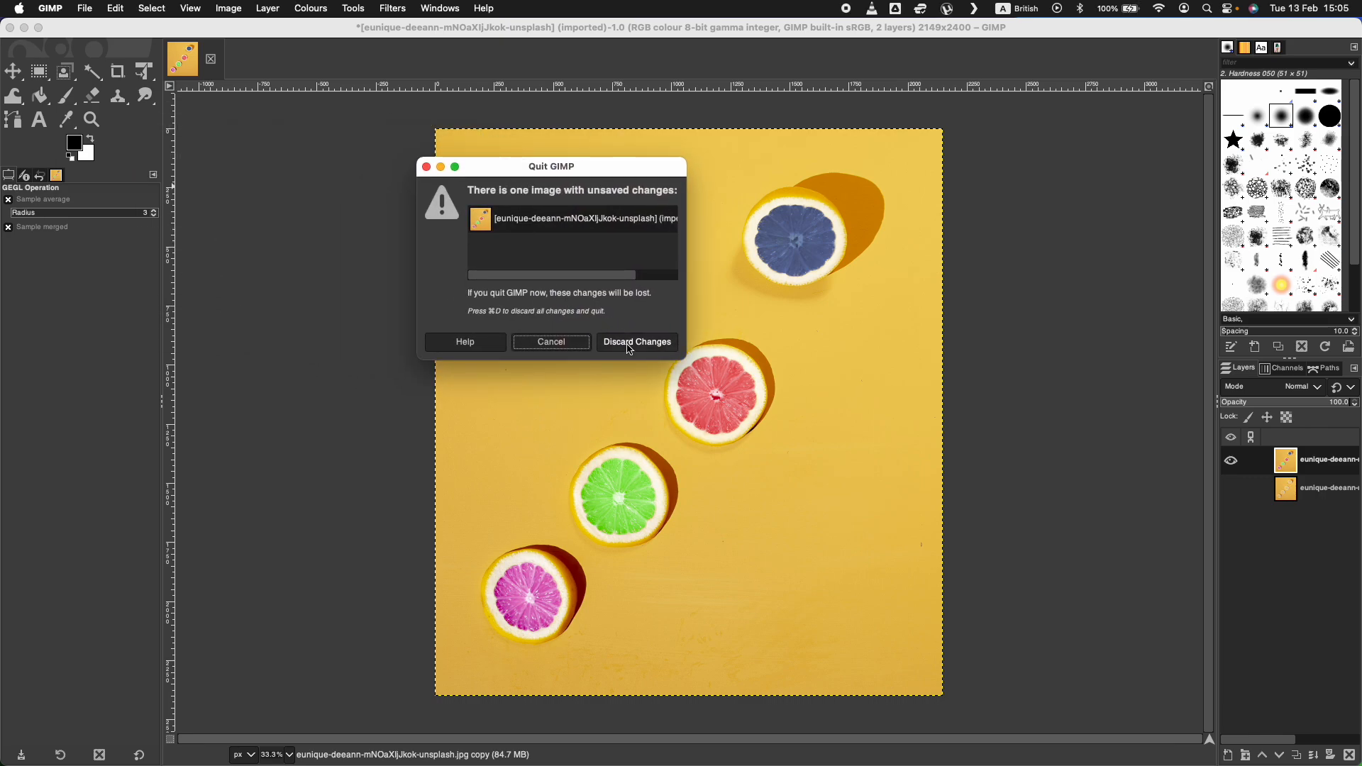
{"action": "left_click", "coordinate": [628, 347]}
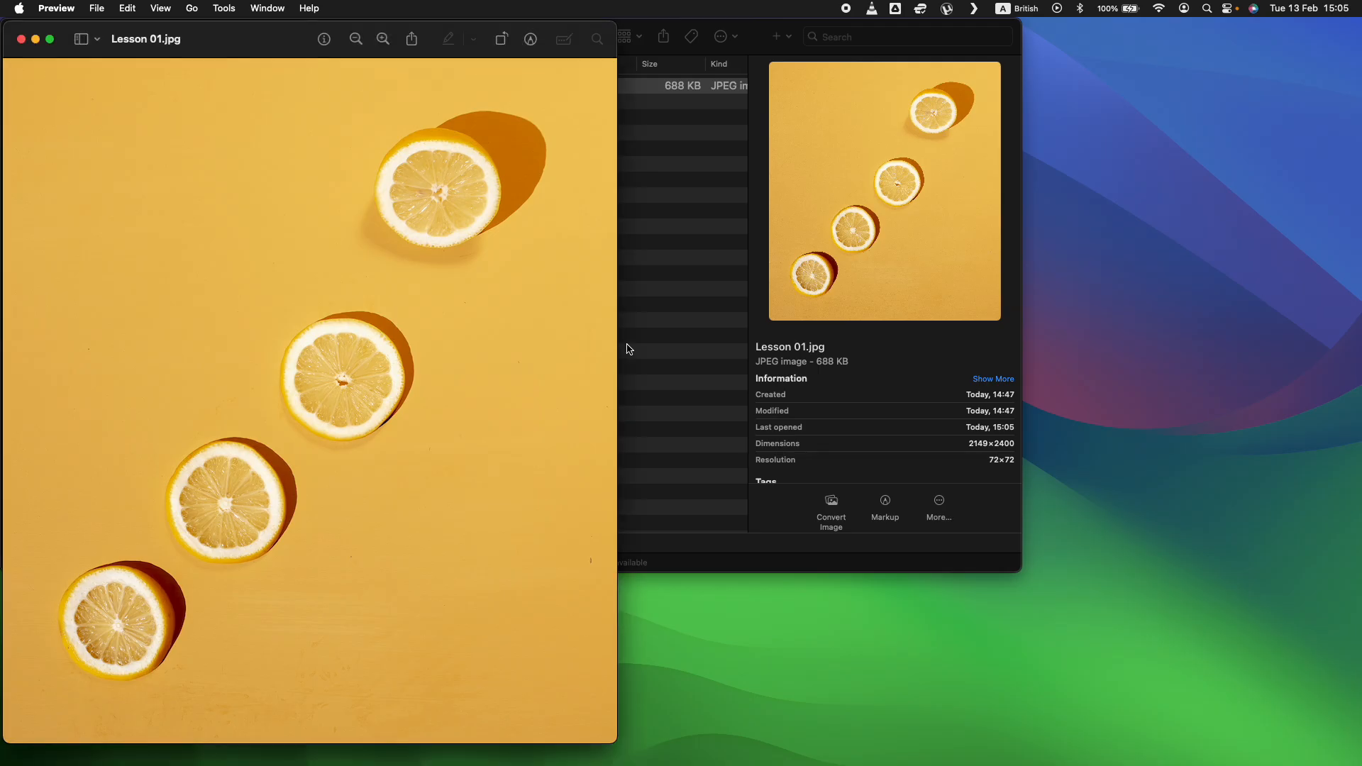
{"action": "left_click", "coordinate": [21, 40]}
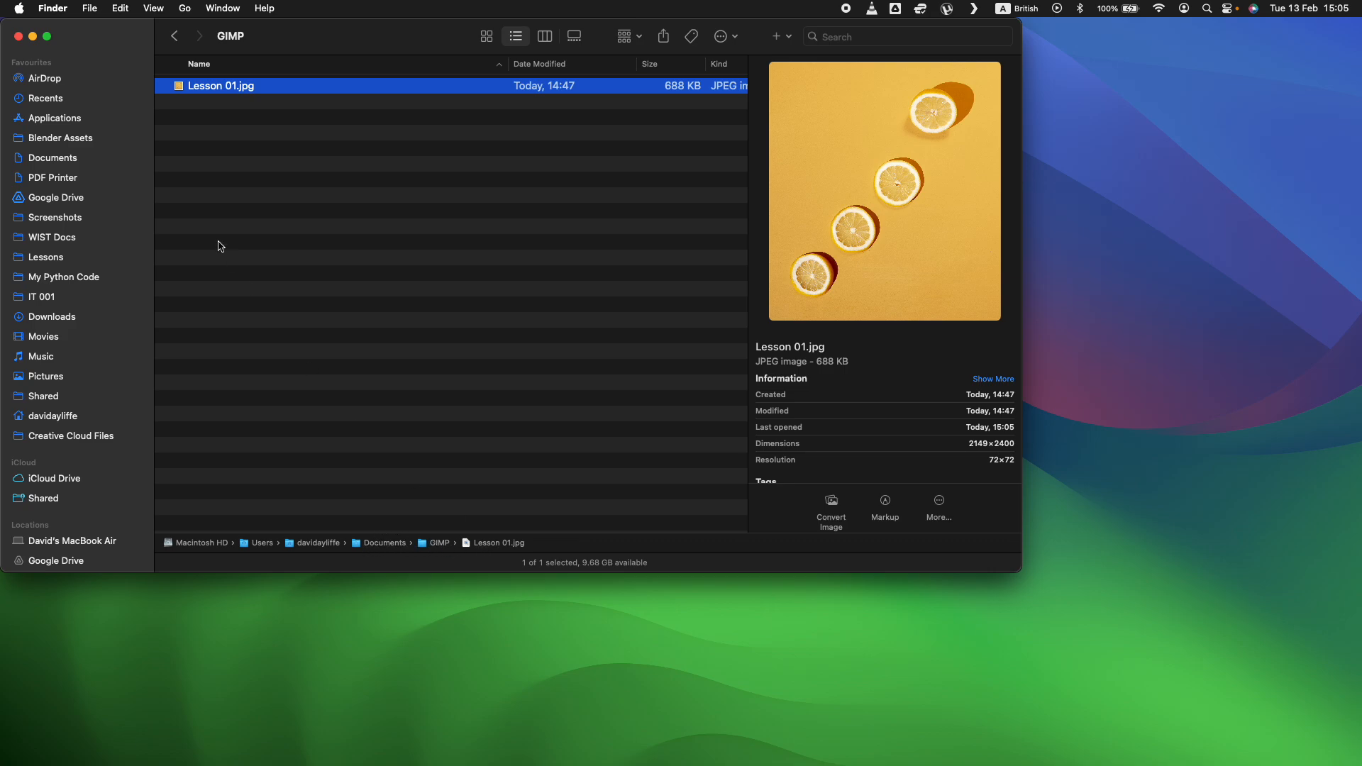
Step: Open Lesson 01.jpg from the GIMP folder in GIMP
{"action": "right_click", "coordinate": [276, 92]}
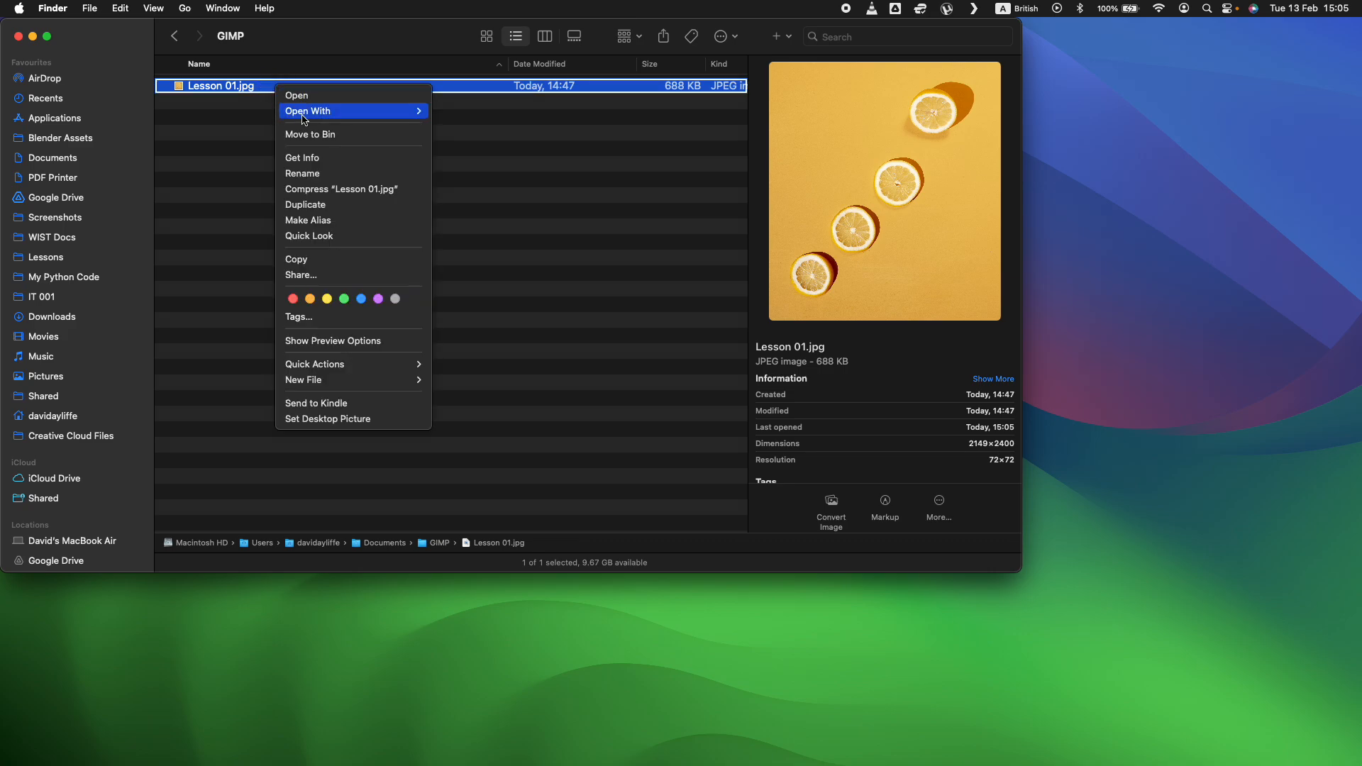
{"action": "mouse_move", "coordinate": [312, 112]}
{"action": "left_click", "coordinate": [494, 182]}
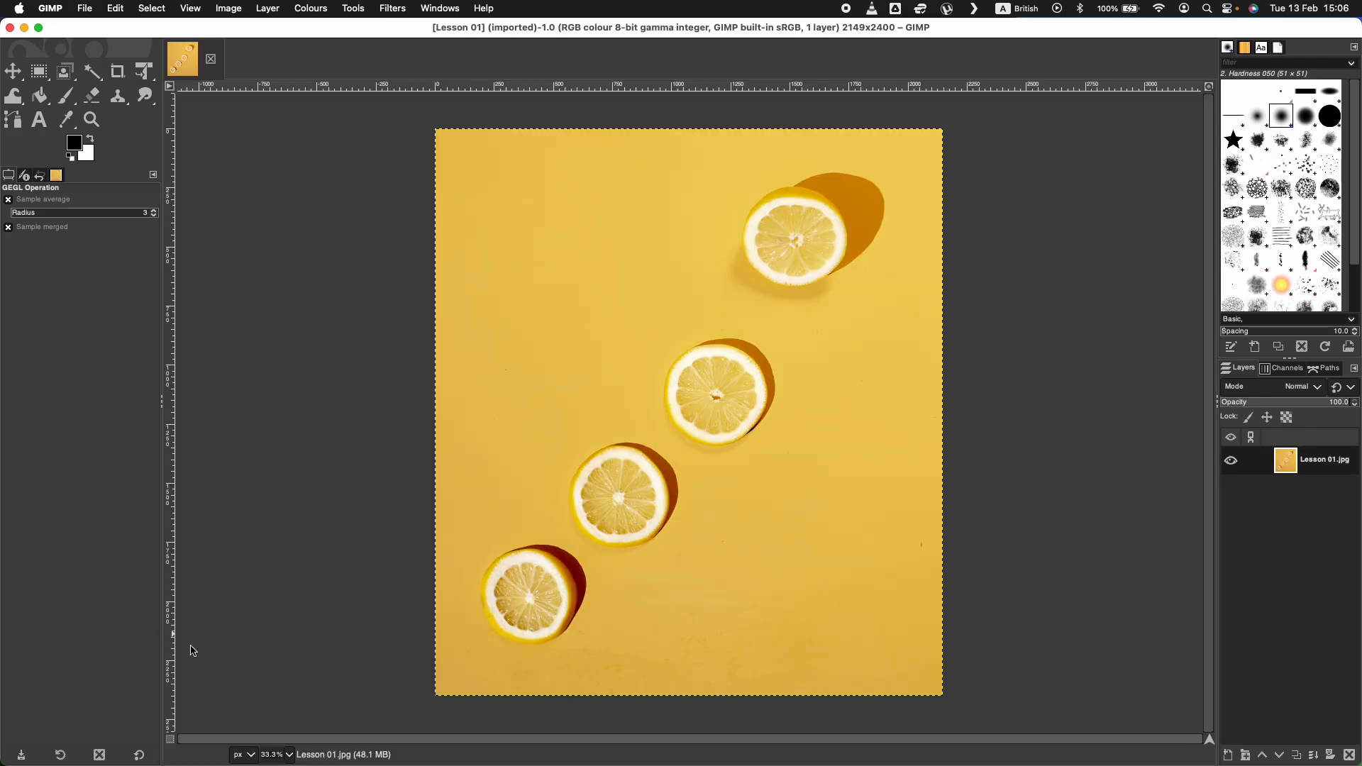
Step: Roughly outline the flesh of the second lemon slice from the top of the photo with Foreground Select, keeping the outline within the white pith
{"action": "left_click", "coordinate": [289, 758]}
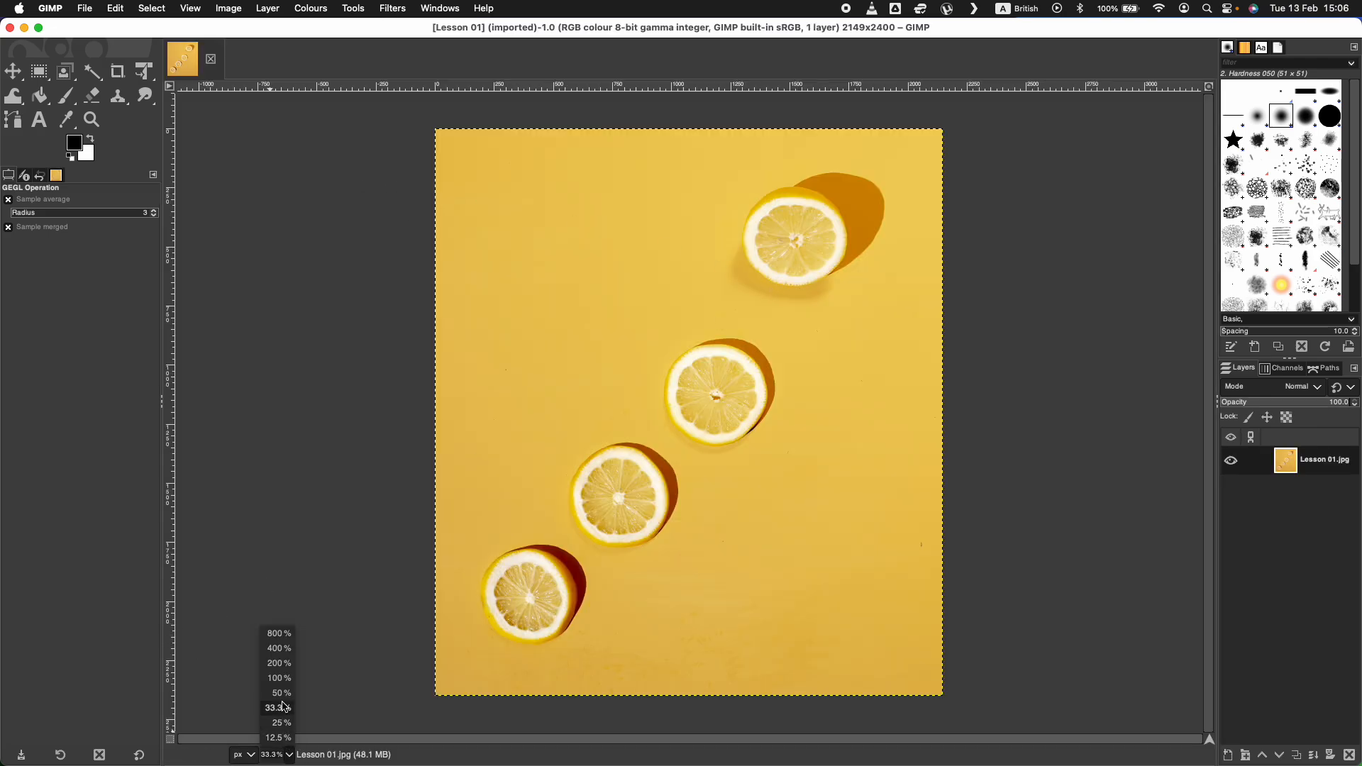
{"action": "left_click", "coordinate": [285, 666]}
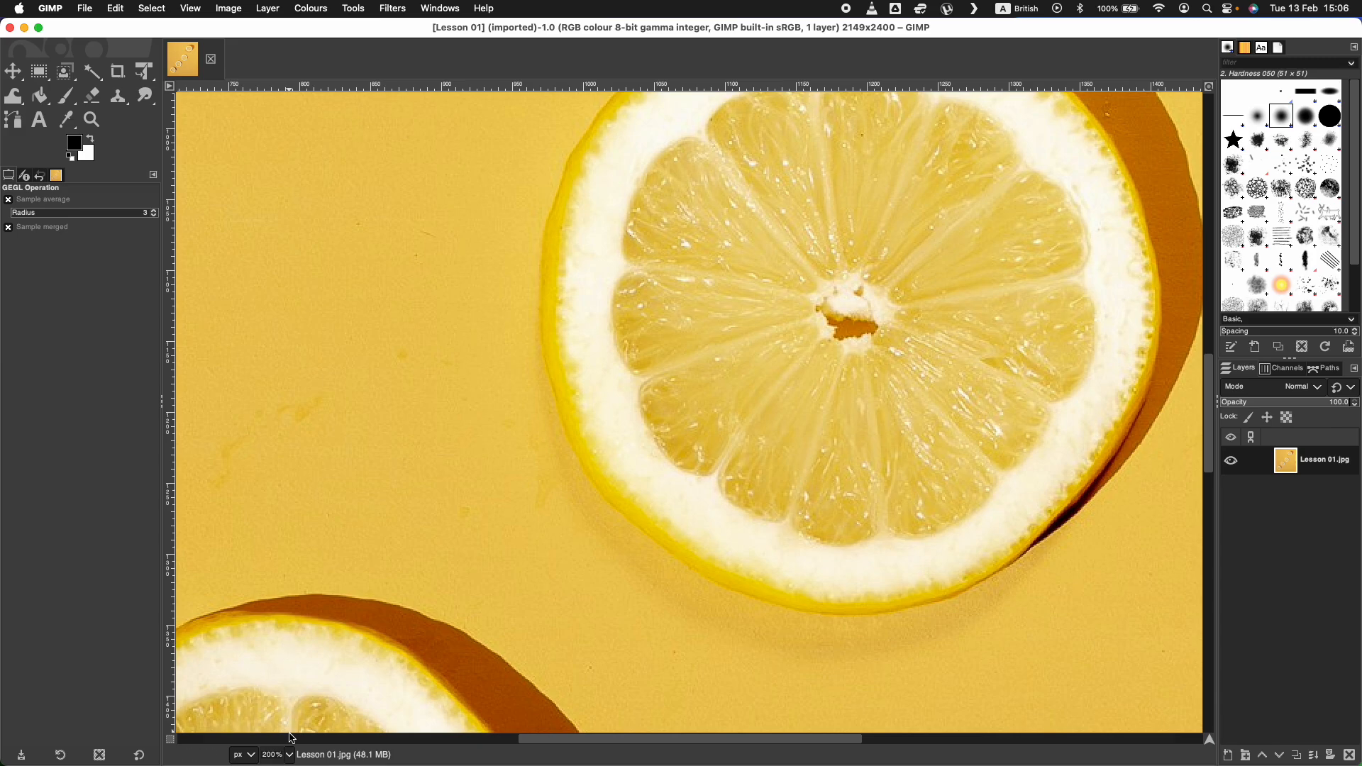
{"action": "left_click", "coordinate": [459, 649]}
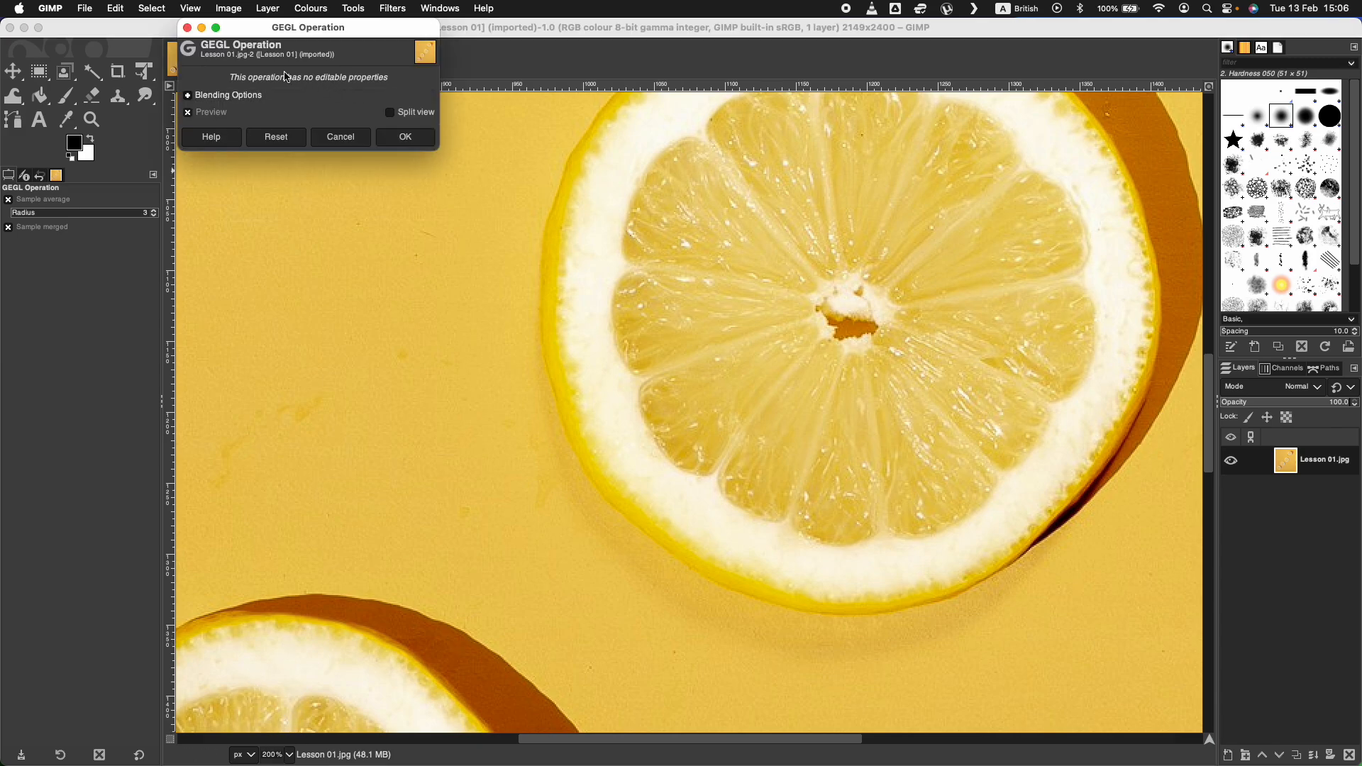
{"action": "left_click", "coordinate": [356, 138]}
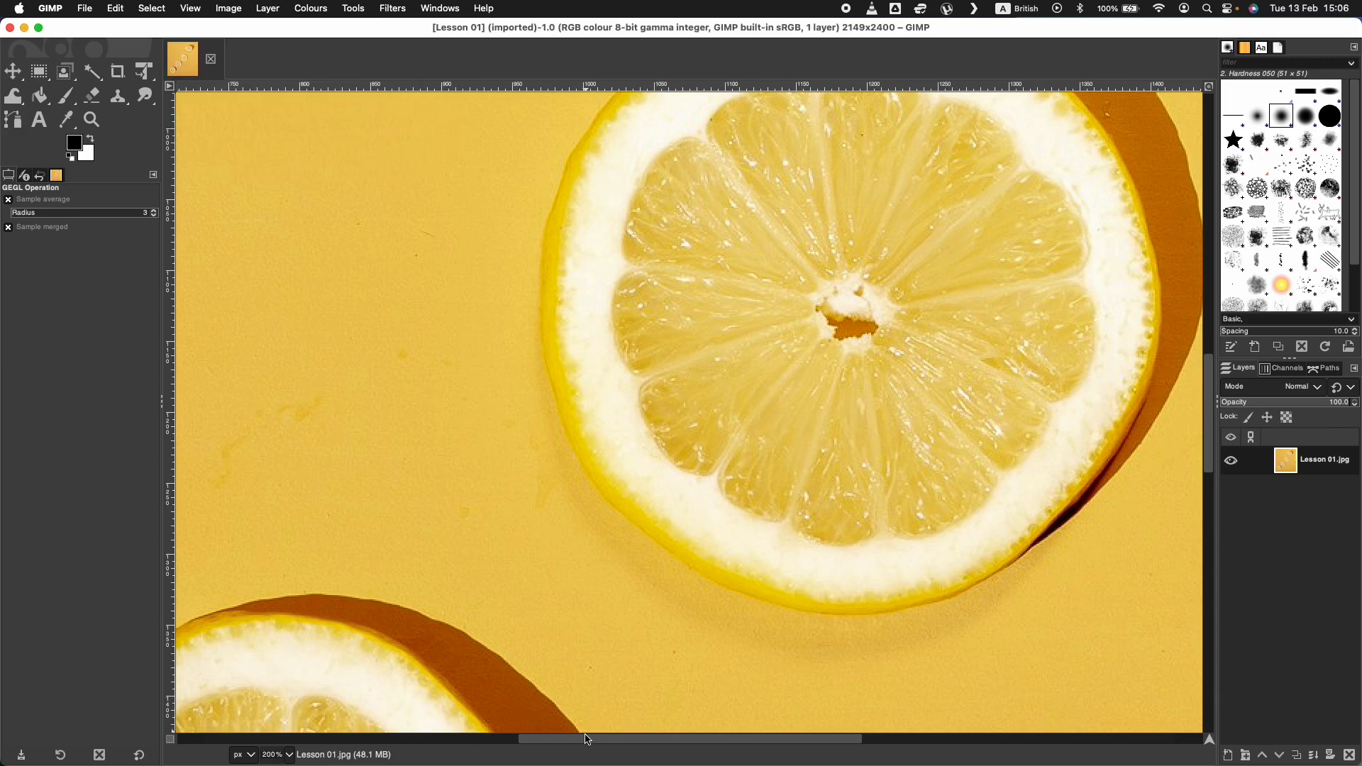
{"action": "left_click_drag", "start_coordinate": [585, 739], "coordinate": [644, 739]}
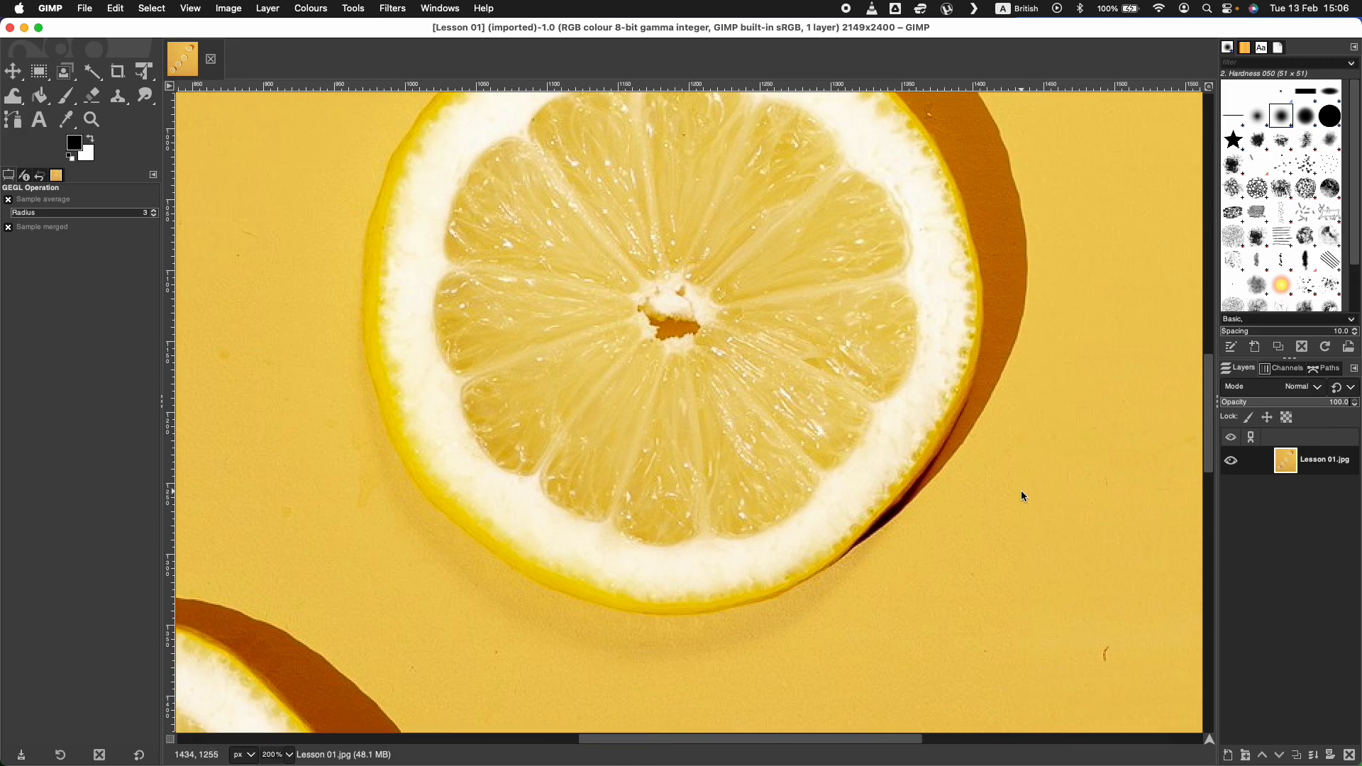
{"action": "left_click_drag", "start_coordinate": [1206, 451], "coordinate": [1210, 431]}
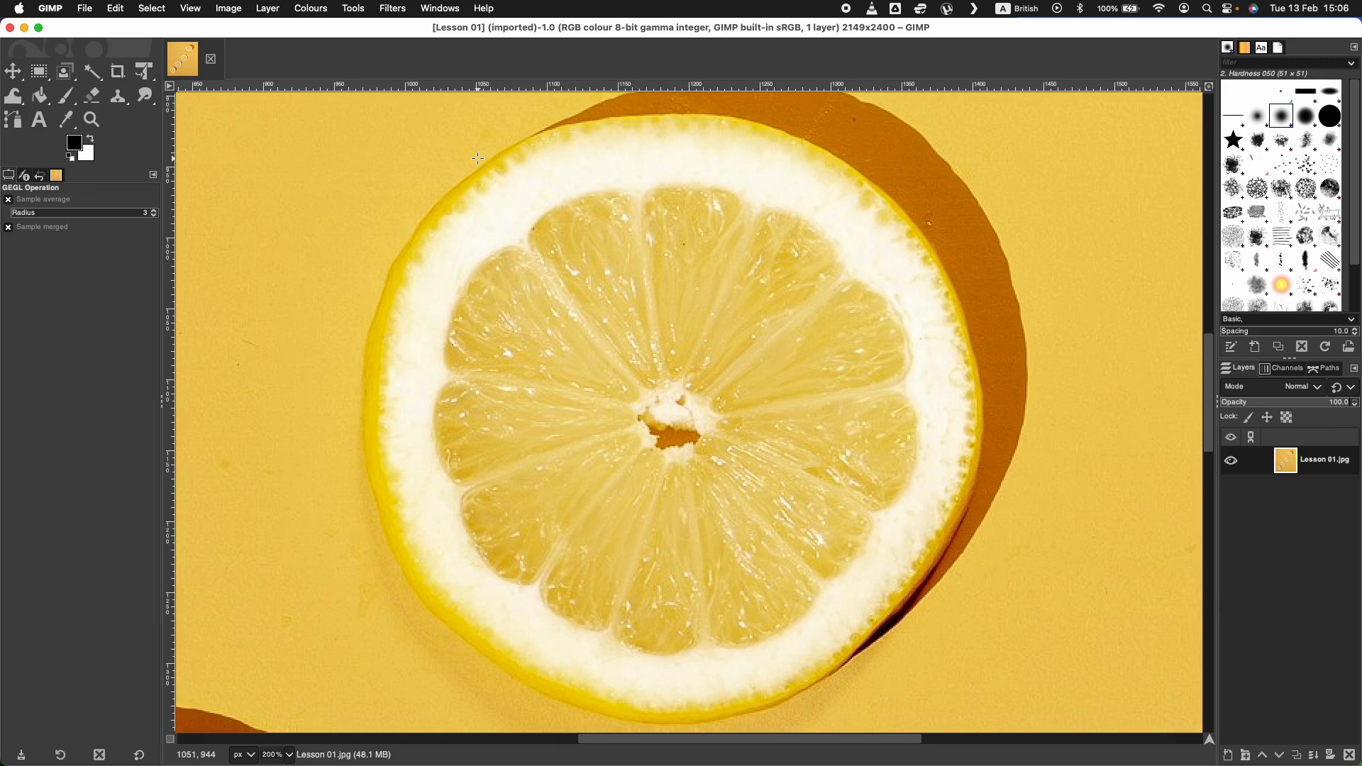
{"action": "left_click", "coordinate": [66, 72]}
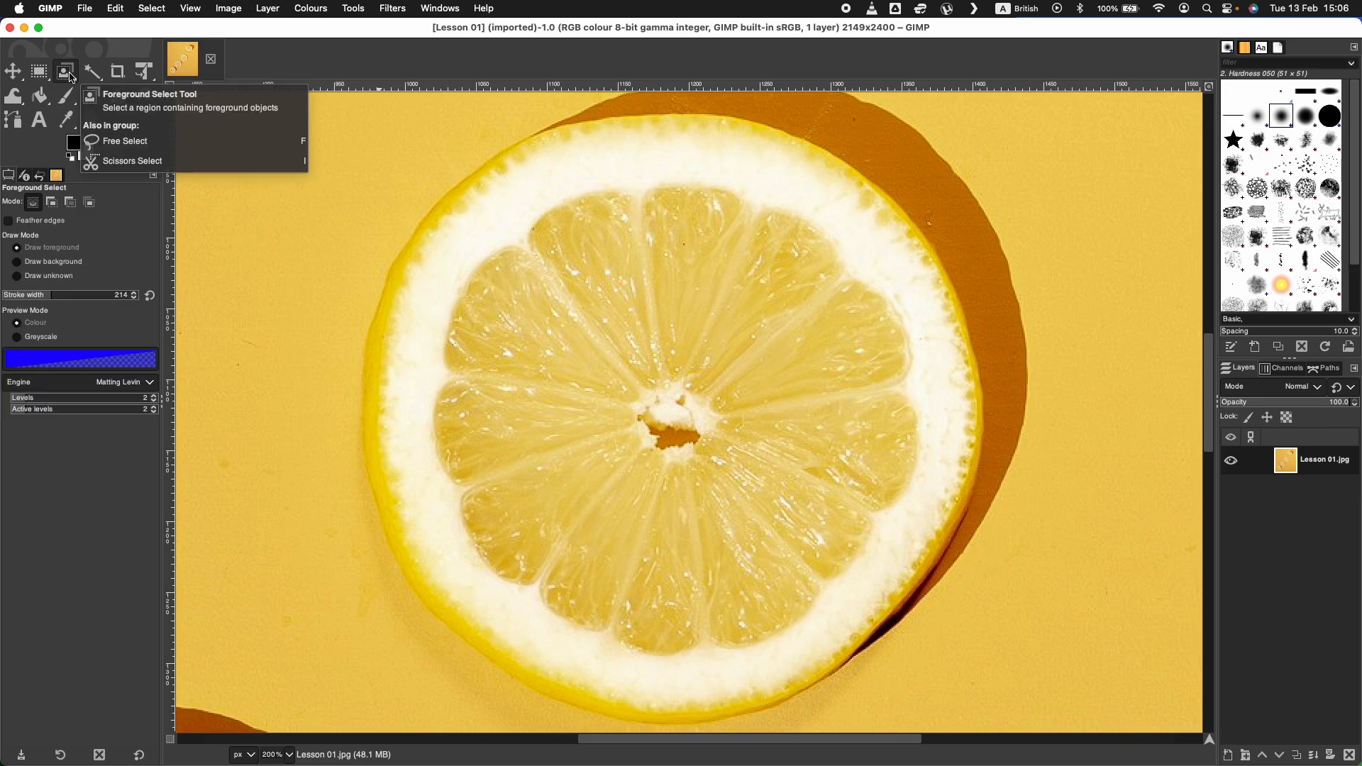
{"action": "left_click", "coordinate": [359, 9]}
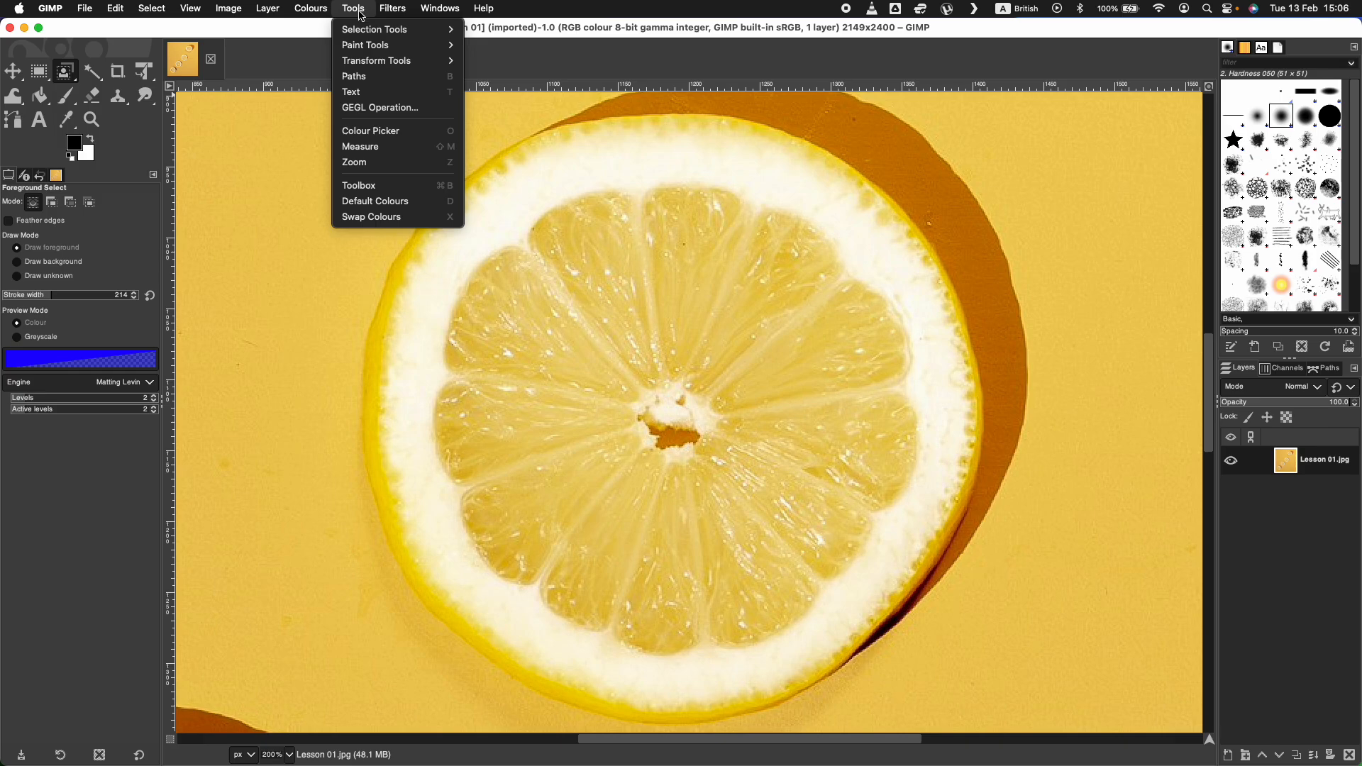
{"action": "mouse_move", "coordinate": [366, 29]}
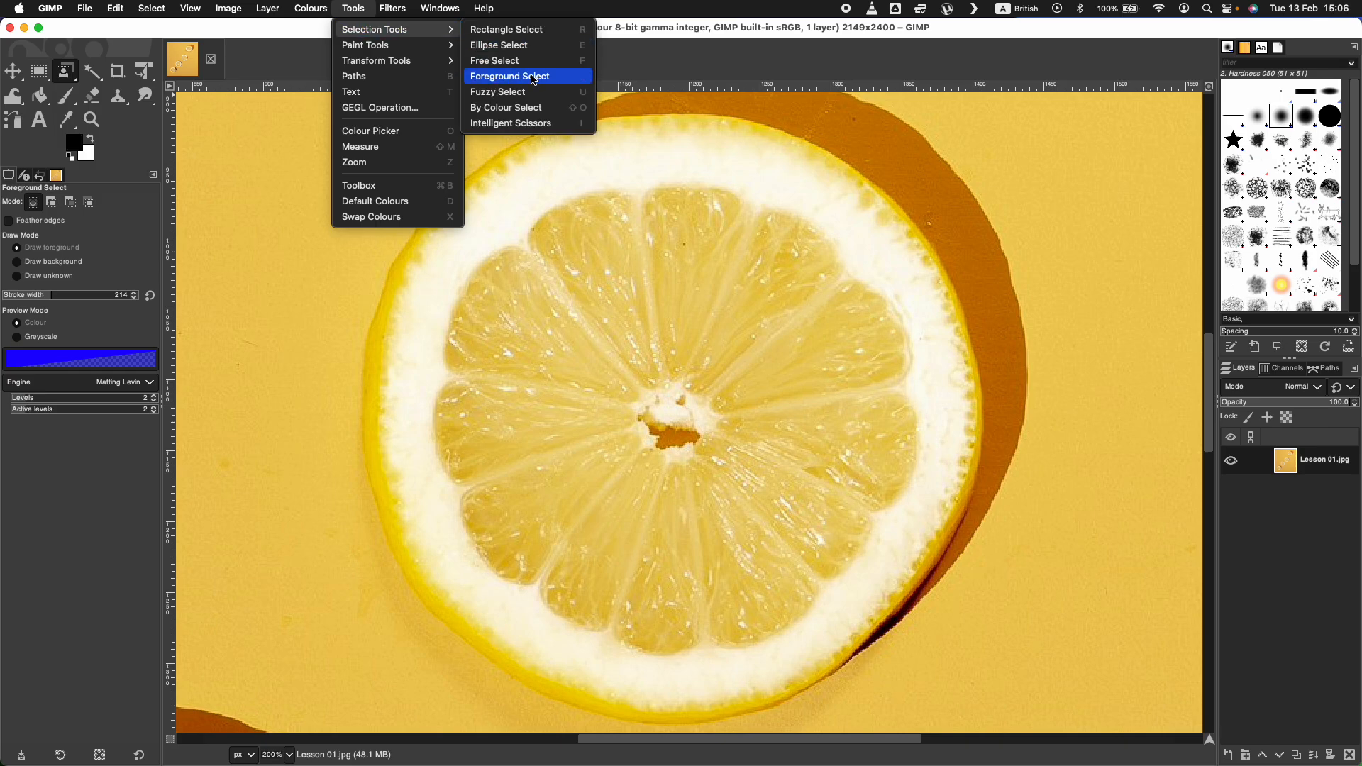
{"action": "left_click", "coordinate": [565, 78]}
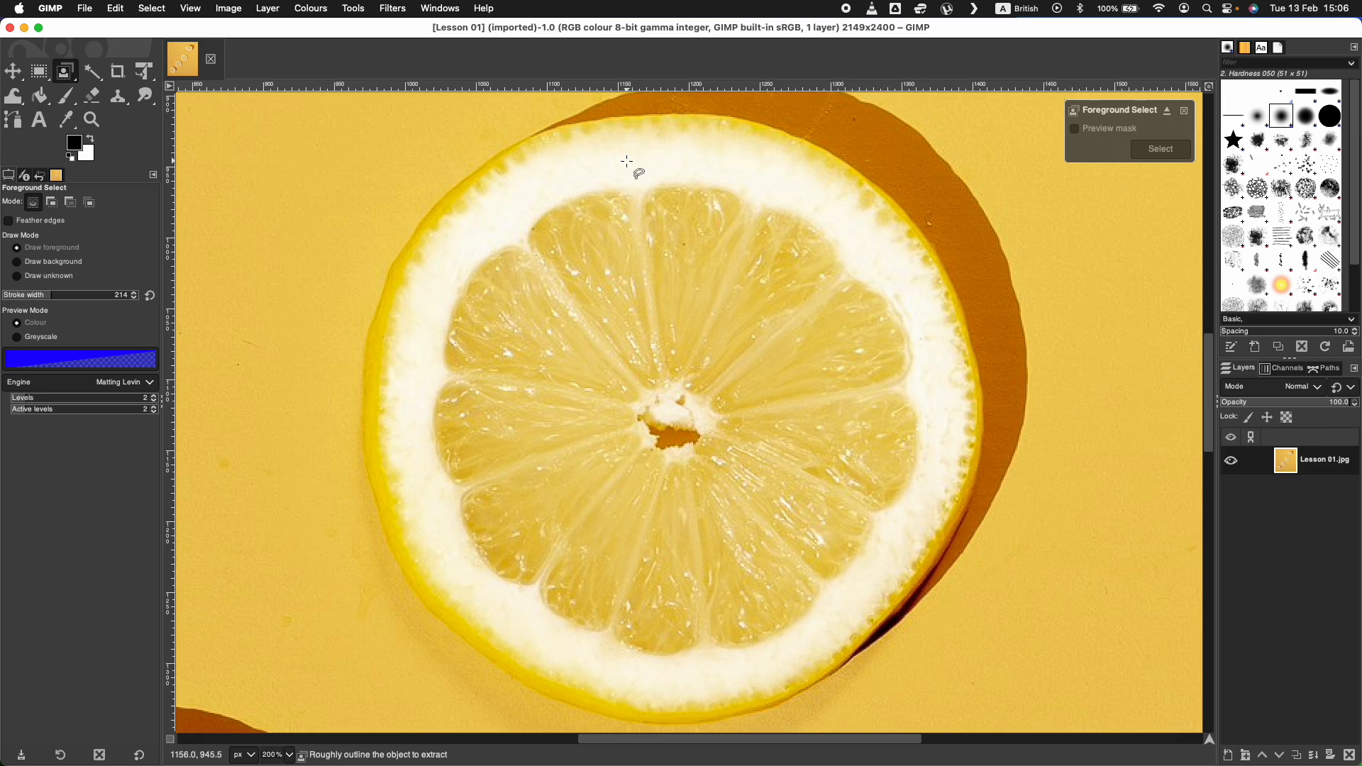
{"action": "mouse_move", "coordinate": [627, 161]}
{"action": "left_mouse_down"}
{"action": "mouse_move", "coordinate": [711, 164]}
{"action": "mouse_move", "coordinate": [790, 190]}
{"action": "mouse_move", "coordinate": [863, 230]}
{"action": "mouse_move", "coordinate": [926, 317]}
{"action": "mouse_move", "coordinate": [932, 455]}
{"action": "mouse_move", "coordinate": [882, 550]}
{"action": "mouse_move", "coordinate": [792, 646]}
{"action": "mouse_move", "coordinate": [590, 662]}
{"action": "mouse_move", "coordinate": [498, 611]}
{"action": "mouse_move", "coordinate": [425, 470]}
{"action": "mouse_move", "coordinate": [423, 339]}
{"action": "mouse_move", "coordinate": [449, 278]}
{"action": "mouse_move", "coordinate": [510, 215]}
{"action": "mouse_move", "coordinate": [627, 159]}
{"action": "left_mouse_up"}
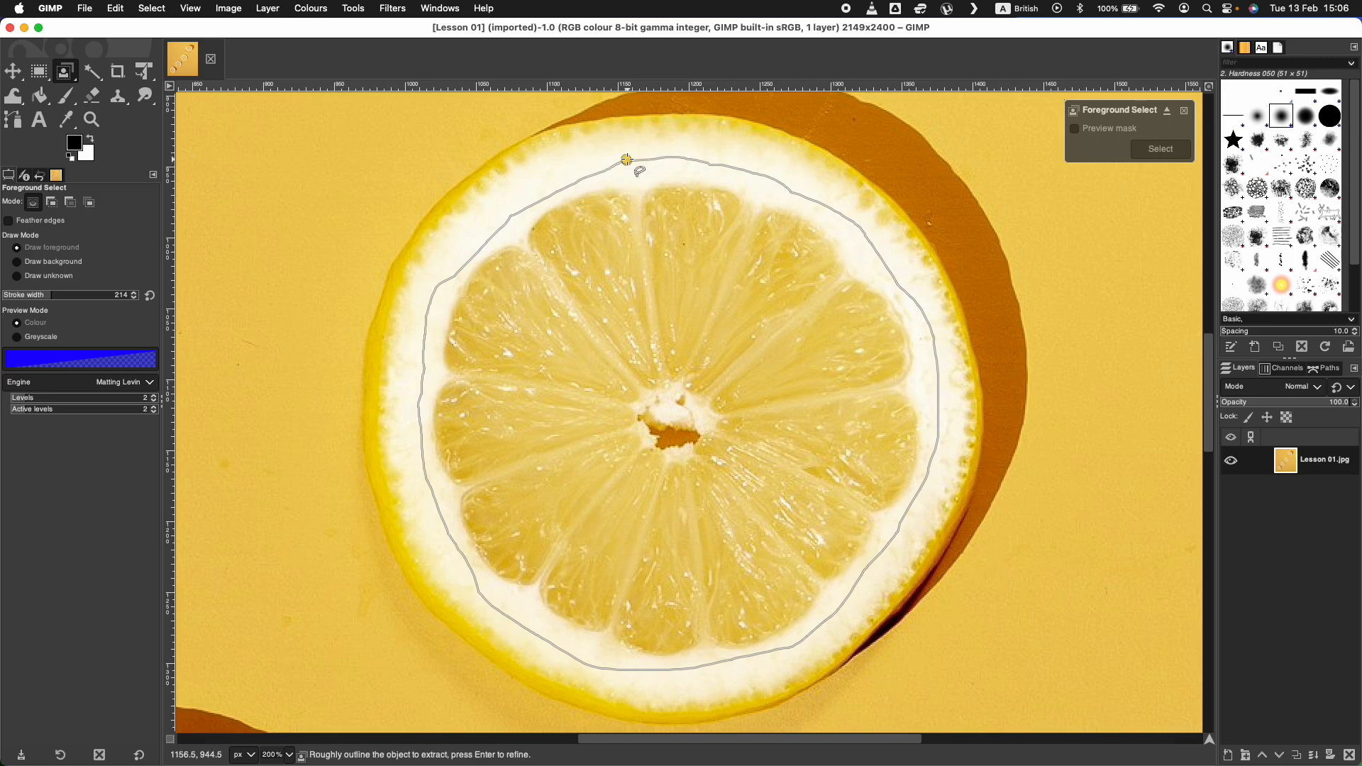
{"action": "key", "text": "Return"}
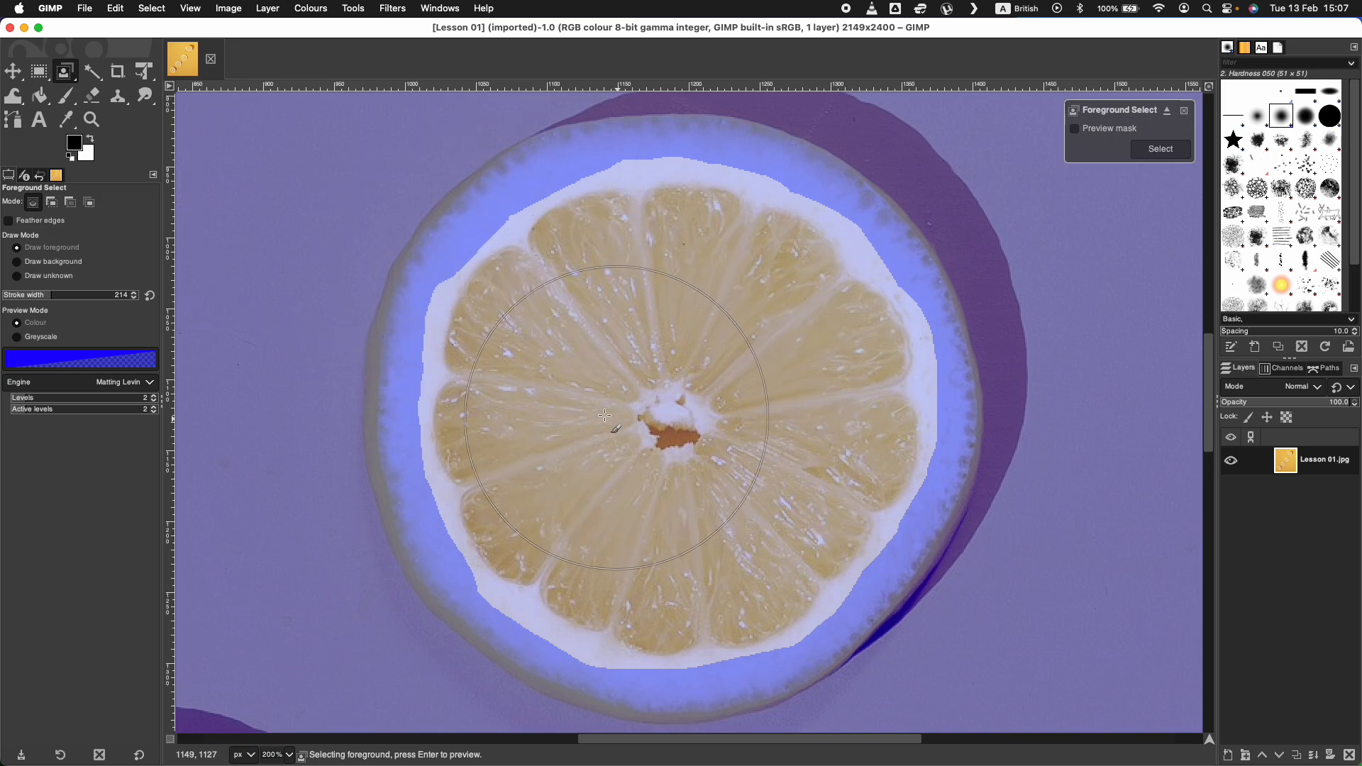
Step: Set the stroke width to 183, paint over the slice's flesh as foreground, and turn it into a selection
{"action": "left_click_drag", "start_coordinate": [46, 292], "coordinate": [10, 294]}
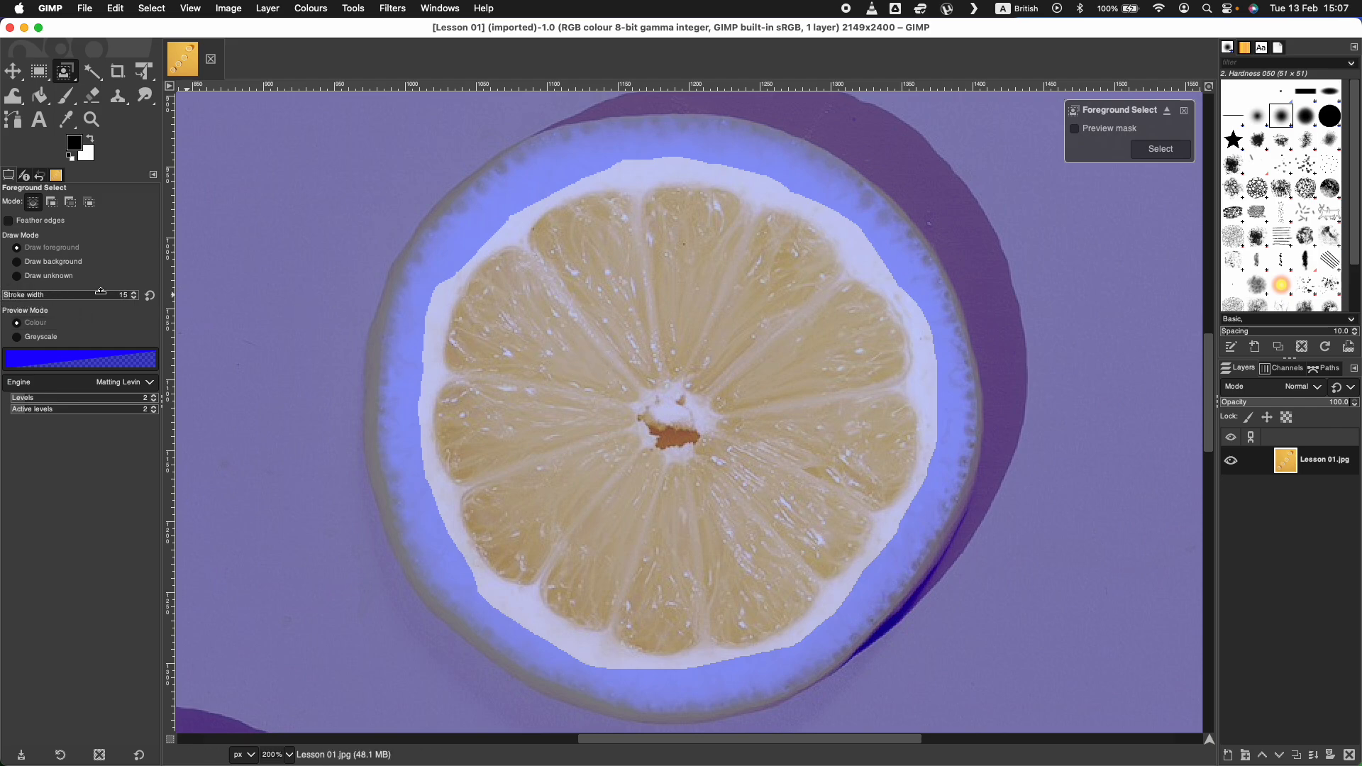
{"action": "left_click_drag", "start_coordinate": [24, 292], "coordinate": [78, 294]}
{"action": "left_click_drag", "start_coordinate": [48, 295], "coordinate": [47, 295]}
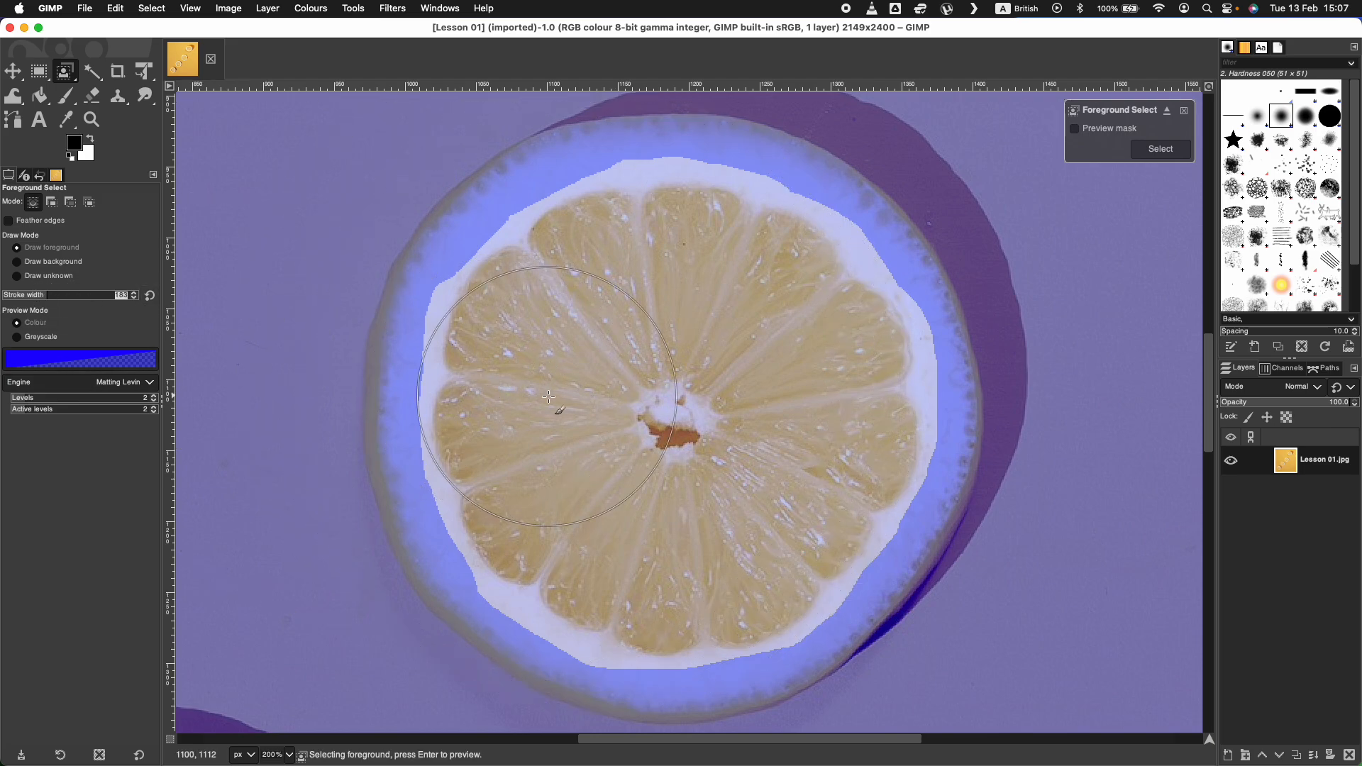
{"action": "mouse_move", "coordinate": [584, 380]}
{"action": "left_mouse_down"}
{"action": "mouse_move", "coordinate": [656, 334]}
{"action": "mouse_move", "coordinate": [734, 357]}
{"action": "mouse_move", "coordinate": [772, 395]}
{"action": "mouse_move", "coordinate": [745, 476]}
{"action": "mouse_move", "coordinate": [706, 501]}
{"action": "mouse_move", "coordinate": [709, 525]}
{"action": "mouse_move", "coordinate": [620, 494]}
{"action": "mouse_move", "coordinate": [586, 451]}
{"action": "left_mouse_up"}
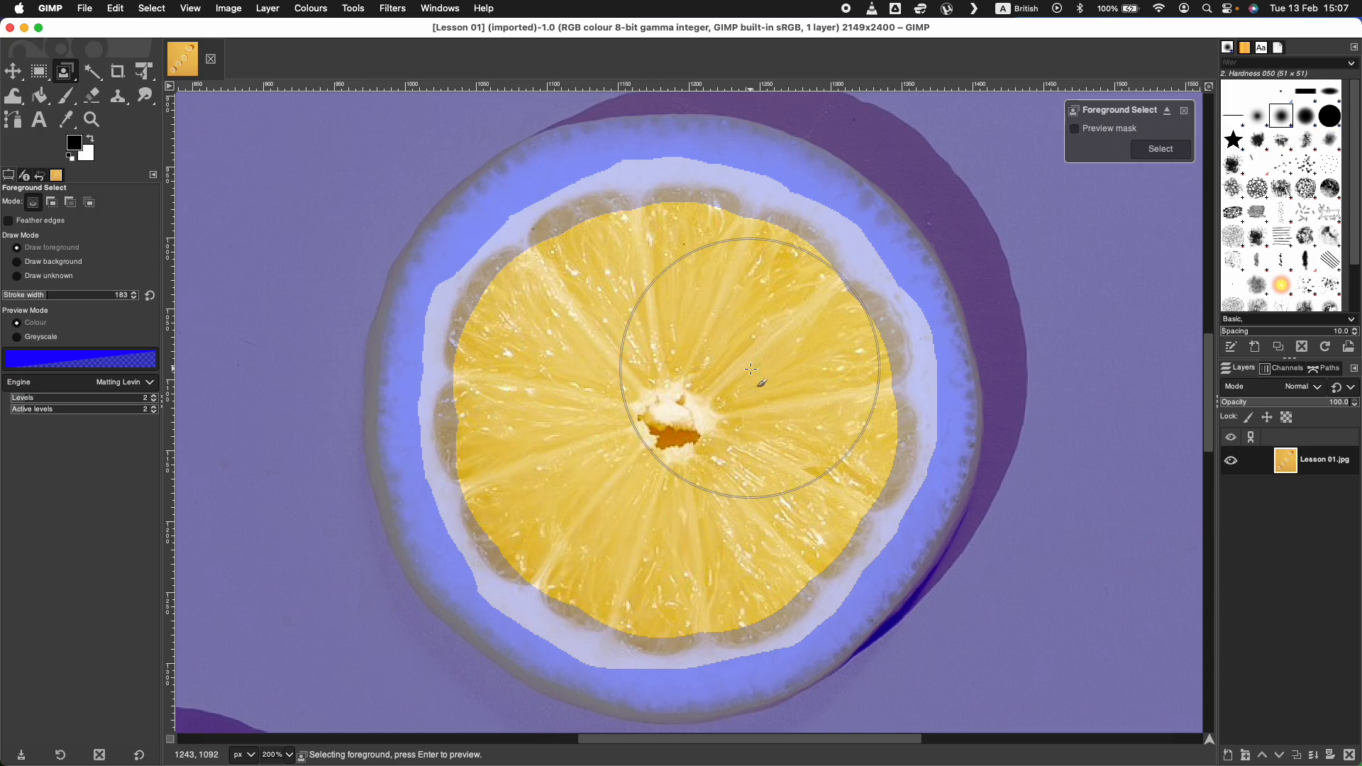
{"action": "left_click", "coordinate": [1148, 155]}
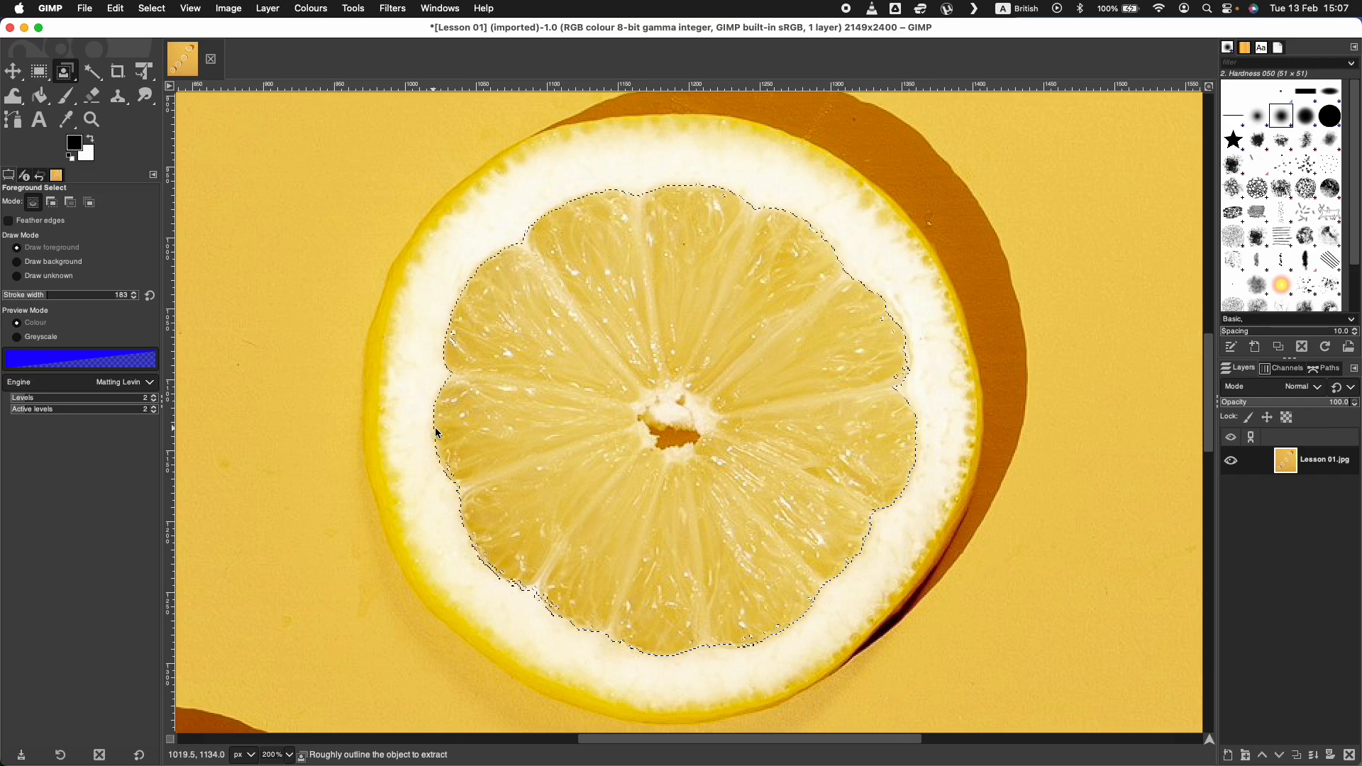
{"action": "left_click", "coordinate": [450, 262]}
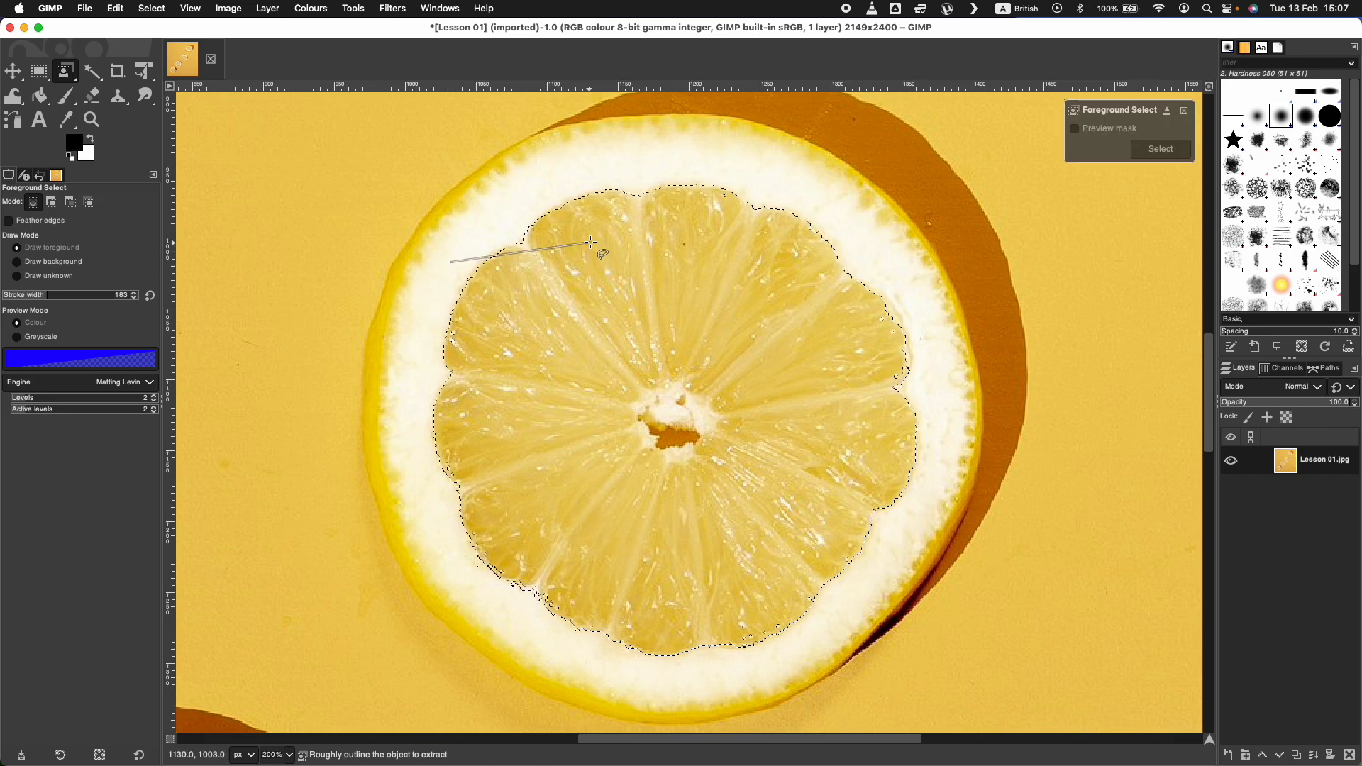
{"action": "key", "text": "Escape"}
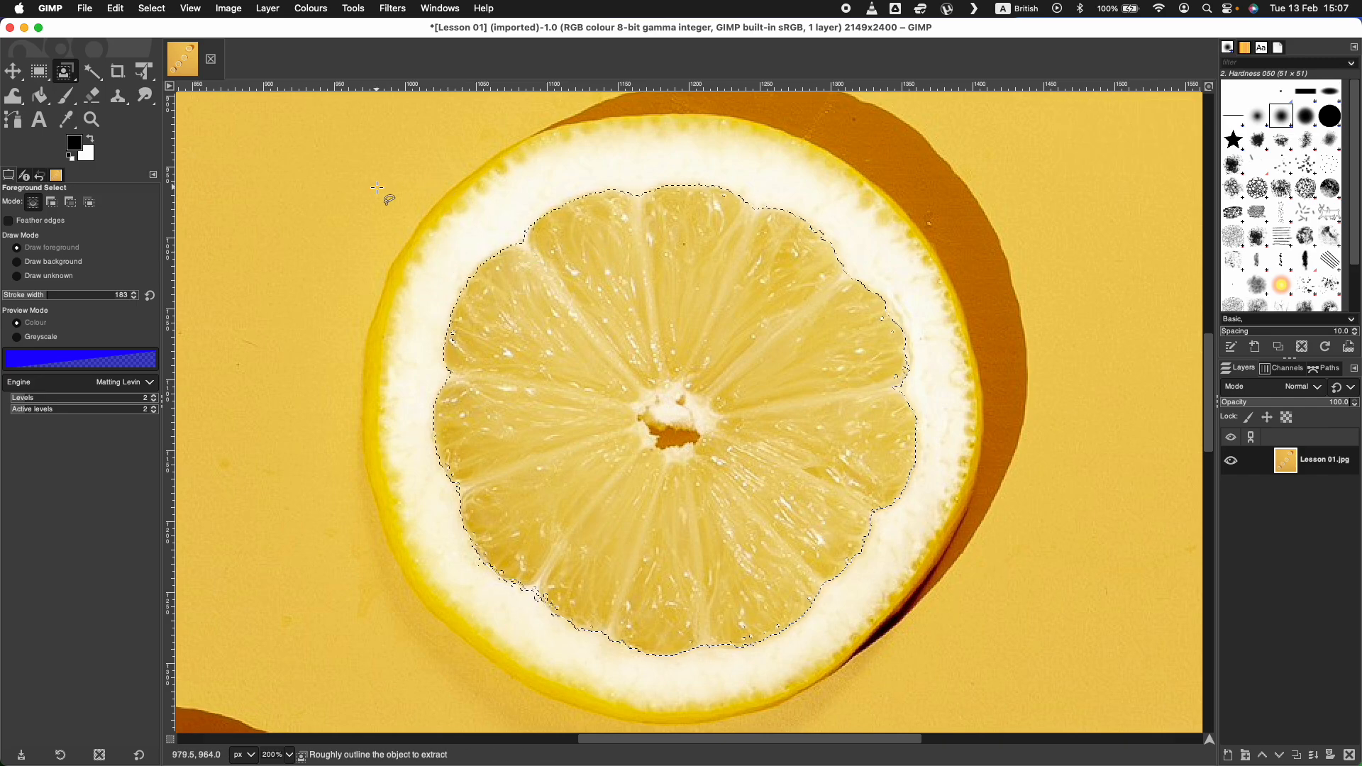
Step: Recolour the selected flesh pink using Hue-Saturation with hue -49.1, lightness -3.0 and saturation -7.3, and clear the selection
{"action": "left_click", "coordinate": [309, 8]}
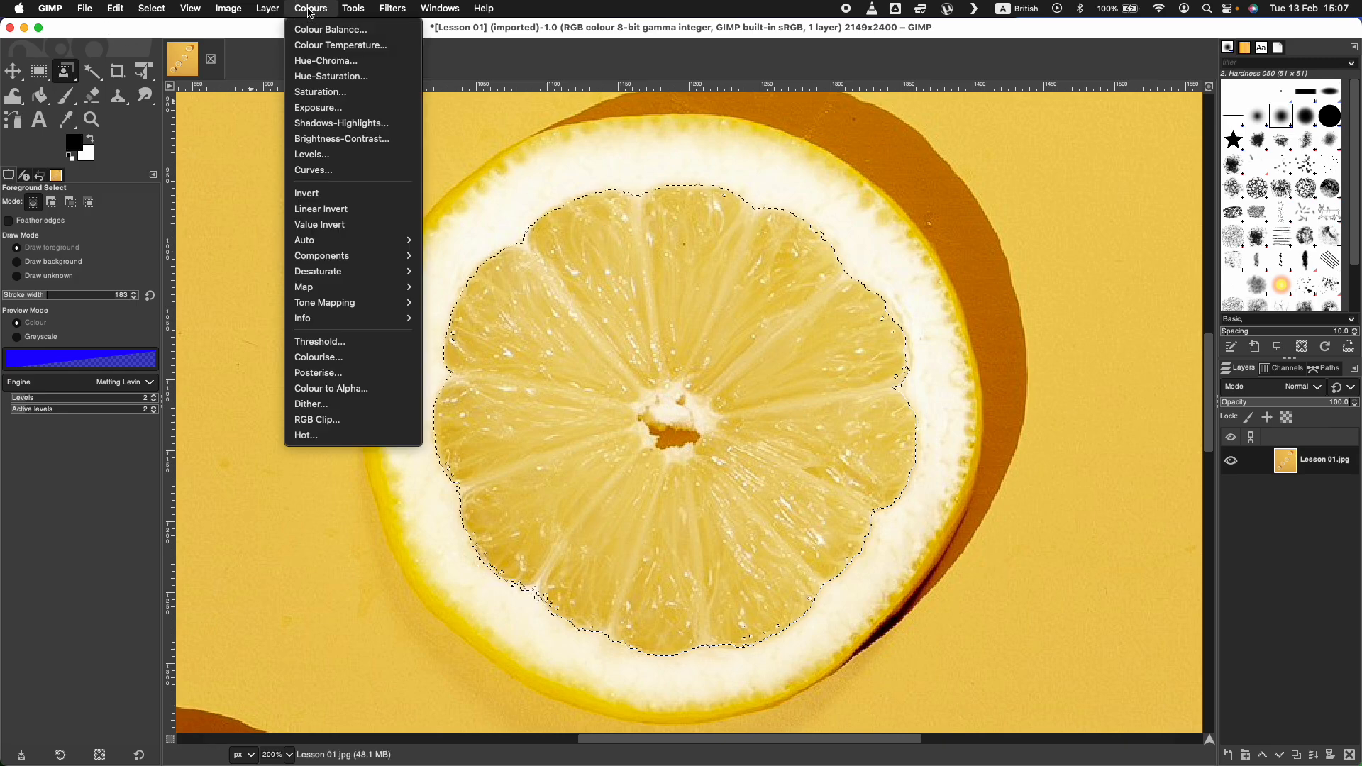
{"action": "left_click", "coordinate": [331, 77]}
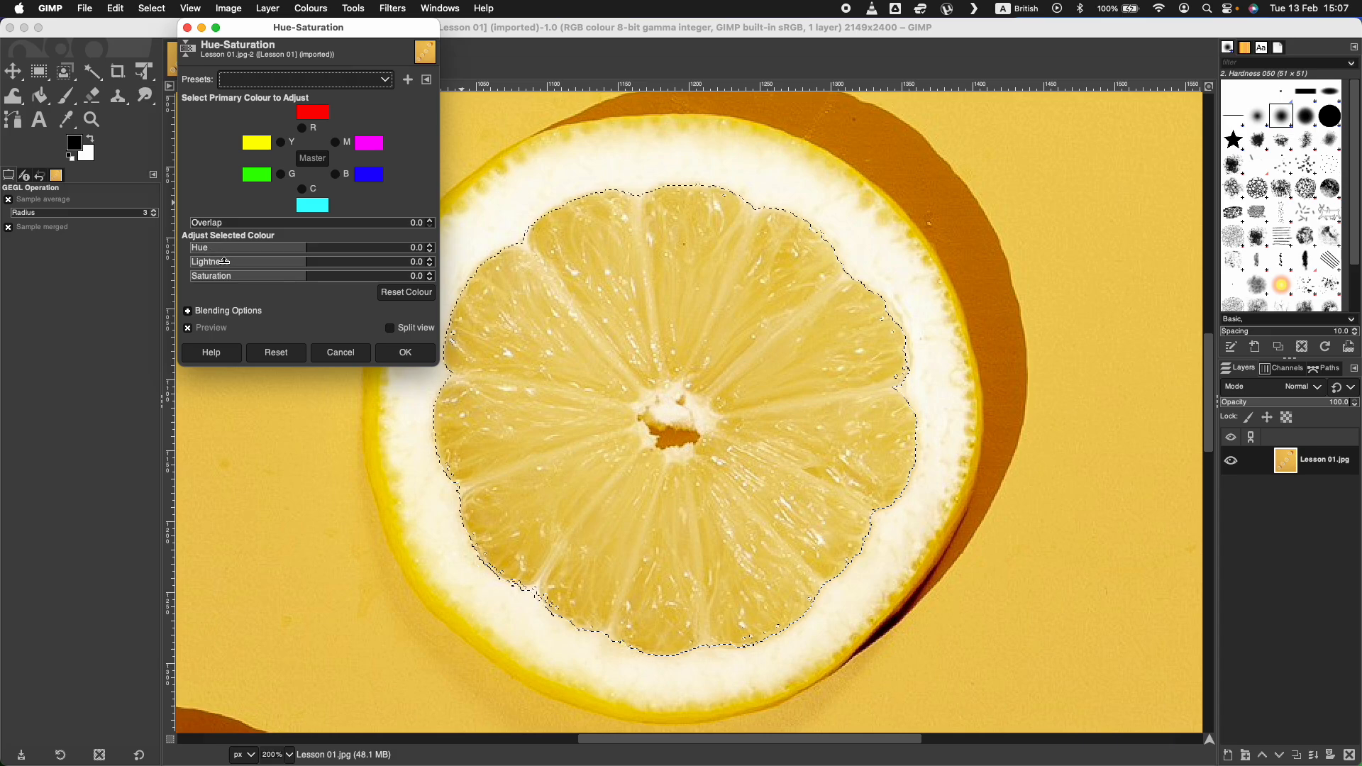
{"action": "left_click_drag", "start_coordinate": [232, 261], "coordinate": [275, 243]}
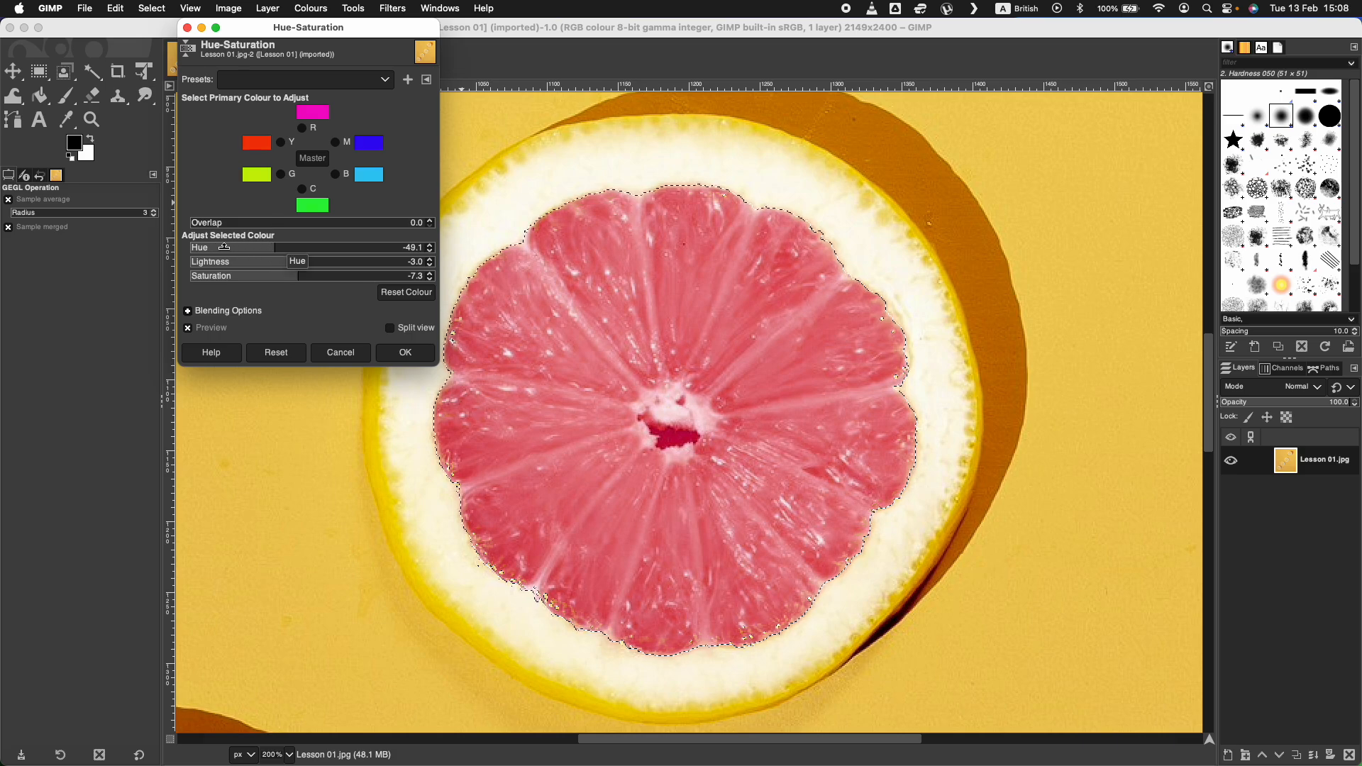
{"action": "left_click", "coordinate": [395, 358]}
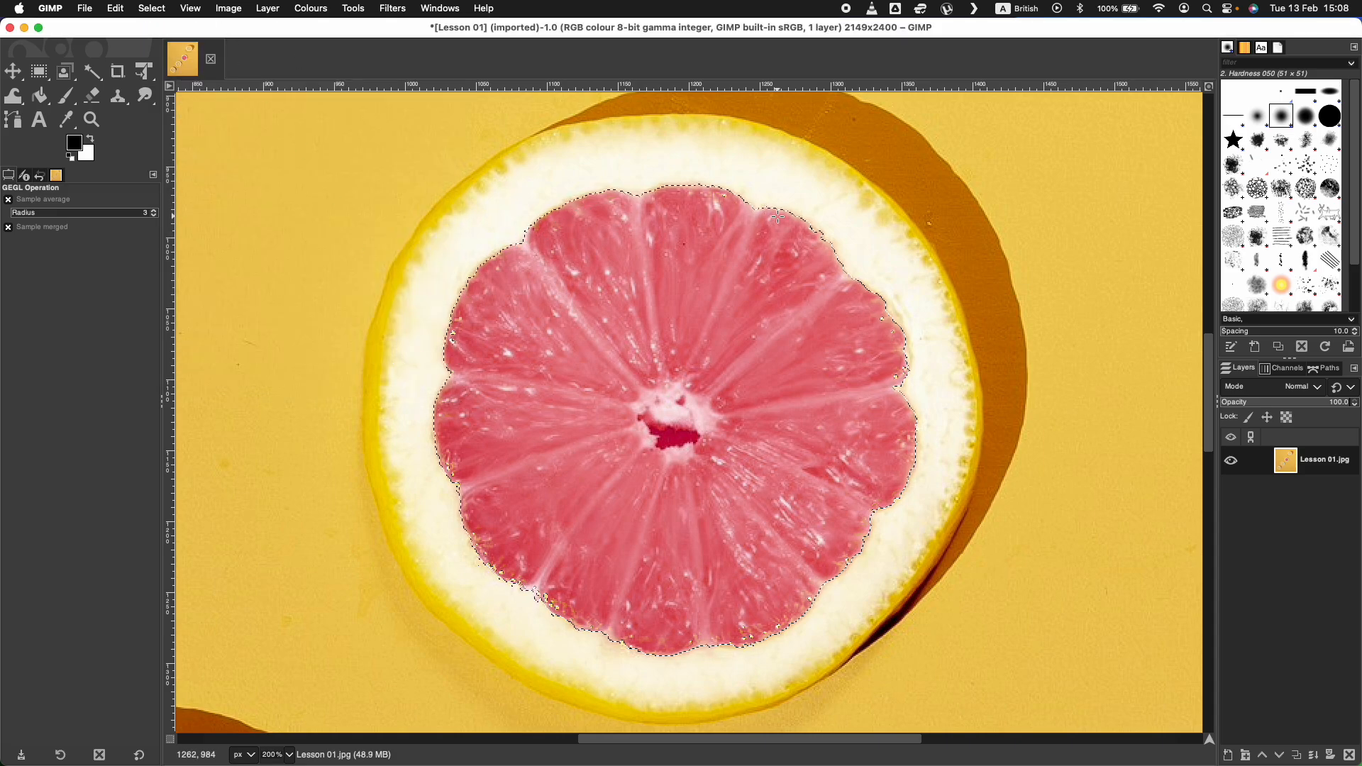
{"action": "left_click", "coordinate": [149, 8]}
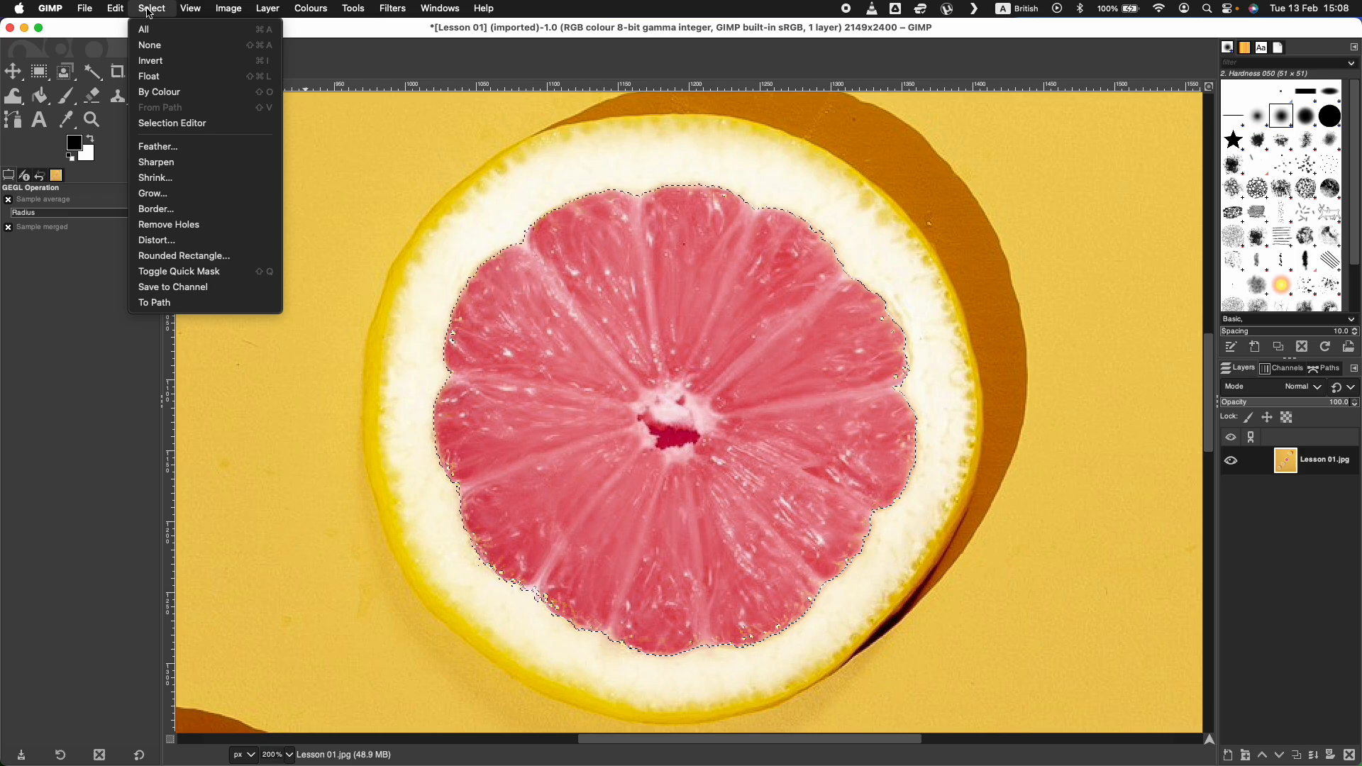
{"action": "left_click", "coordinate": [154, 50]}
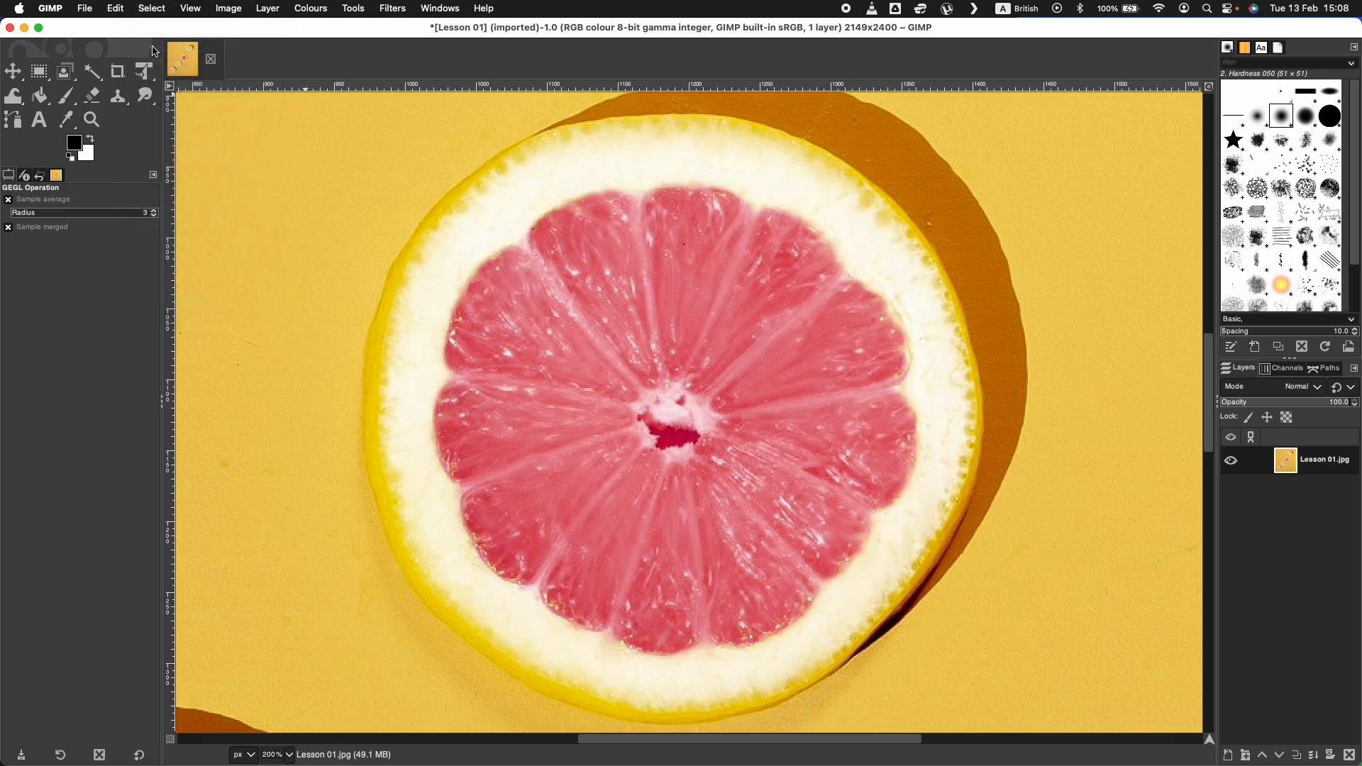
Step: Roughly outline the flesh of the third lemon slice from the top with Foreground Select, keeping the outline within the white pith
{"action": "left_click", "coordinate": [287, 755]}
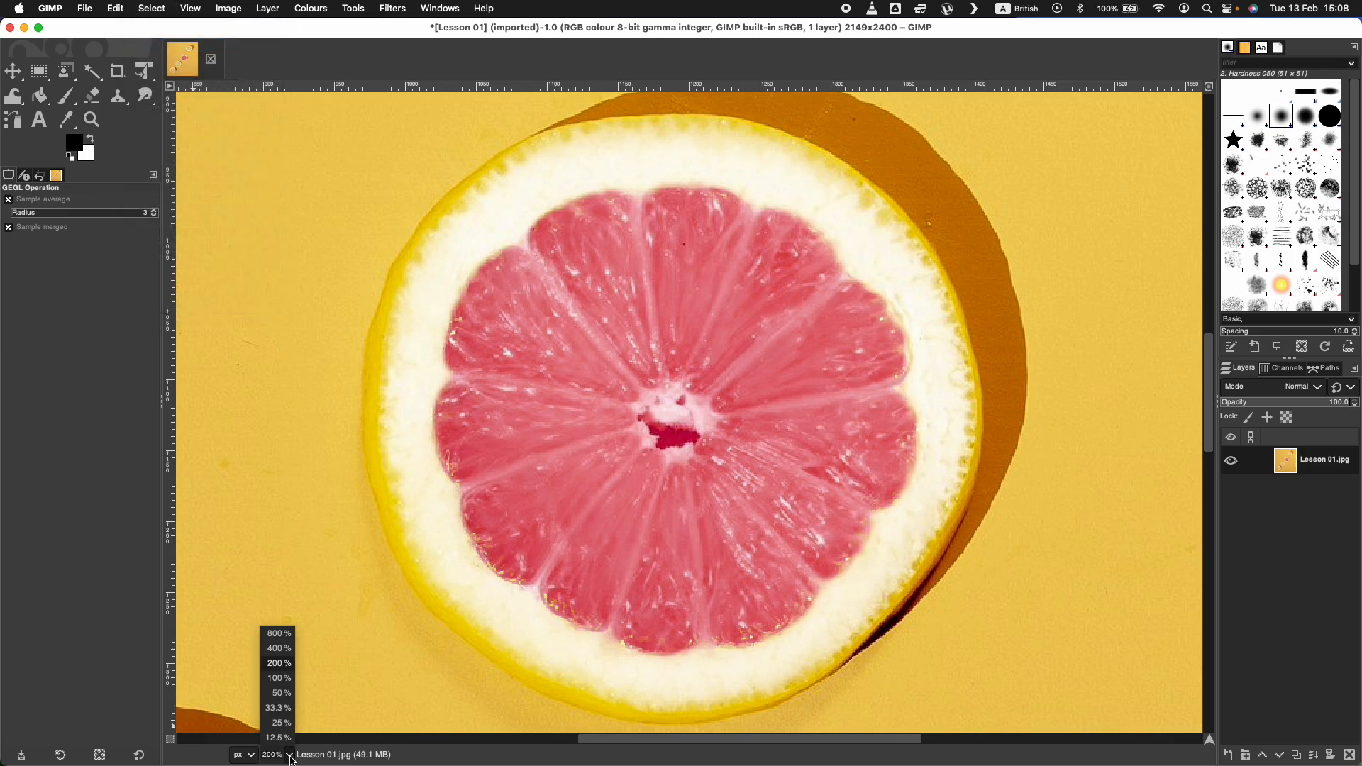
{"action": "left_click", "coordinate": [277, 709]}
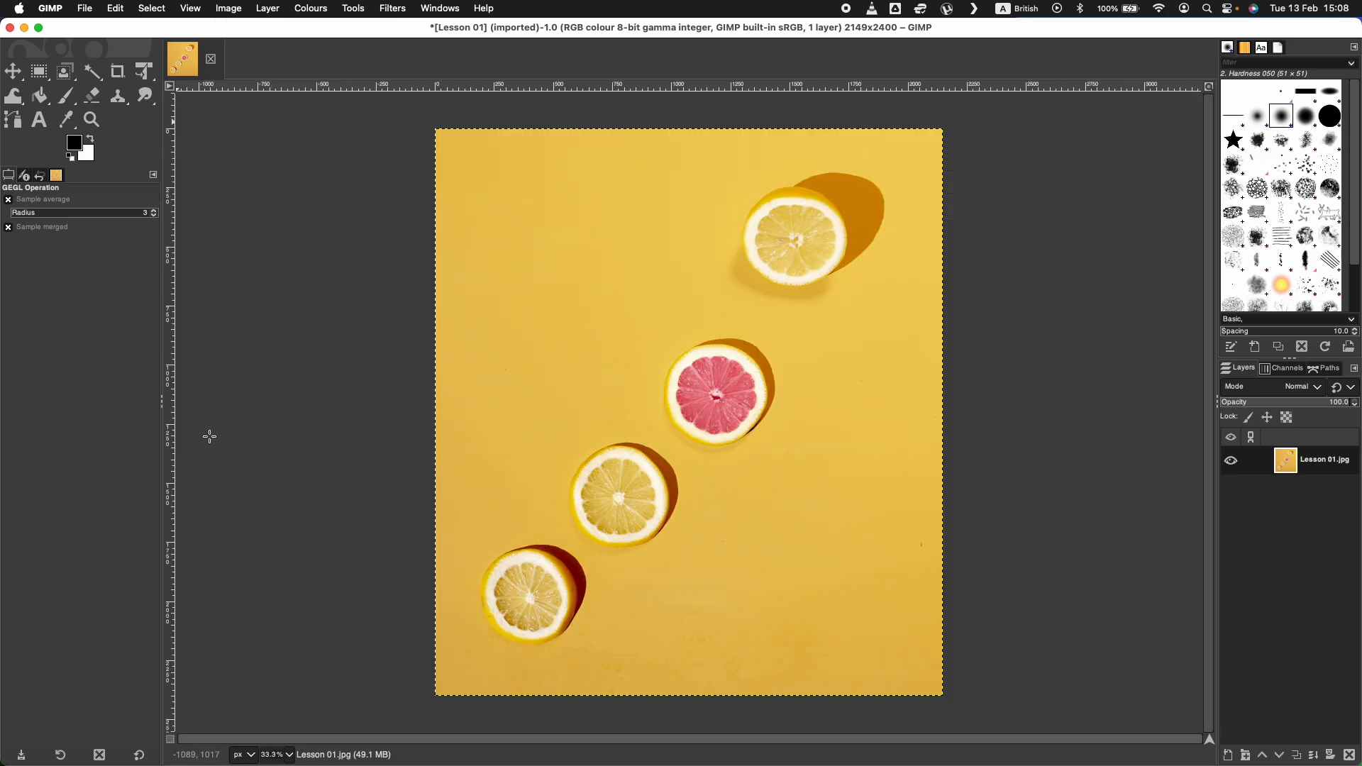
{"action": "left_click", "coordinate": [287, 754]}
{"action": "left_click", "coordinate": [281, 664]}
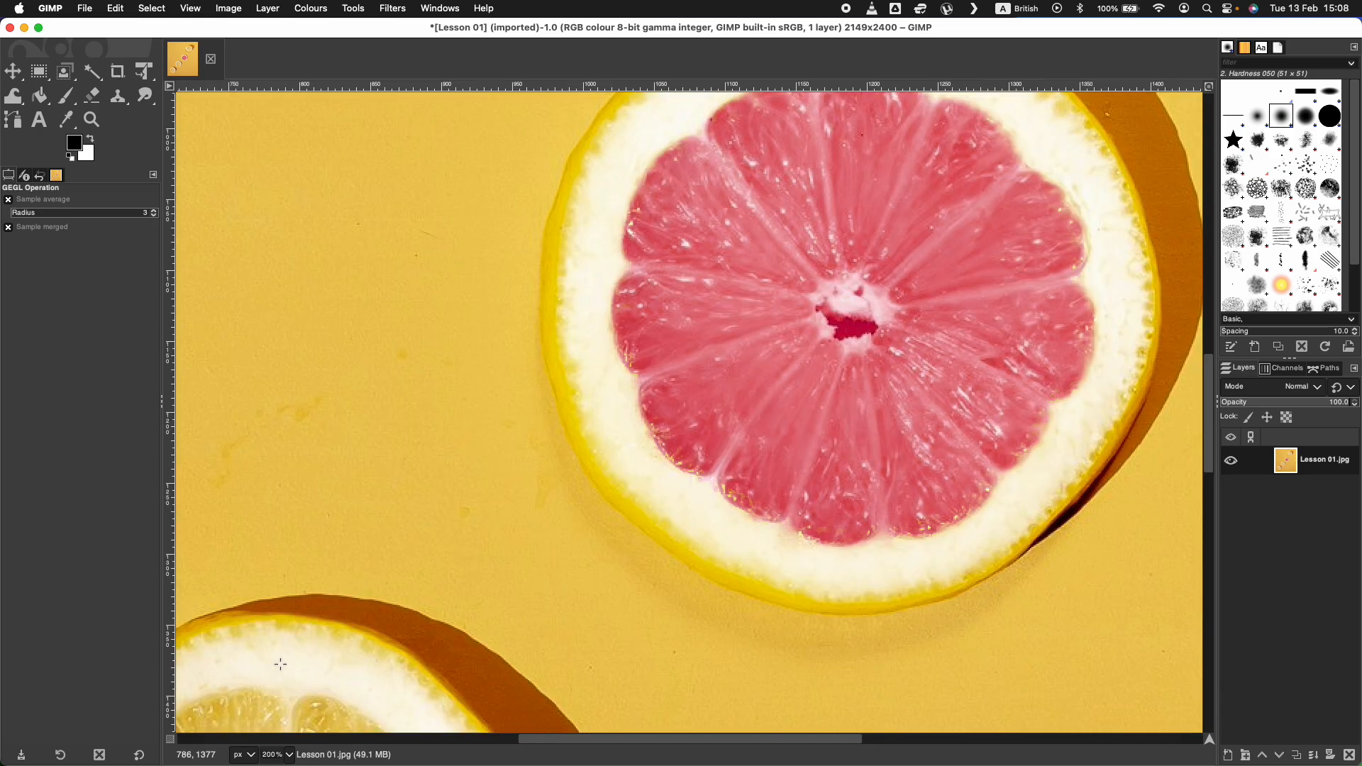
{"action": "scroll", "coordinate": [623, 608], "scroll_direction": "down", "scroll_amount": 10}
{"action": "scroll", "coordinate": [622, 608], "scroll_direction": "left", "scroll_amount": 5}
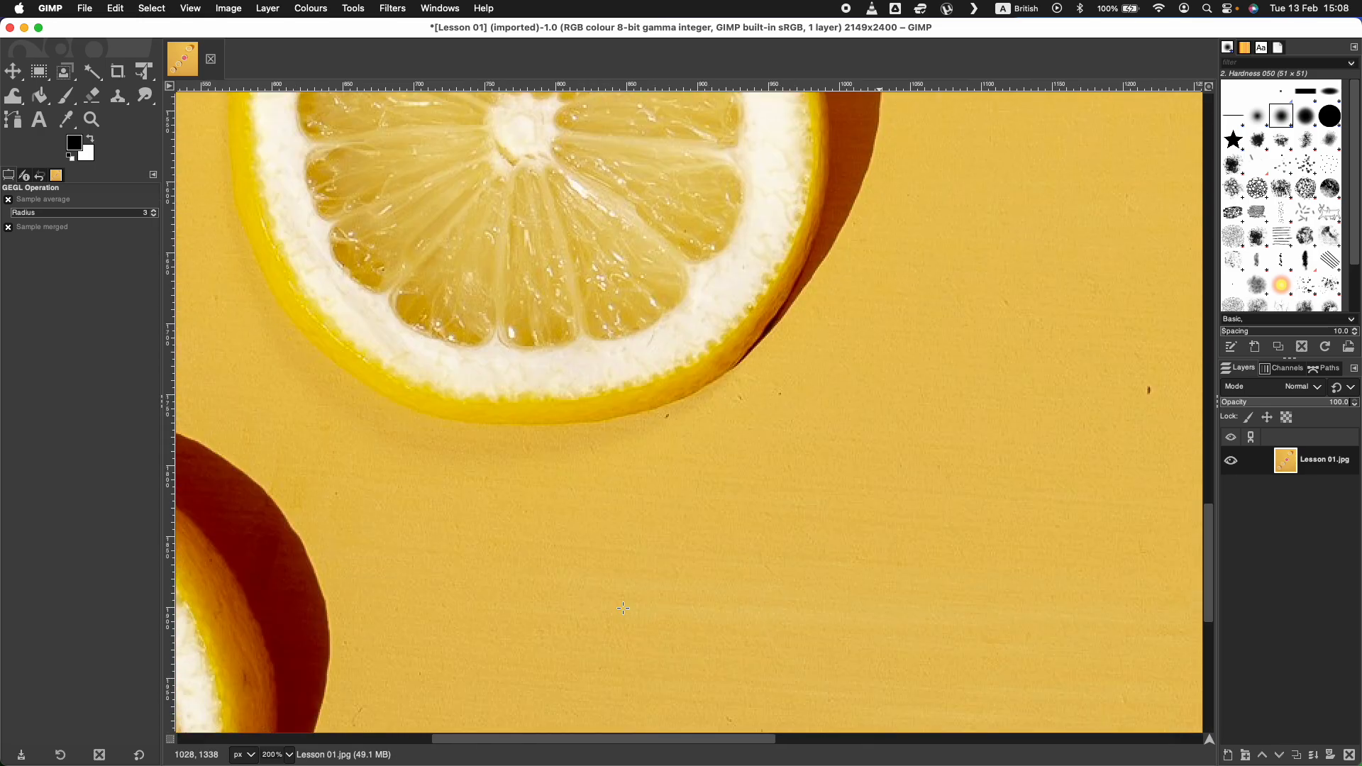
{"action": "scroll", "coordinate": [623, 607], "scroll_direction": "left", "scroll_amount": 5}
{"action": "scroll", "coordinate": [623, 608], "scroll_direction": "up", "scroll_amount": 3}
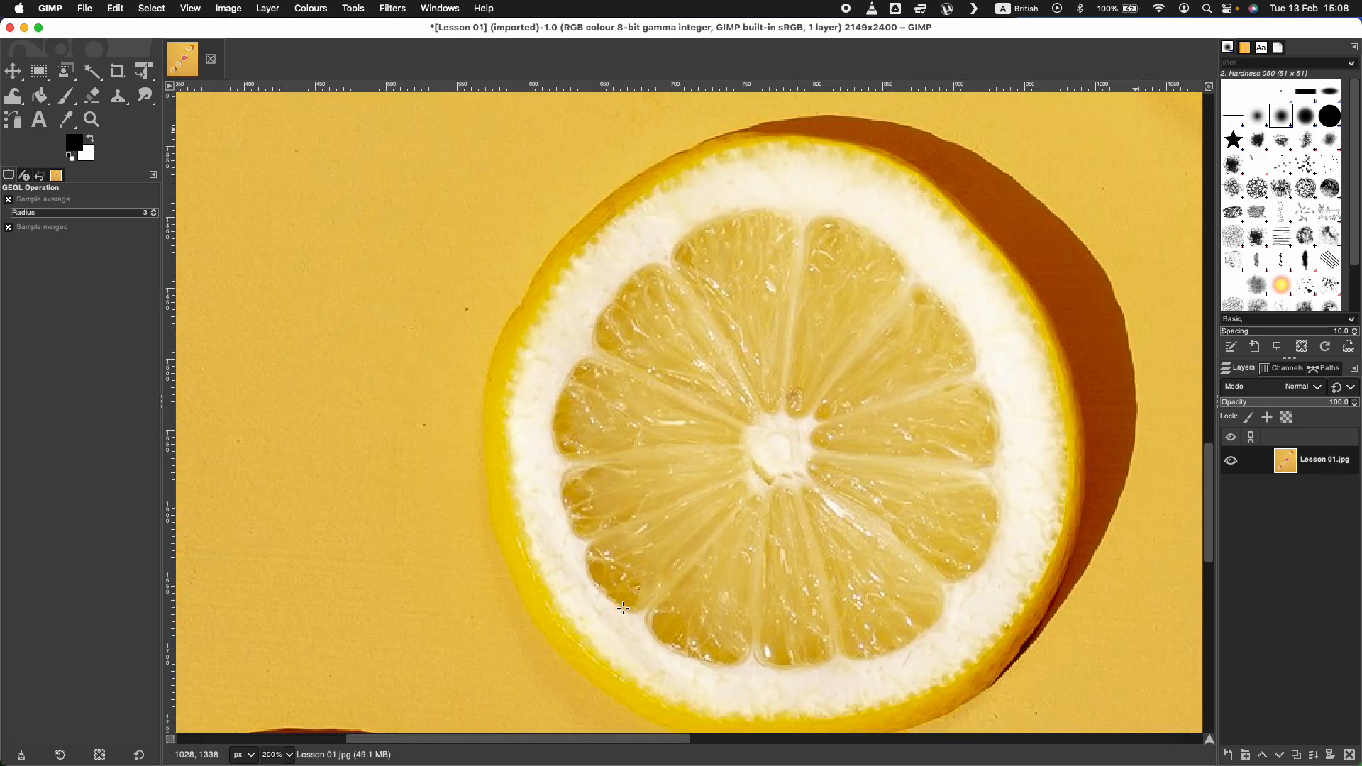
{"action": "left_click", "coordinate": [65, 73]}
{"action": "left_click", "coordinate": [738, 190]}
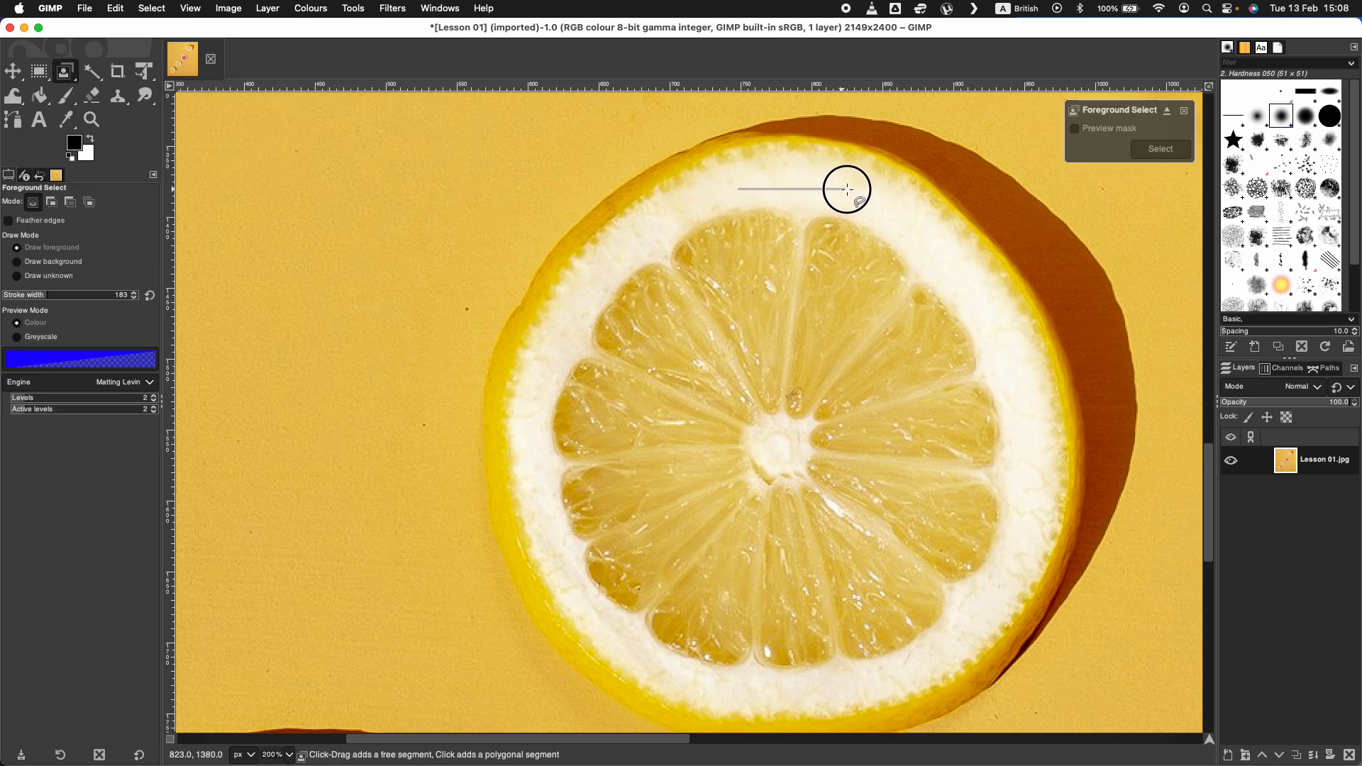
{"action": "mouse_move", "coordinate": [848, 188]}
{"action": "left_mouse_down"}
{"action": "mouse_move", "coordinate": [951, 274]}
{"action": "mouse_move", "coordinate": [991, 342]}
{"action": "mouse_move", "coordinate": [1015, 419]}
{"action": "mouse_move", "coordinate": [1009, 544]}
{"action": "mouse_move", "coordinate": [978, 619]}
{"action": "mouse_move", "coordinate": [866, 672]}
{"action": "mouse_move", "coordinate": [764, 684]}
{"action": "mouse_move", "coordinate": [670, 675]}
{"action": "mouse_move", "coordinate": [622, 649]}
{"action": "mouse_move", "coordinate": [577, 591]}
{"action": "mouse_move", "coordinate": [539, 423]}
{"action": "mouse_move", "coordinate": [559, 349]}
{"action": "mouse_move", "coordinate": [599, 291]}
{"action": "mouse_move", "coordinate": [688, 210]}
{"action": "mouse_move", "coordinate": [740, 188]}
{"action": "left_mouse_up"}
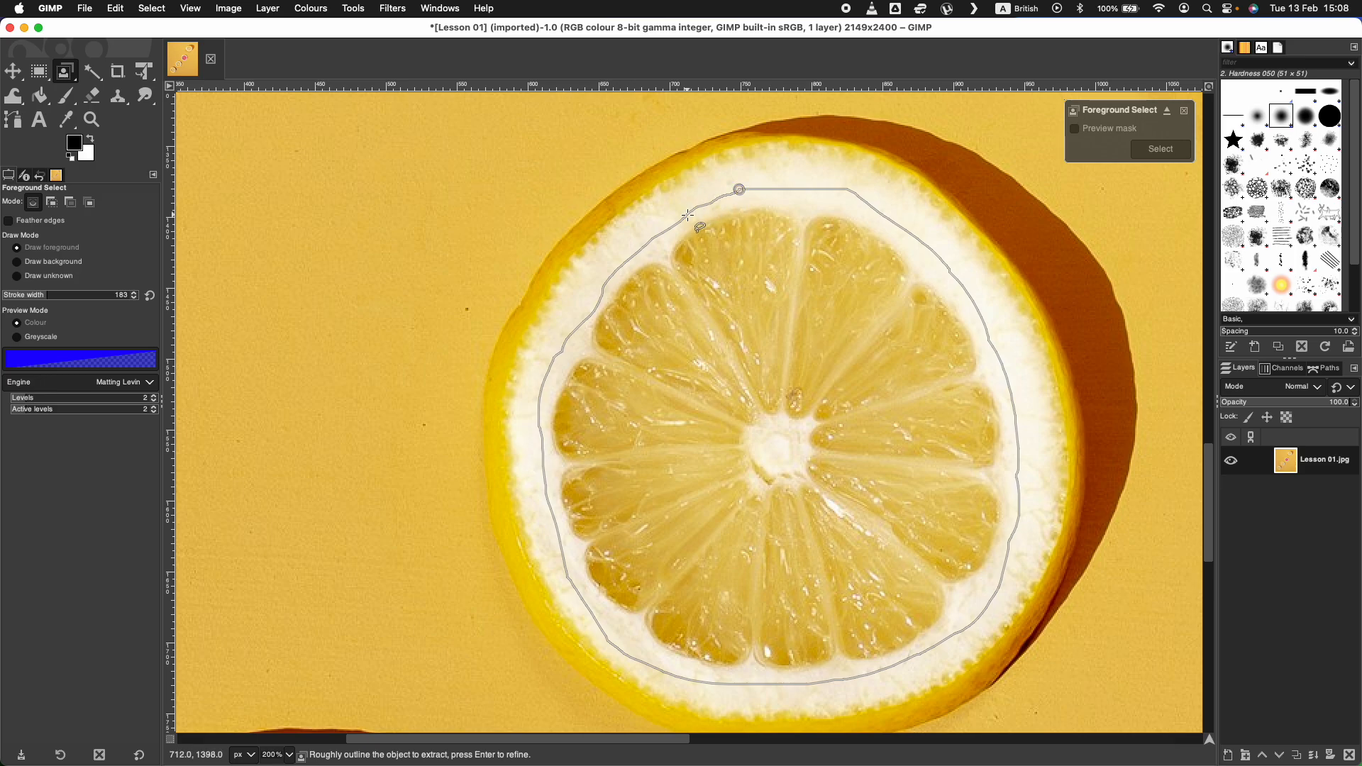
Step: Accept the outline, paint over the third slice's flesh as foreground, and turn it into a selection
{"action": "key", "text": "Return"}
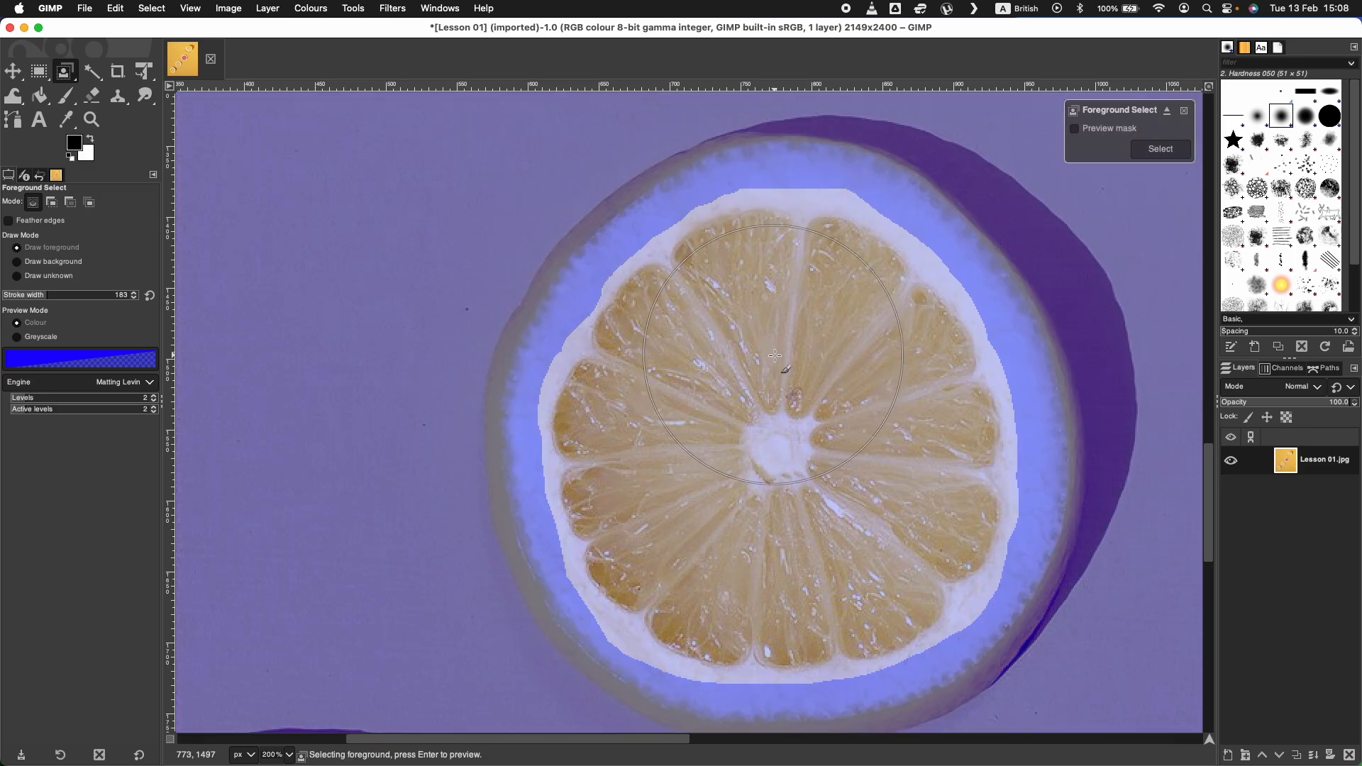
{"action": "mouse_move", "coordinate": [773, 355]}
{"action": "left_mouse_down"}
{"action": "mouse_move", "coordinate": [792, 361]}
{"action": "mouse_move", "coordinate": [785, 330]}
{"action": "mouse_move", "coordinate": [854, 426]}
{"action": "mouse_move", "coordinate": [837, 504]}
{"action": "mouse_move", "coordinate": [759, 539]}
{"action": "mouse_move", "coordinate": [709, 471]}
{"action": "left_mouse_up"}
{"action": "left_click_drag", "start_coordinate": [704, 464], "coordinate": [726, 390]}
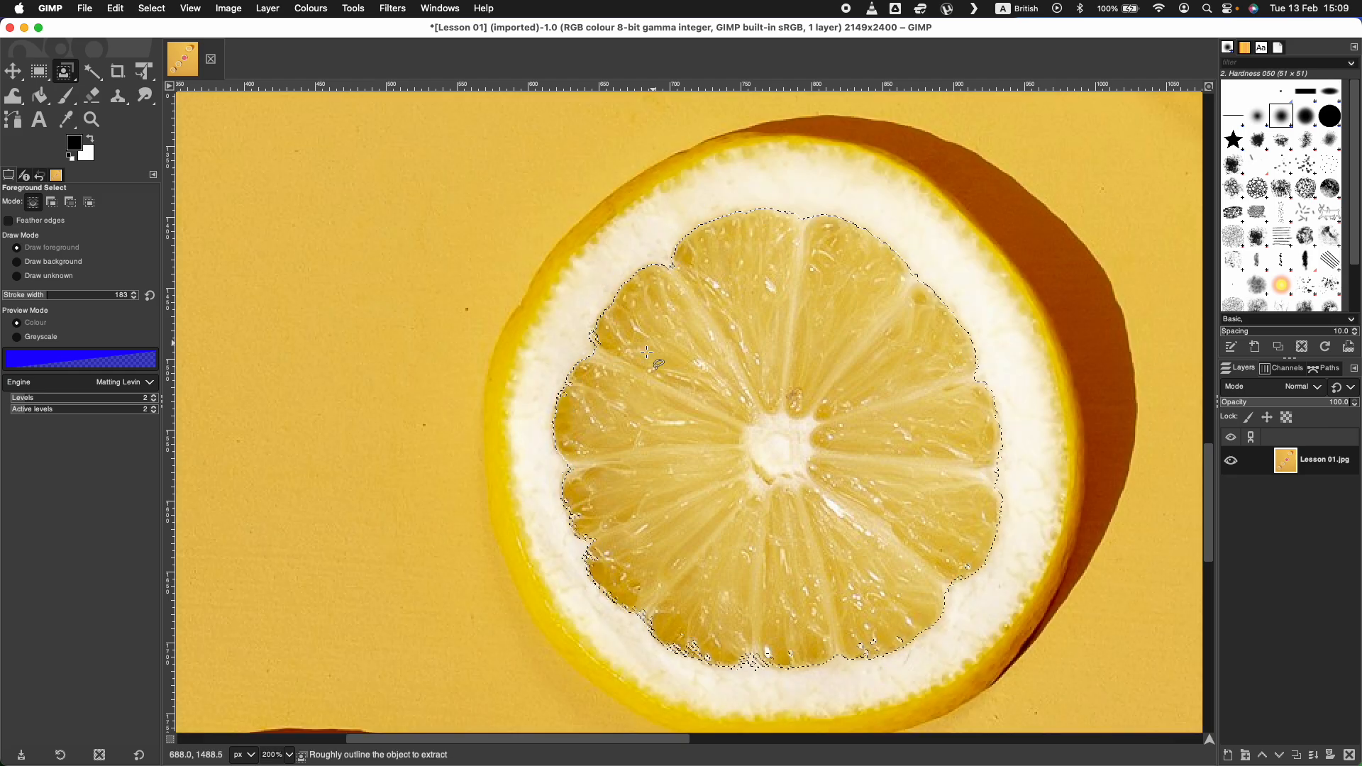
Step: Recolour the third slice's selected flesh green using Hue-Saturation with hue 66.5, and clear the selection
{"action": "left_click", "coordinate": [311, 8]}
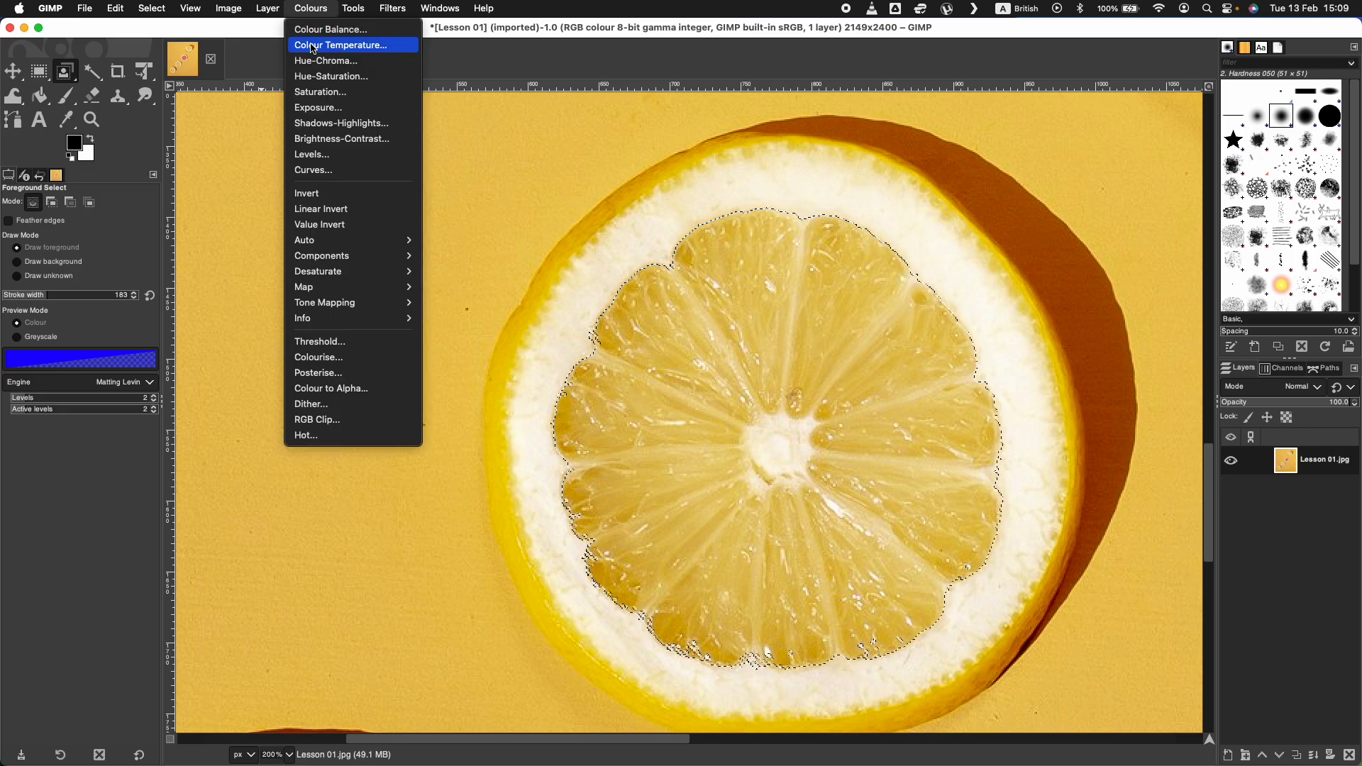
{"action": "left_click", "coordinate": [318, 75]}
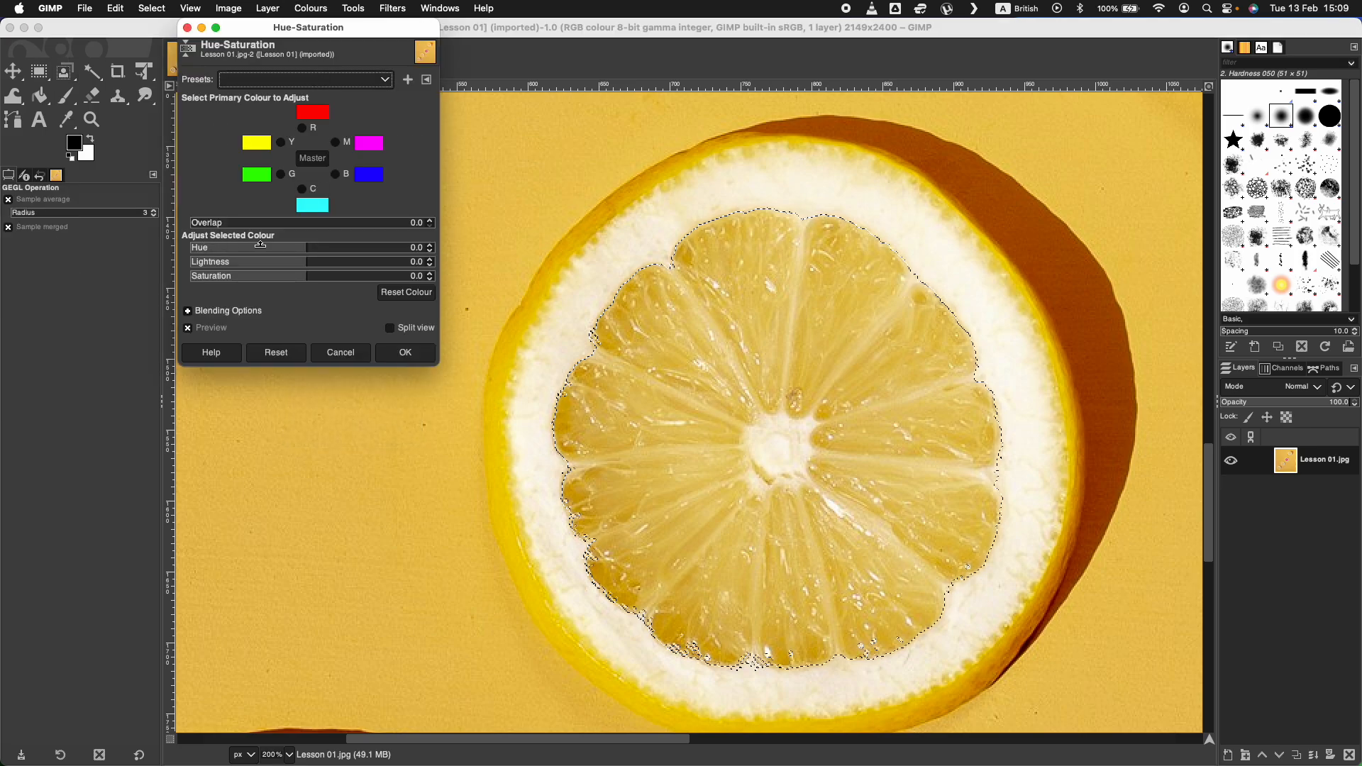
{"action": "left_click", "coordinate": [245, 247]}
{"action": "left_click", "coordinate": [349, 249]}
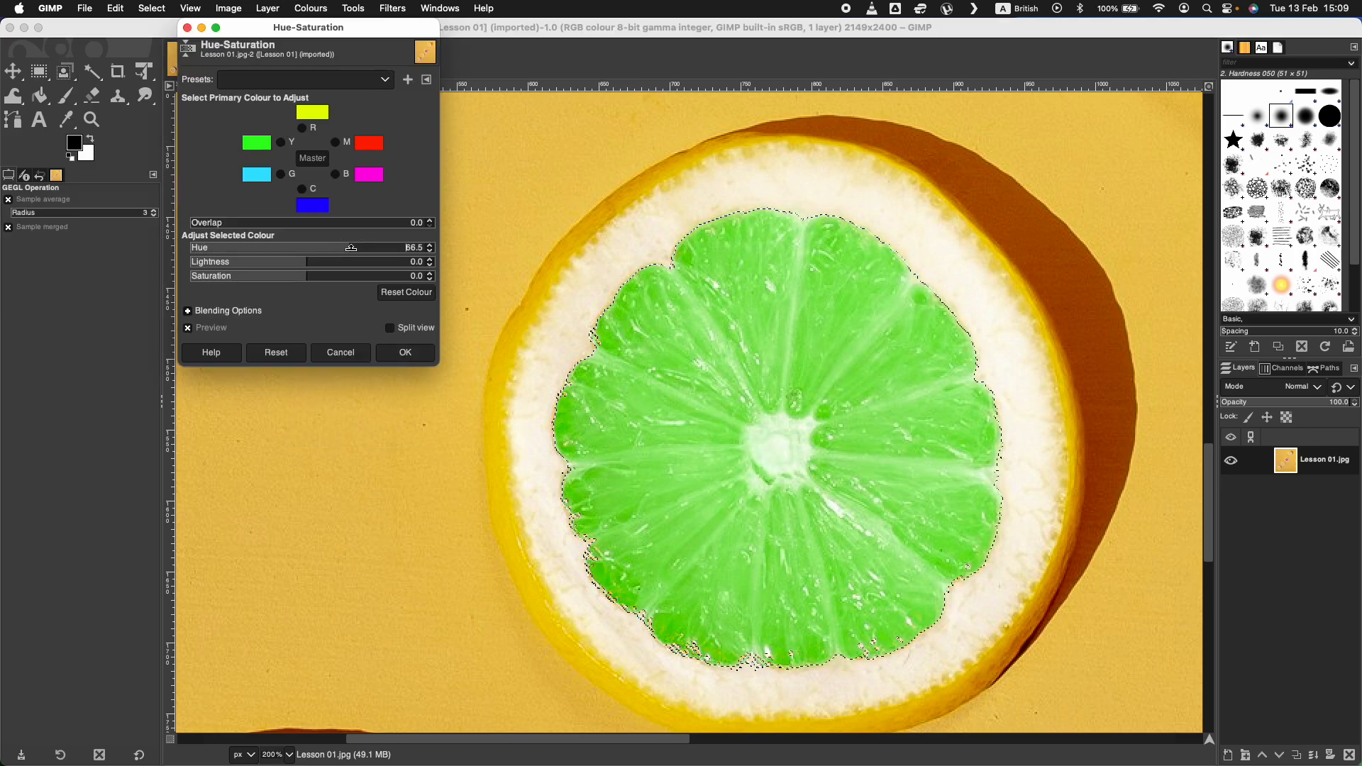
{"action": "left_click", "coordinate": [400, 355]}
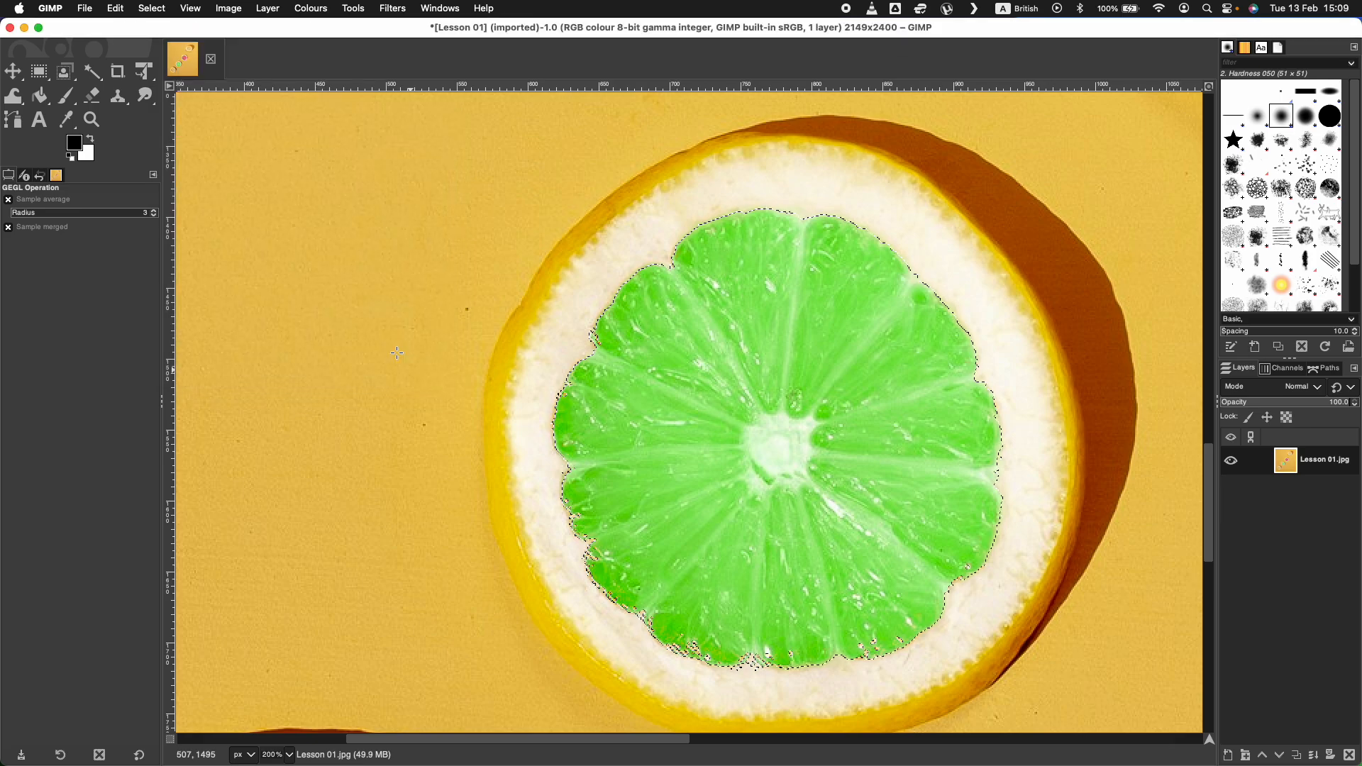
{"action": "left_click", "coordinate": [153, 8]}
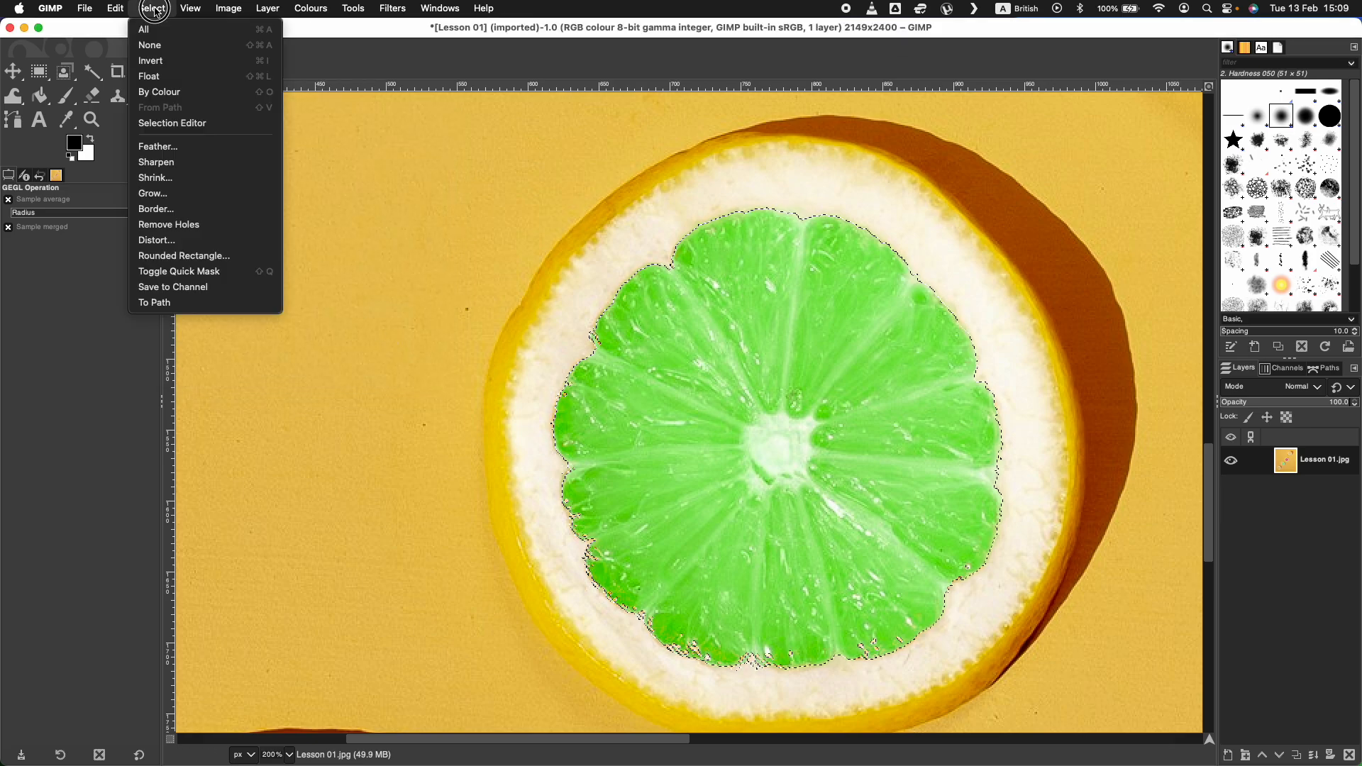
{"action": "left_click", "coordinate": [150, 45]}
Step: Roughly outline the flesh of the lowest lemon slice in the photo with Foreground Select within the white pith, and accept the outline
{"action": "left_click_drag", "start_coordinate": [529, 738], "coordinate": [459, 738]}
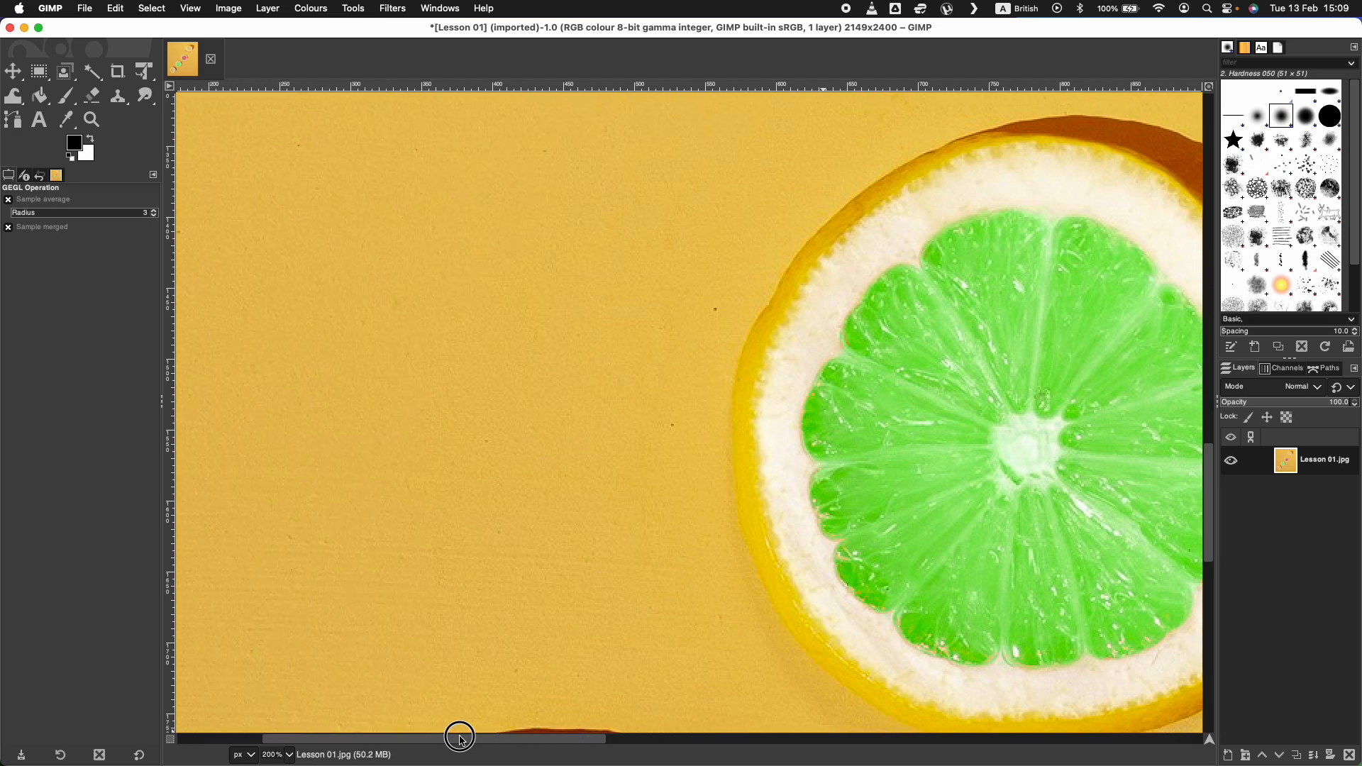
{"action": "left_click_drag", "start_coordinate": [1208, 501], "coordinate": [1208, 621]}
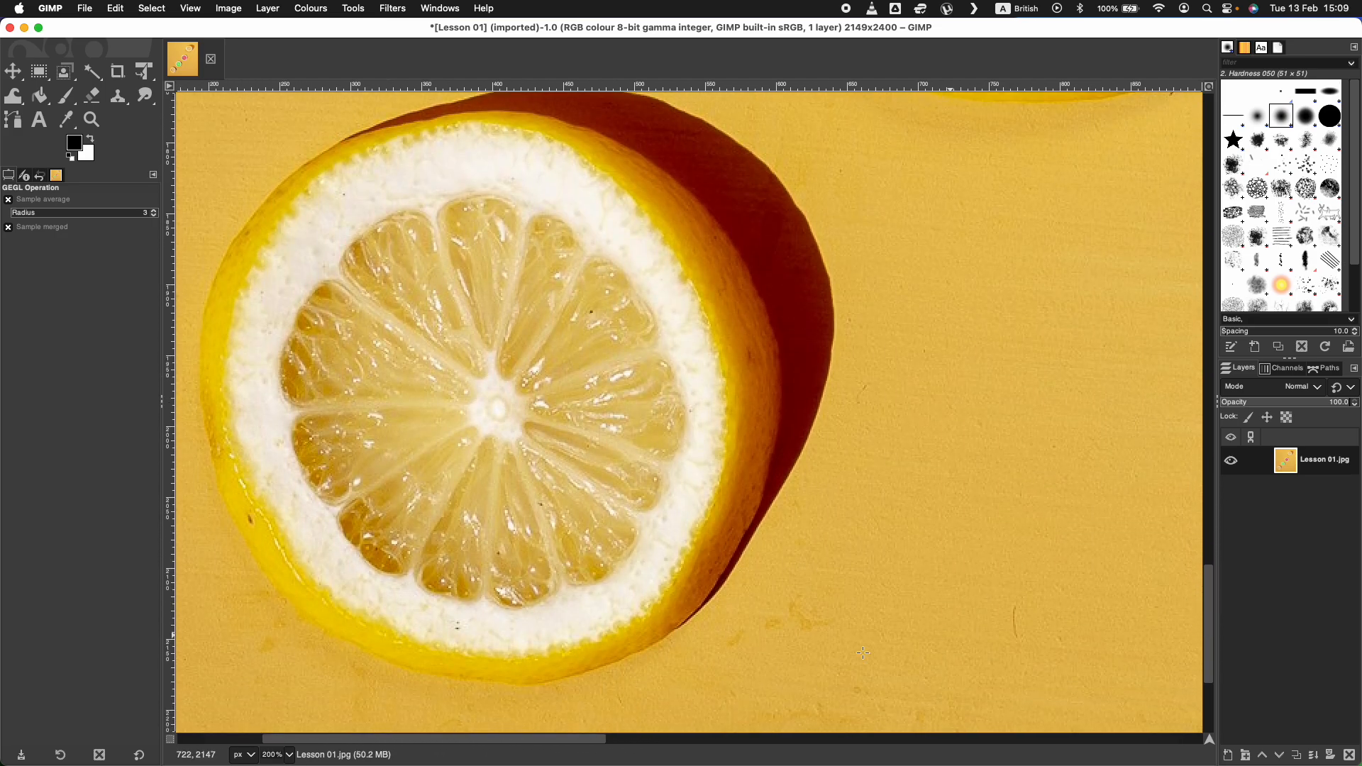
{"action": "left_click_drag", "start_coordinate": [555, 740], "coordinate": [508, 739]}
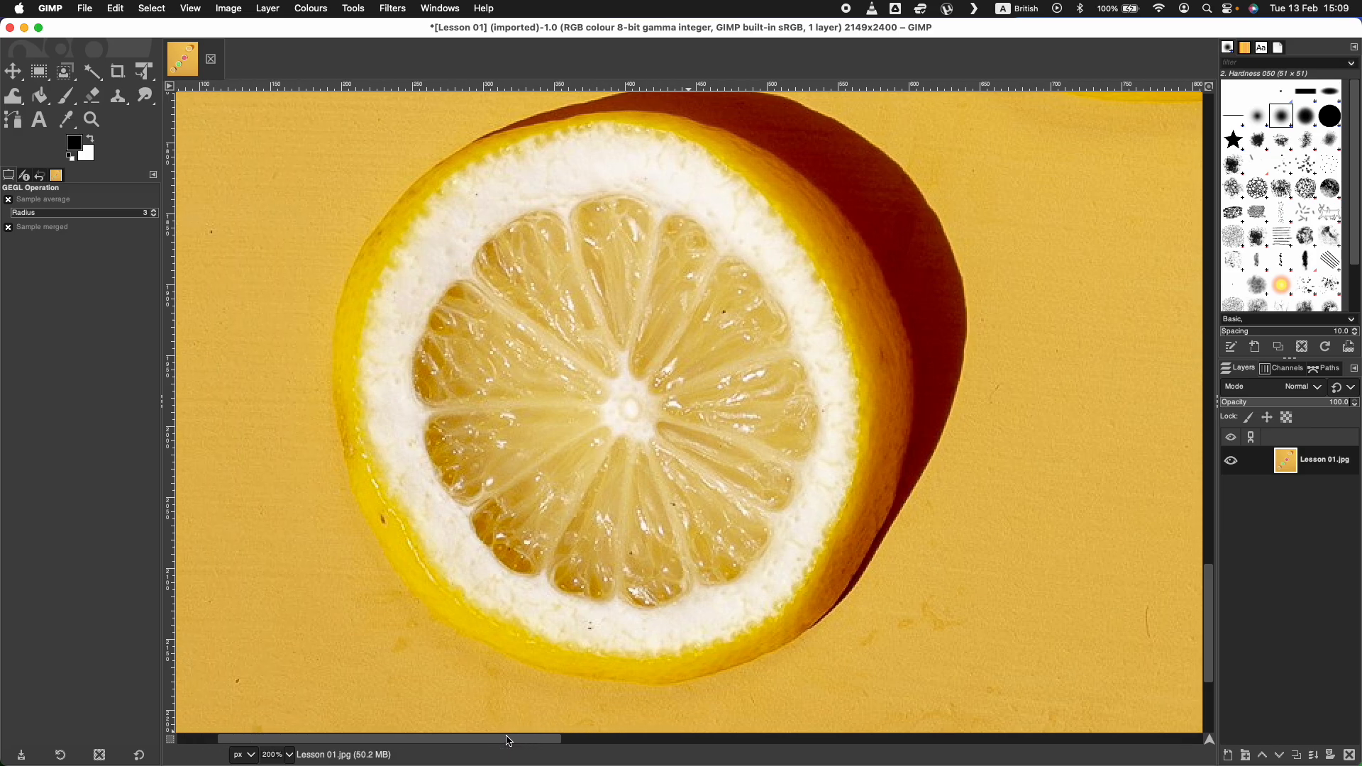
{"action": "left_click", "coordinate": [65, 72]}
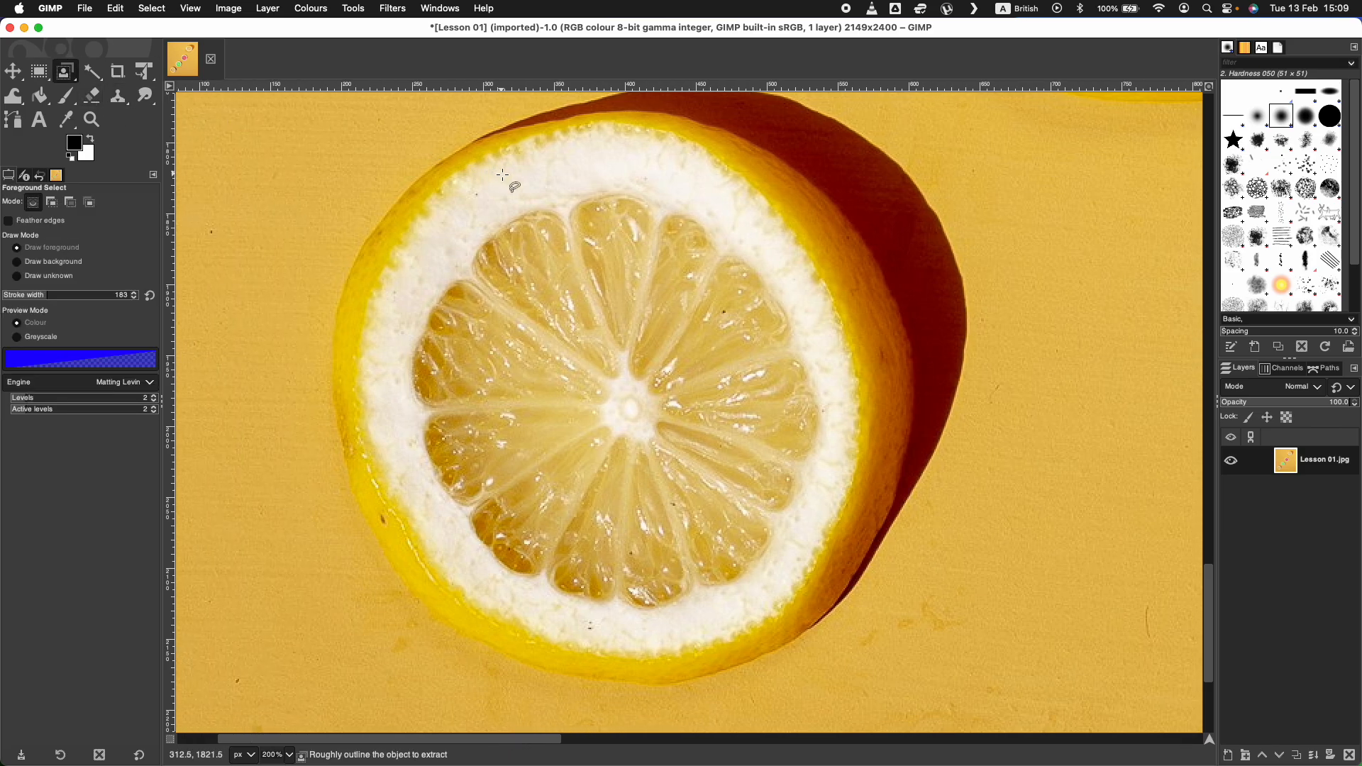
{"action": "mouse_move", "coordinate": [525, 178]}
{"action": "left_mouse_down"}
{"action": "mouse_move", "coordinate": [608, 177]}
{"action": "mouse_move", "coordinate": [702, 204]}
{"action": "mouse_move", "coordinate": [776, 264]}
{"action": "mouse_move", "coordinate": [831, 435]}
{"action": "mouse_move", "coordinate": [793, 563]}
{"action": "mouse_move", "coordinate": [757, 598]}
{"action": "mouse_move", "coordinate": [595, 614]}
{"action": "mouse_move", "coordinate": [510, 598]}
{"action": "mouse_move", "coordinate": [456, 556]}
{"action": "mouse_move", "coordinate": [389, 392]}
{"action": "mouse_move", "coordinate": [412, 290]}
{"action": "mouse_move", "coordinate": [465, 216]}
{"action": "mouse_move", "coordinate": [525, 178]}
{"action": "left_mouse_up"}
{"action": "key", "text": "Return"}
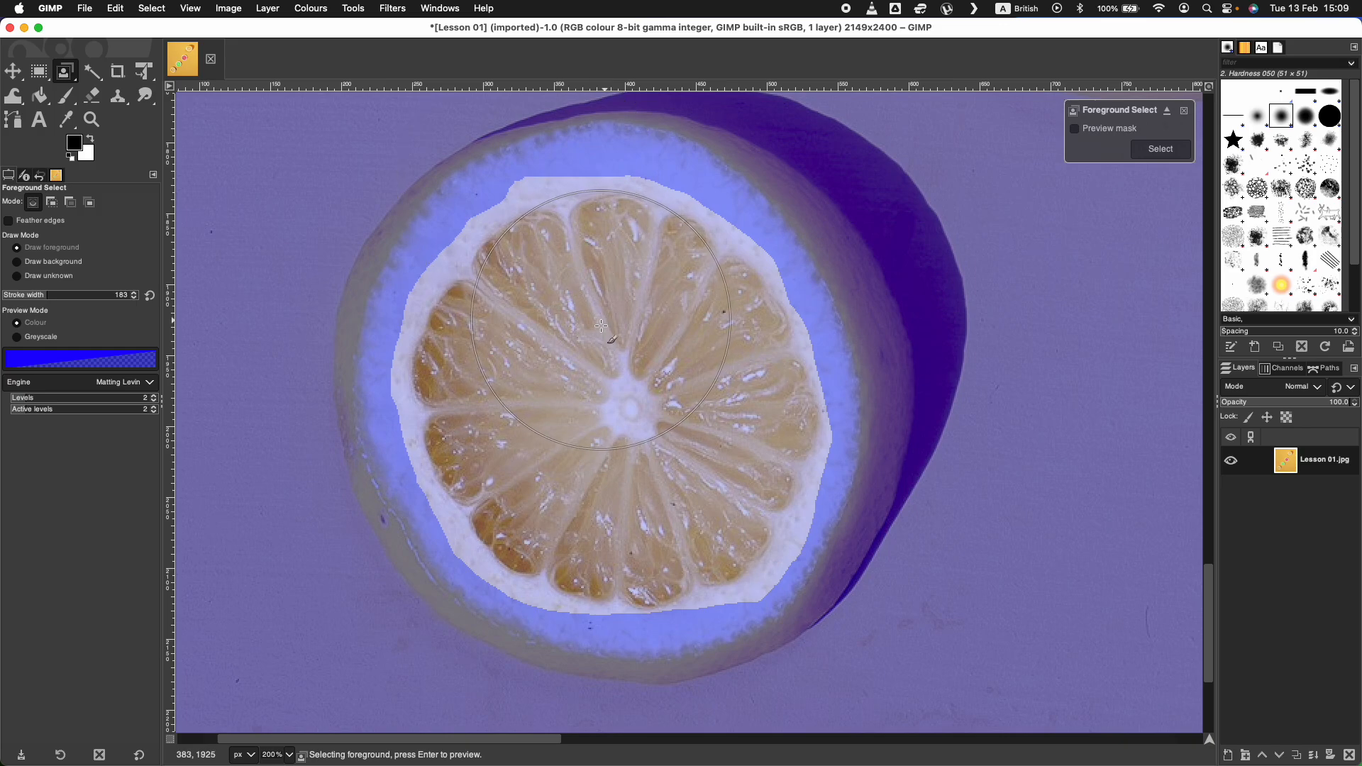
Step: Paint over the lowest slice's flesh as foreground and turn it into a selection
{"action": "left_click", "coordinate": [606, 347]}
{"action": "mouse_move", "coordinate": [606, 347]}
{"action": "left_mouse_down"}
{"action": "mouse_move", "coordinate": [665, 387]}
{"action": "mouse_move", "coordinate": [664, 454]}
{"action": "mouse_move", "coordinate": [635, 462]}
{"action": "mouse_move", "coordinate": [590, 446]}
{"action": "mouse_move", "coordinate": [558, 375]}
{"action": "left_mouse_up"}
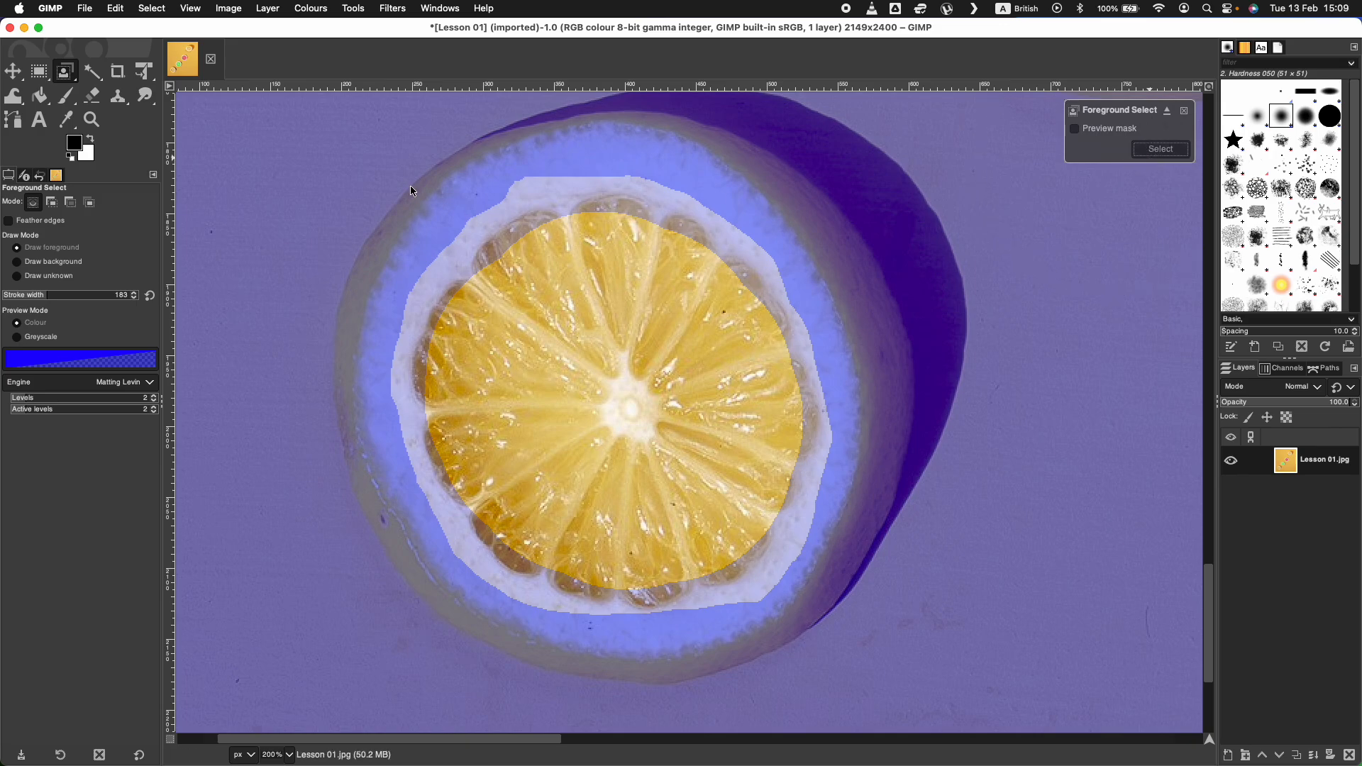
{"action": "key", "text": "Return"}
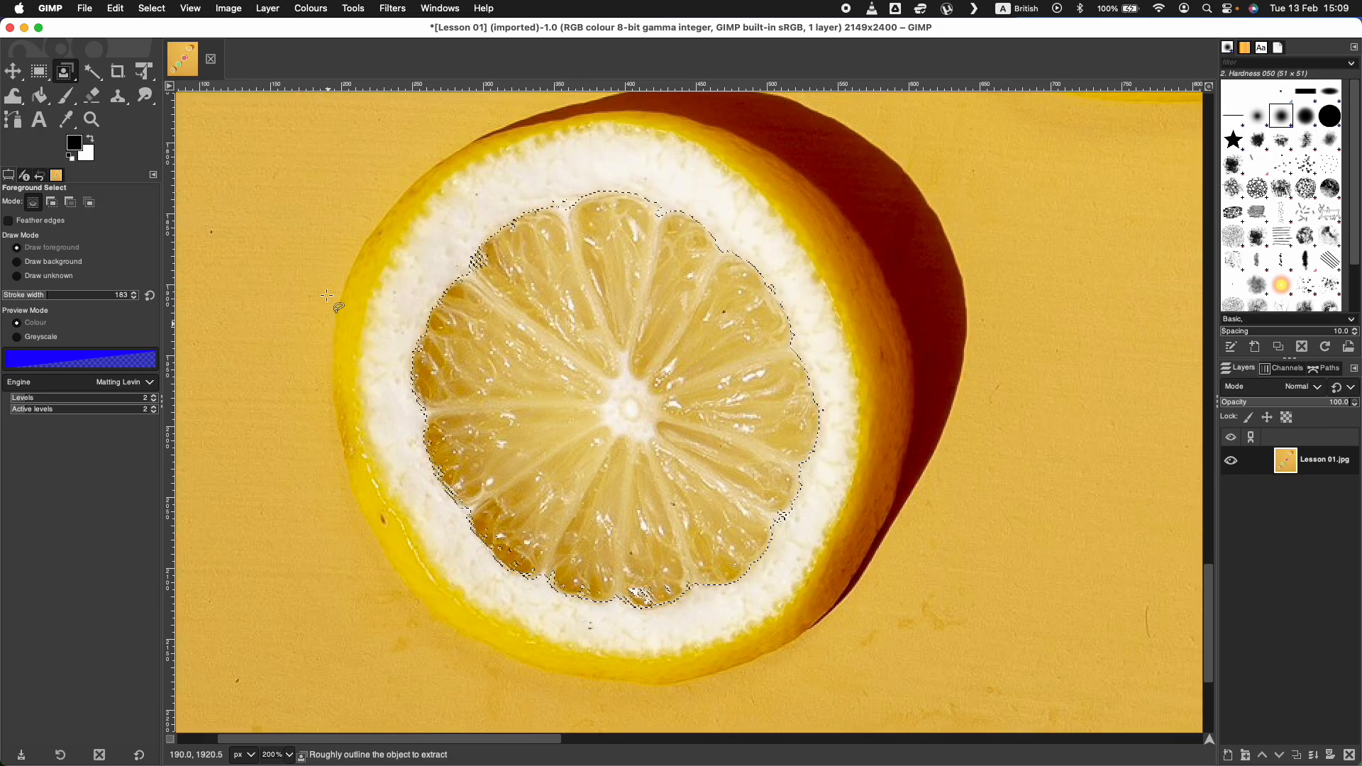
Step: Recolour the lowest slice's selected flesh blue using Hue-Saturation with hue 158.2, and clear the selection
{"action": "left_click", "coordinate": [309, 8]}
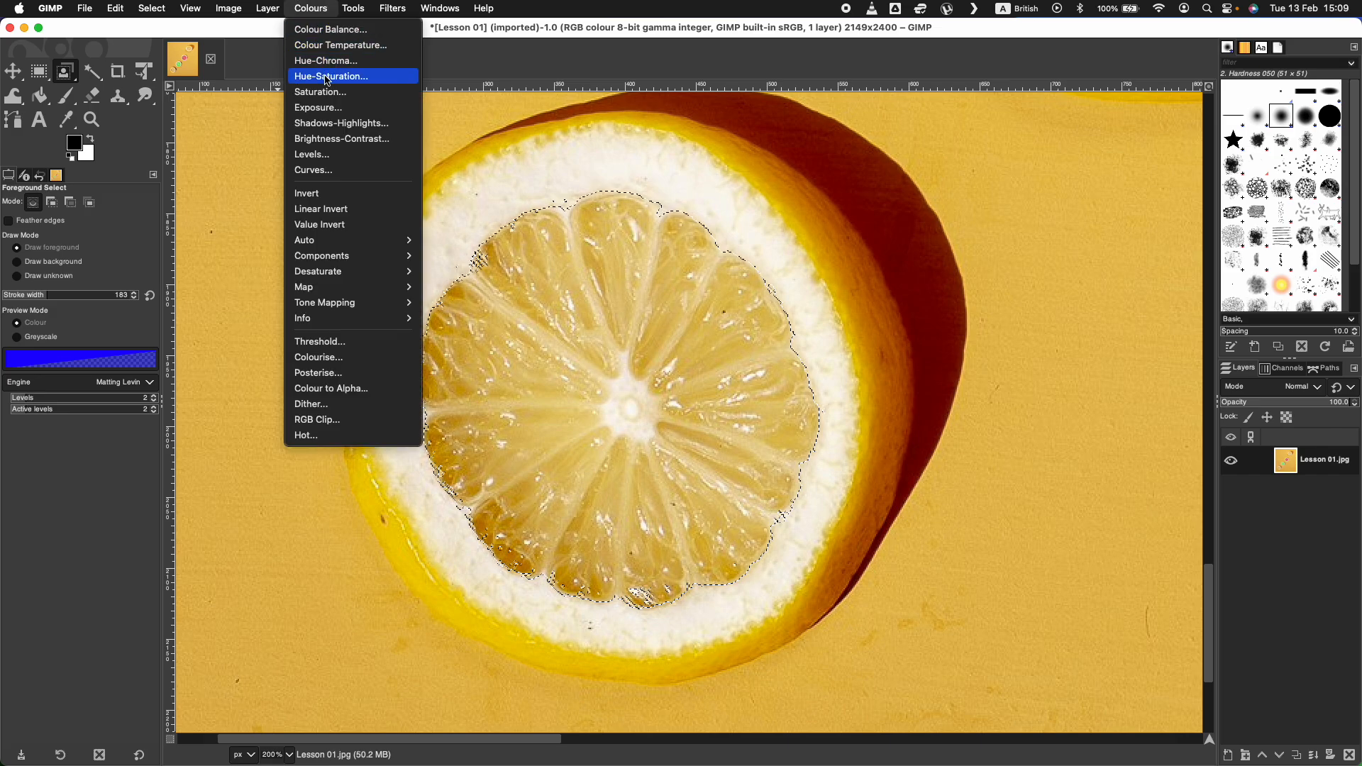
{"action": "left_click", "coordinate": [327, 77]}
{"action": "left_click", "coordinate": [412, 249]}
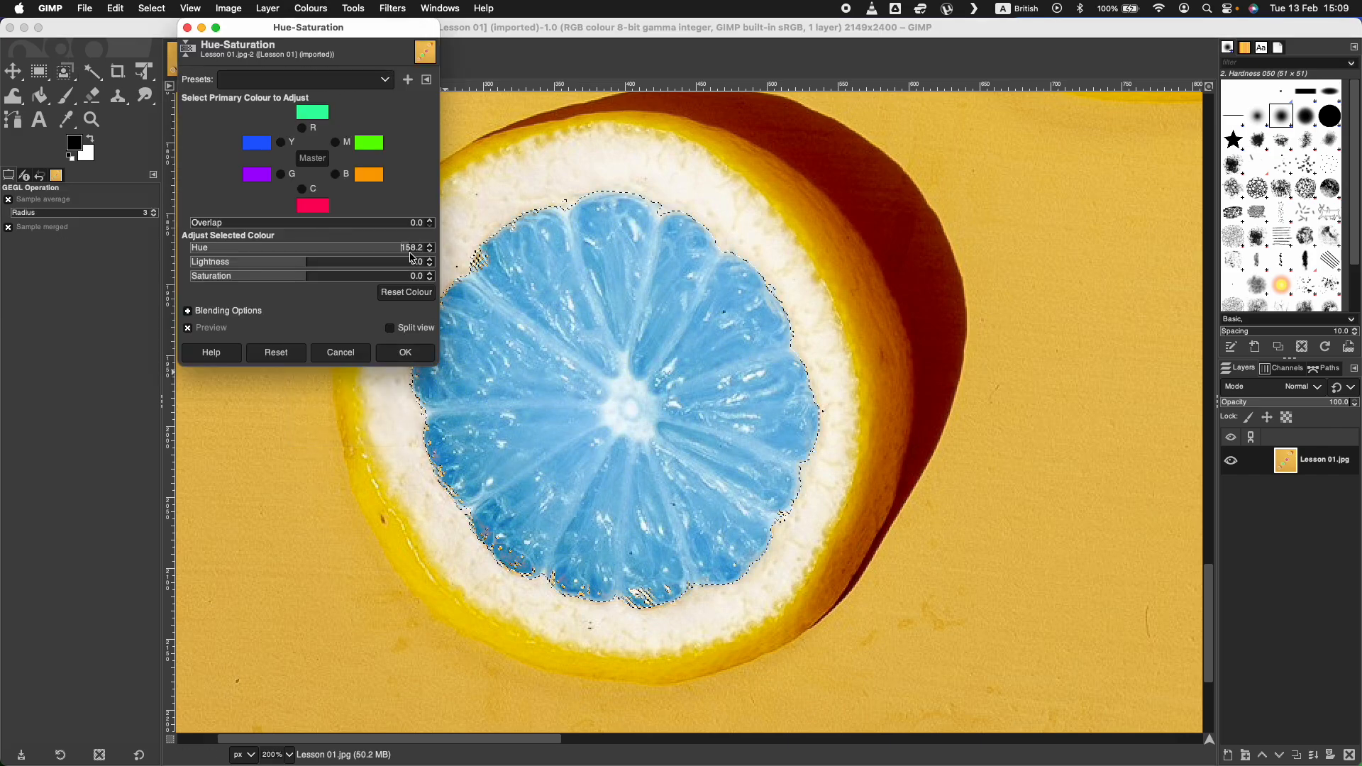
{"action": "left_click", "coordinate": [403, 353]}
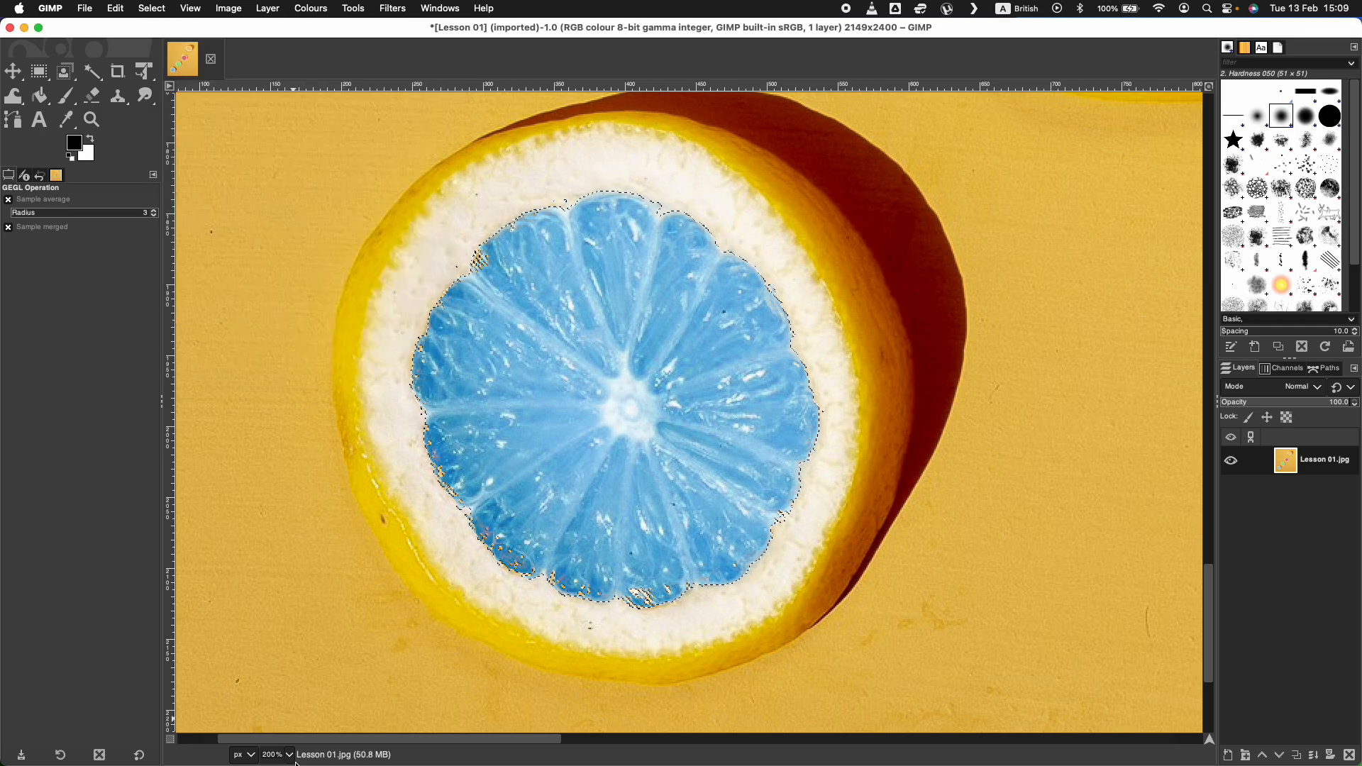
{"action": "left_click", "coordinate": [287, 755]}
{"action": "left_click", "coordinate": [277, 708]}
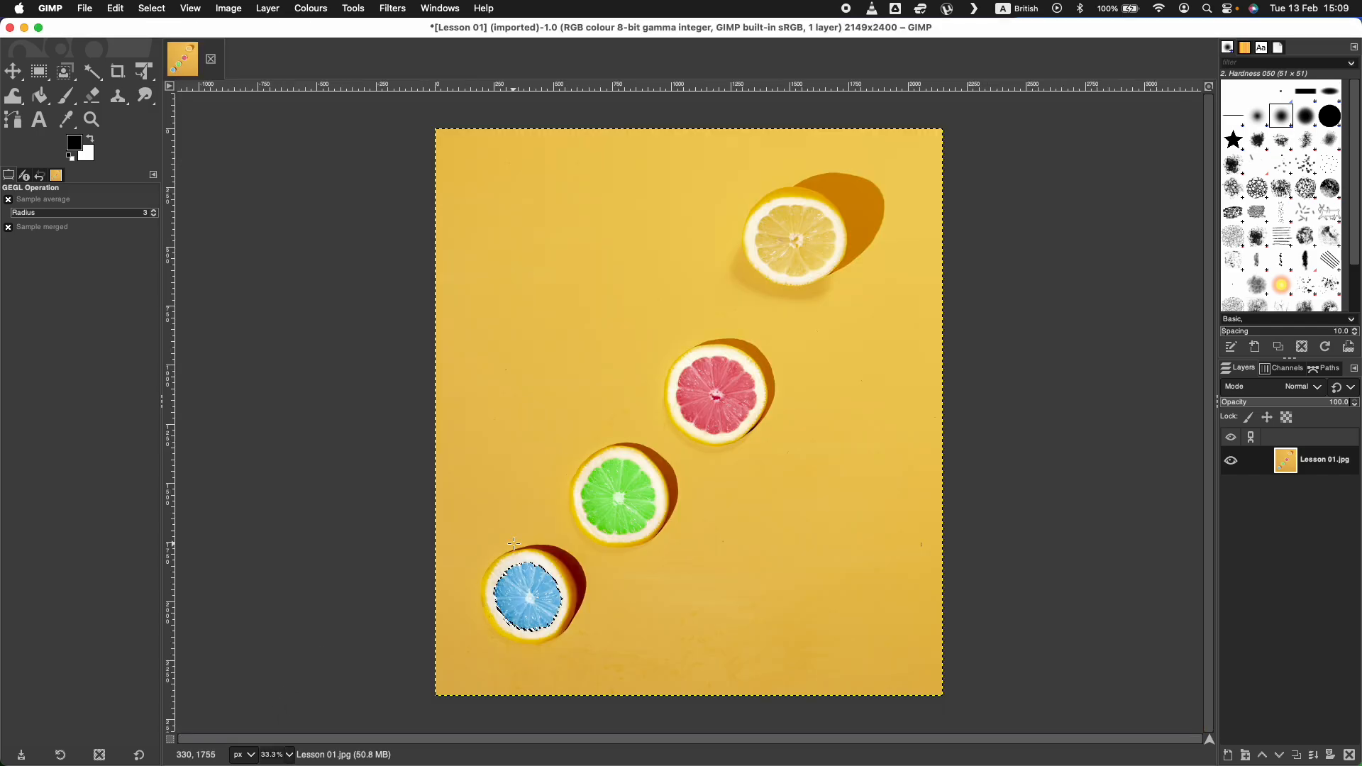
{"action": "left_click", "coordinate": [161, 9]}
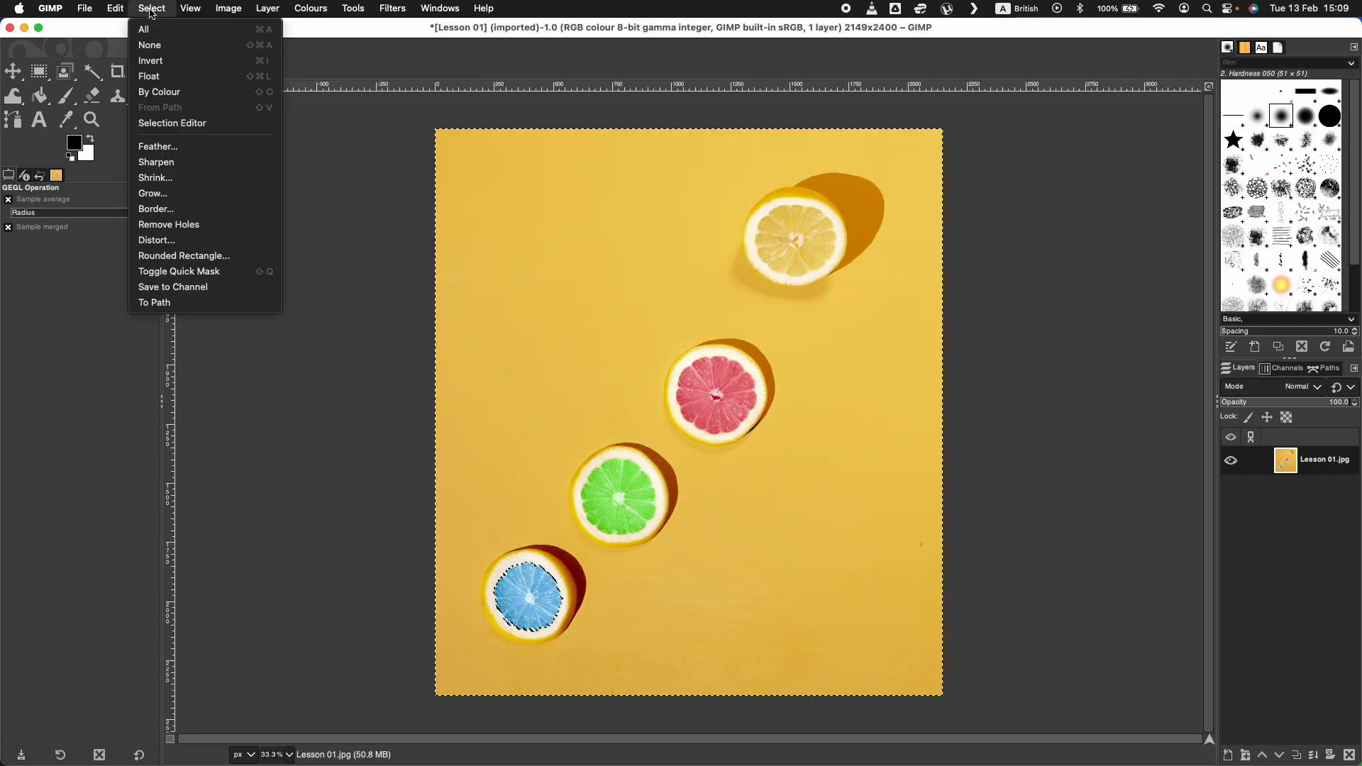
{"action": "left_click", "coordinate": [152, 43]}
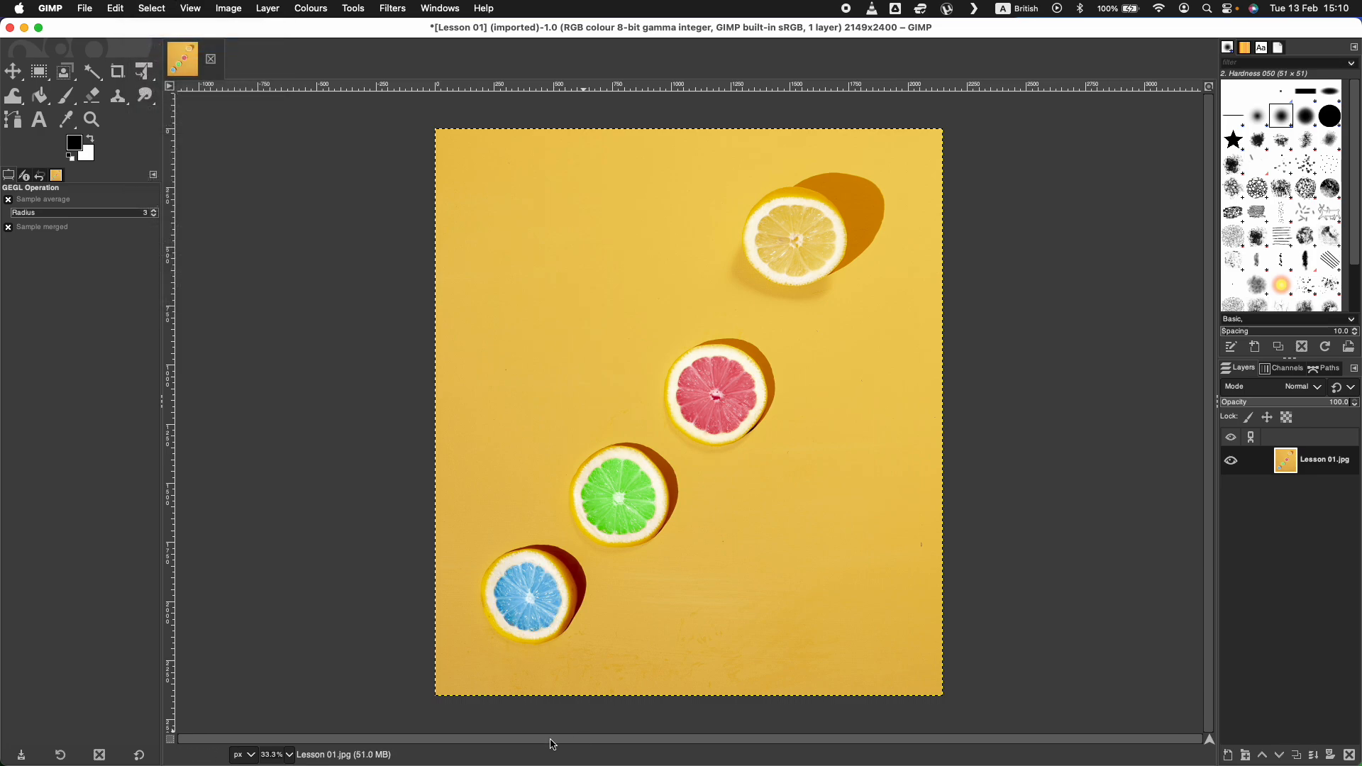
Step: Bring the uppermost lemon slice into view at 200% zoom and activate Foreground Select
{"action": "left_click", "coordinate": [290, 755]}
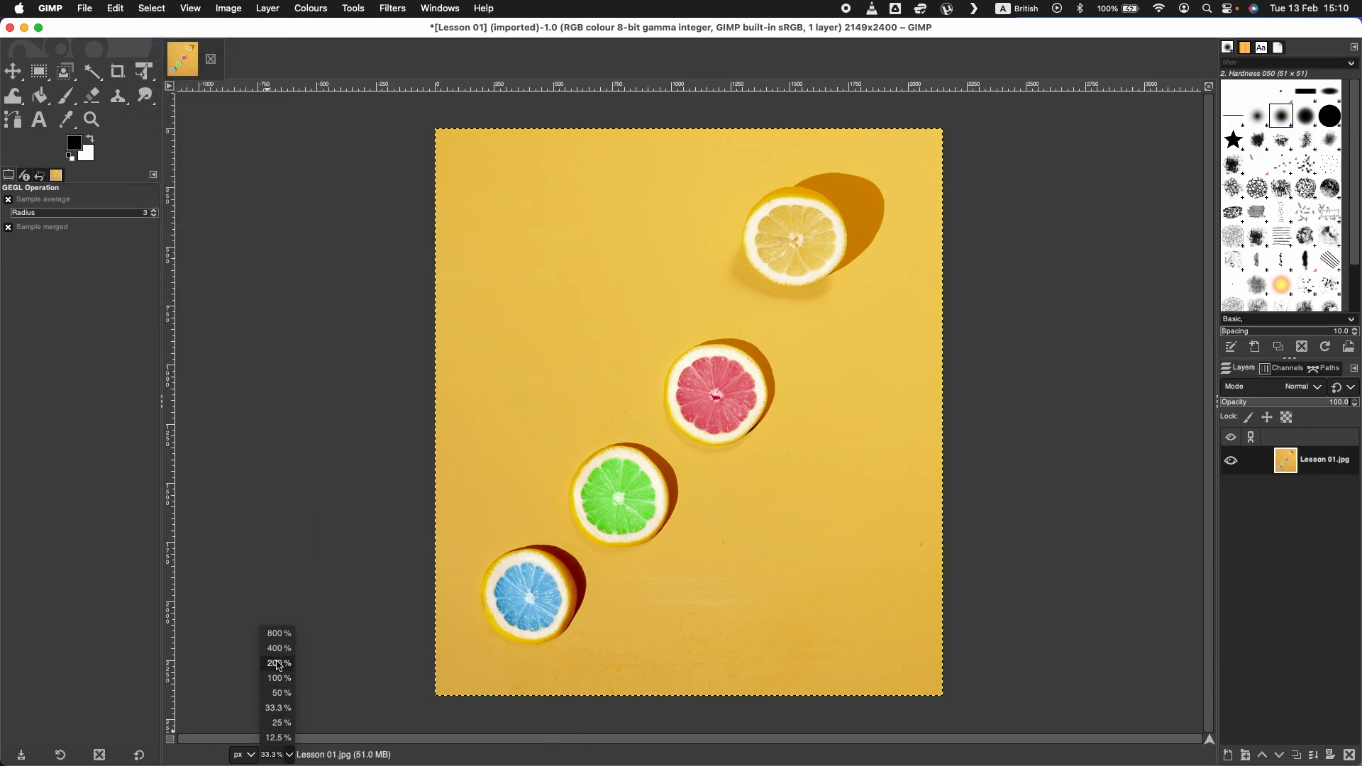
{"action": "left_click", "coordinate": [280, 663]}
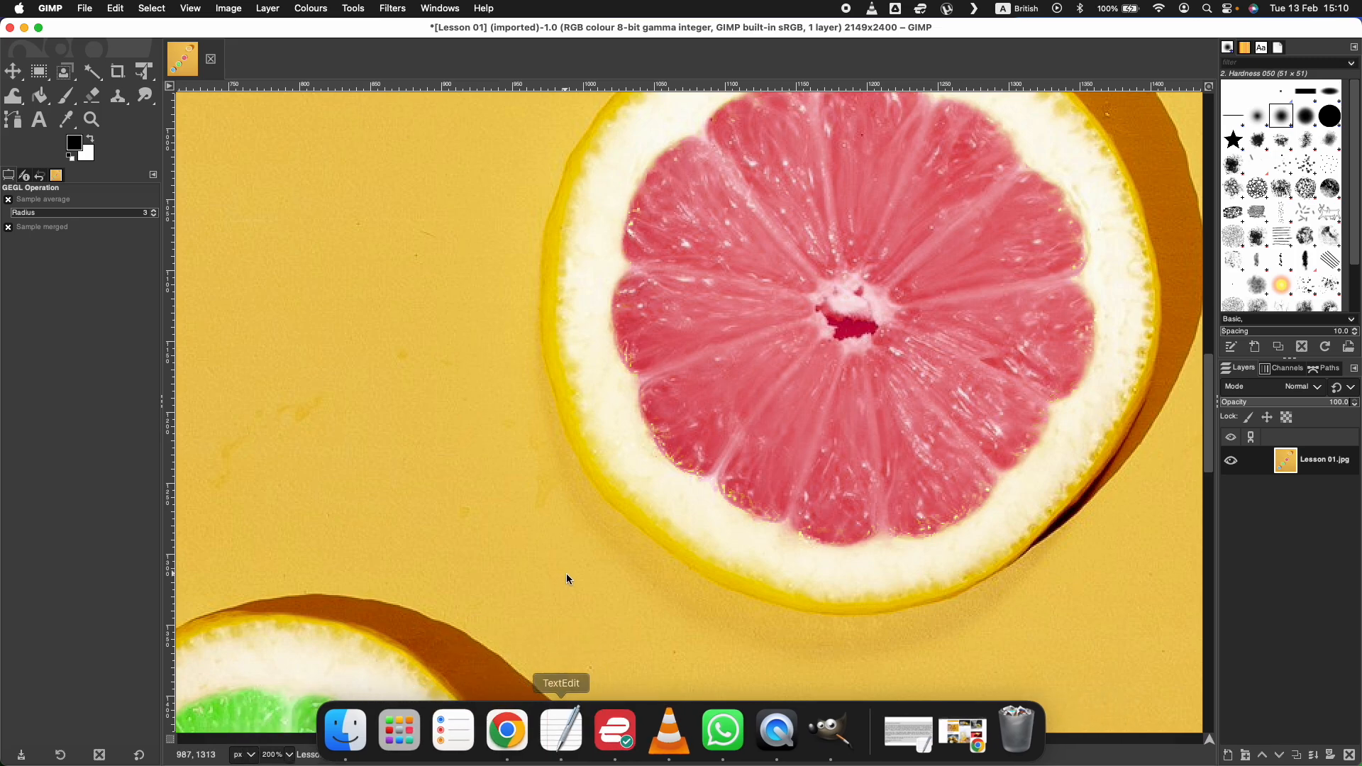
{"action": "double_click", "coordinate": [405, 33]}
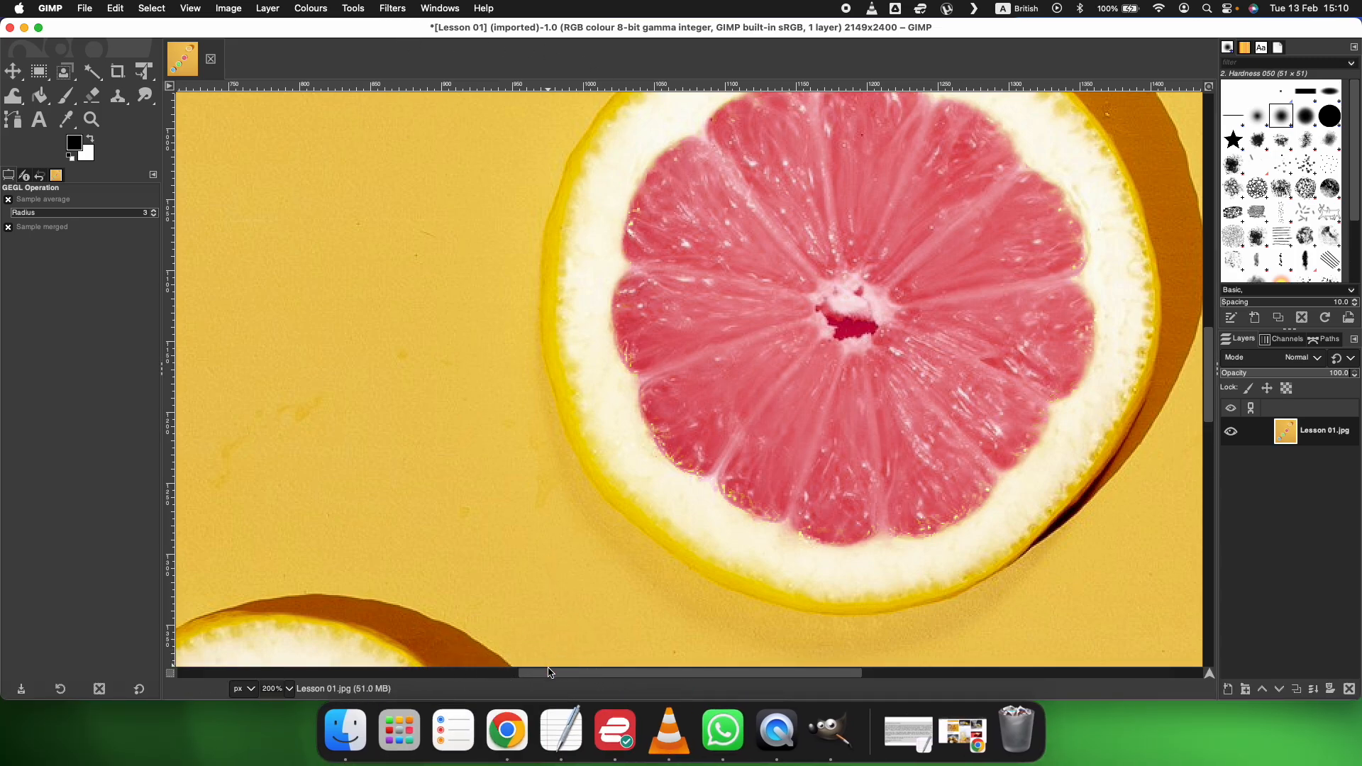
{"action": "left_click_drag", "start_coordinate": [549, 672], "coordinate": [825, 683]}
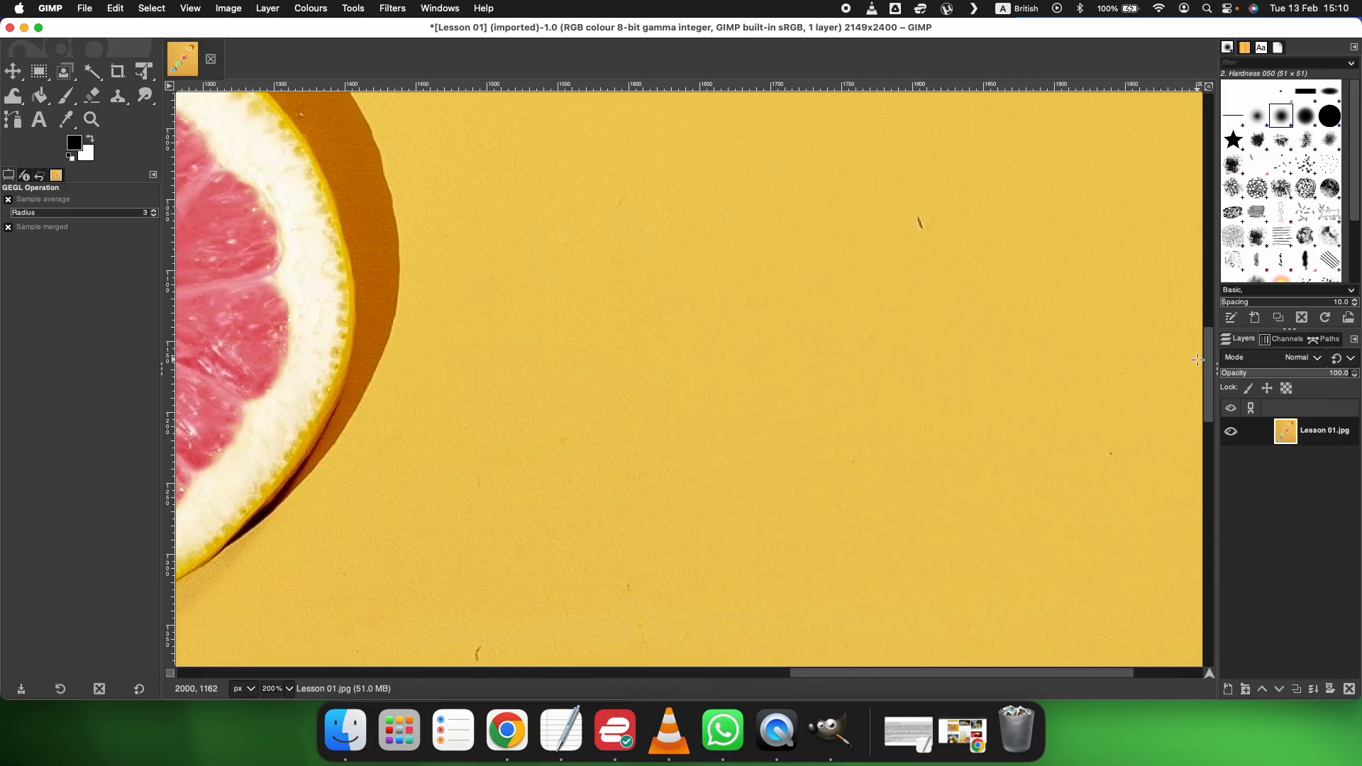
{"action": "left_click_drag", "start_coordinate": [1208, 378], "coordinate": [1221, 210]}
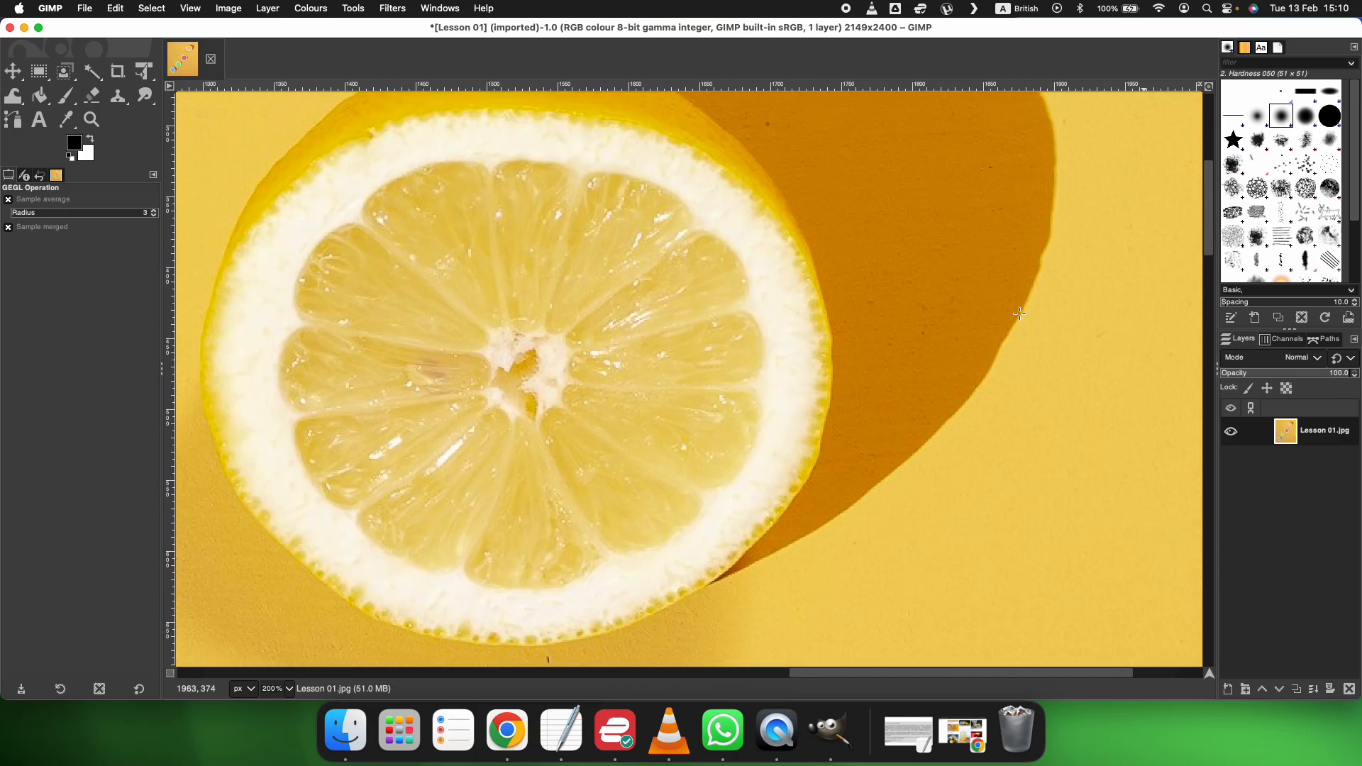
{"action": "left_click_drag", "start_coordinate": [837, 674], "coordinate": [778, 676]}
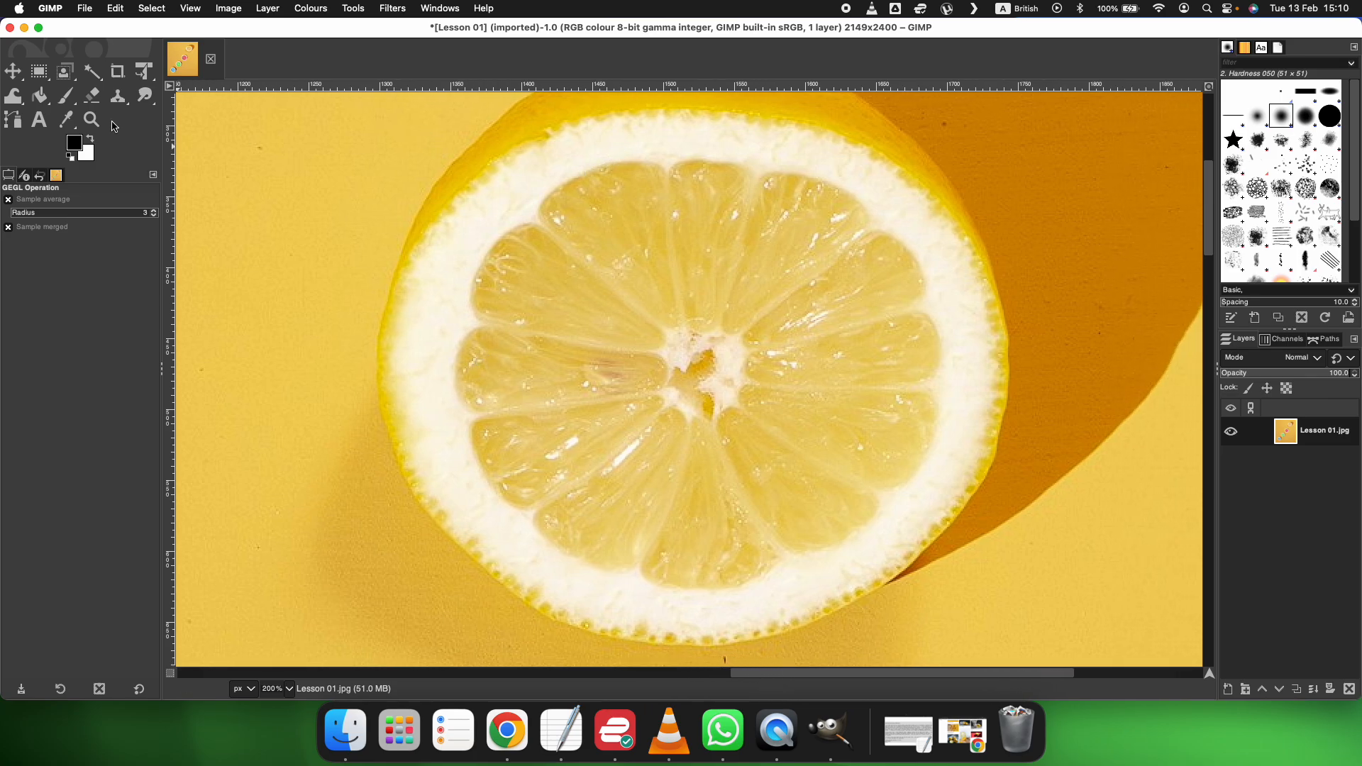
{"action": "left_click", "coordinate": [64, 71]}
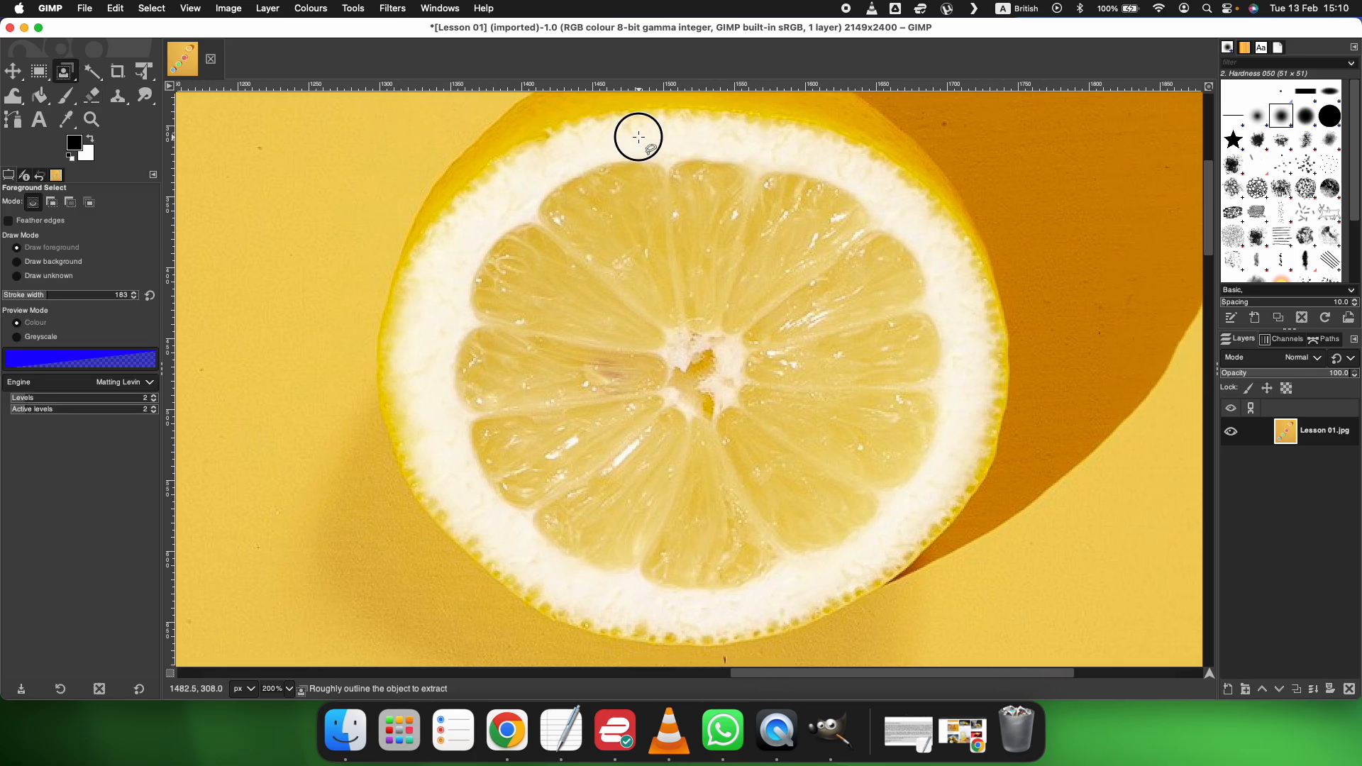
{"action": "mouse_move", "coordinate": [639, 137]}
{"action": "left_mouse_down"}
{"action": "mouse_move", "coordinate": [805, 160]}
{"action": "mouse_move", "coordinate": [1009, 245]}
{"action": "mouse_move", "coordinate": [1161, 402]}
{"action": "left_mouse_up"}
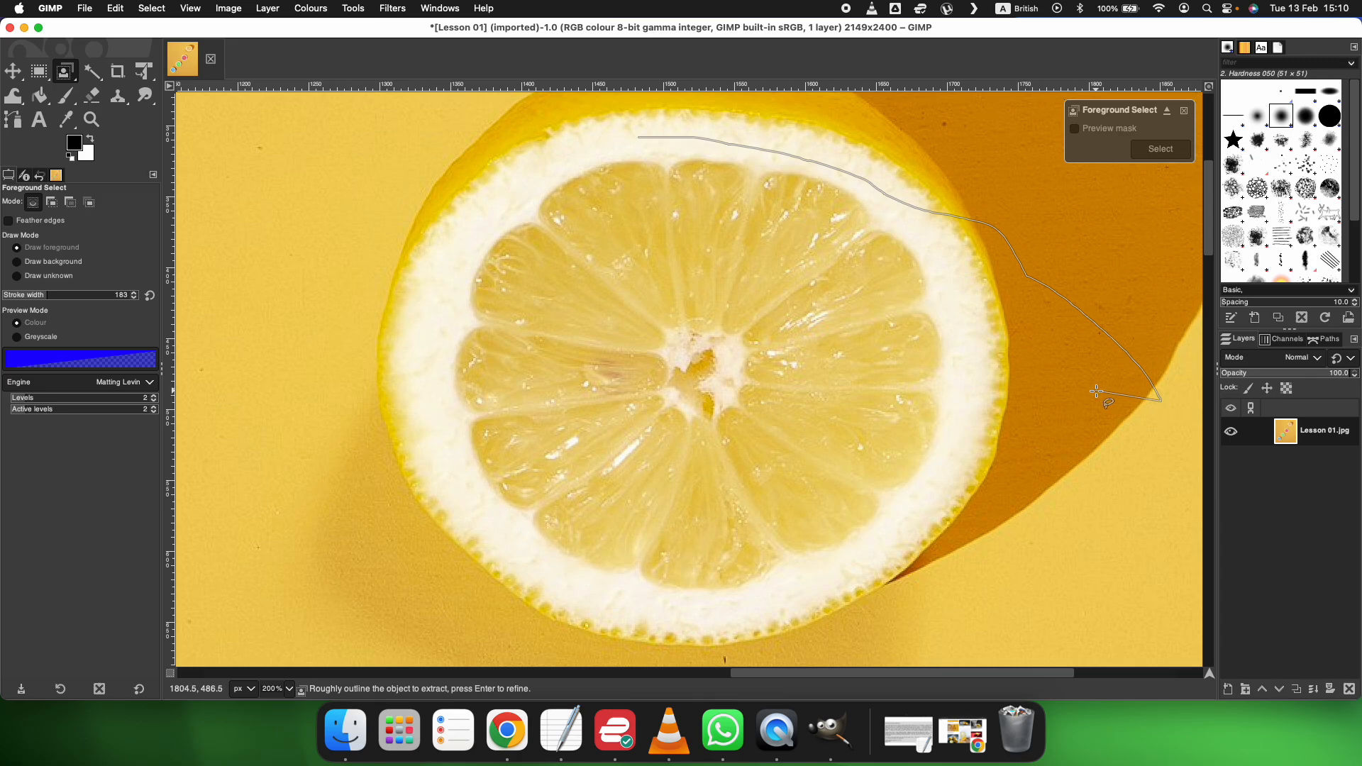
{"action": "key", "text": "Escape"}
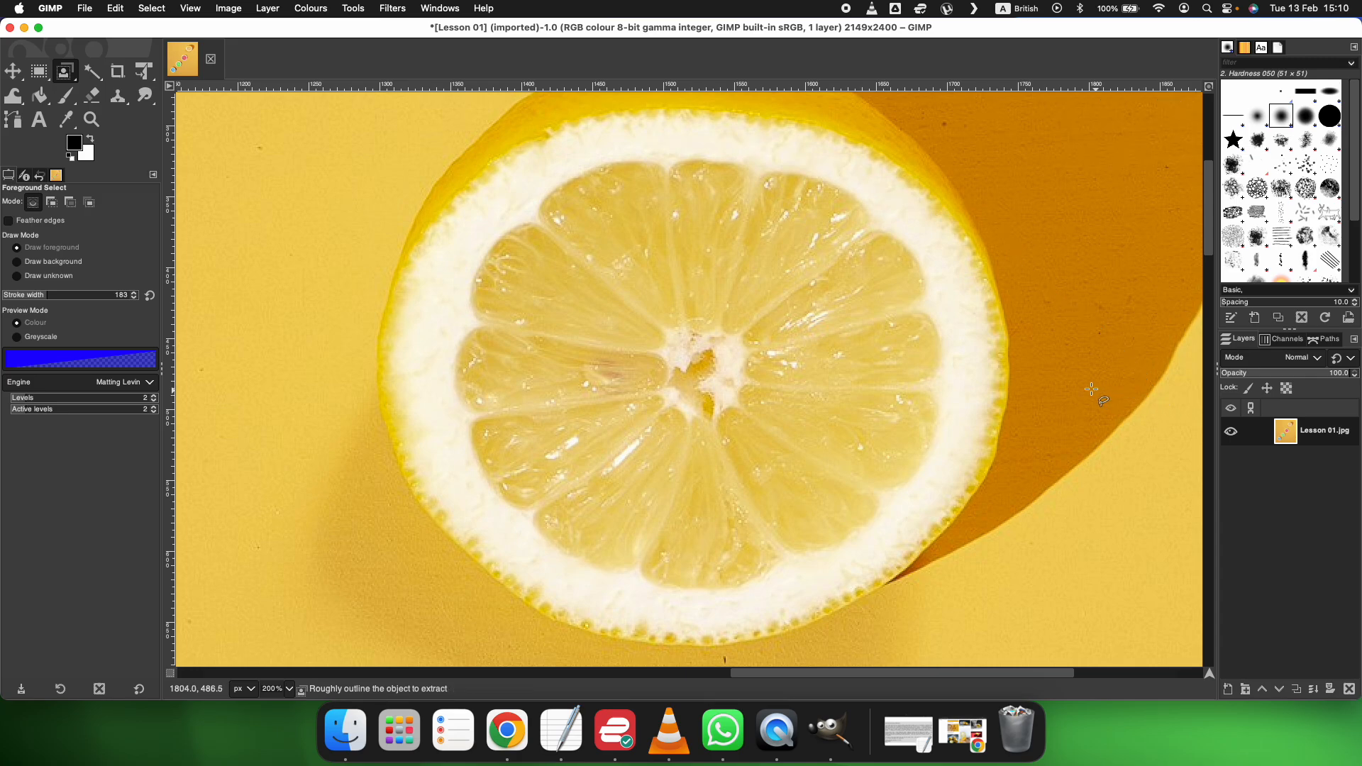
{"action": "left_click_drag", "start_coordinate": [1025, 191], "coordinate": [558, 390]}
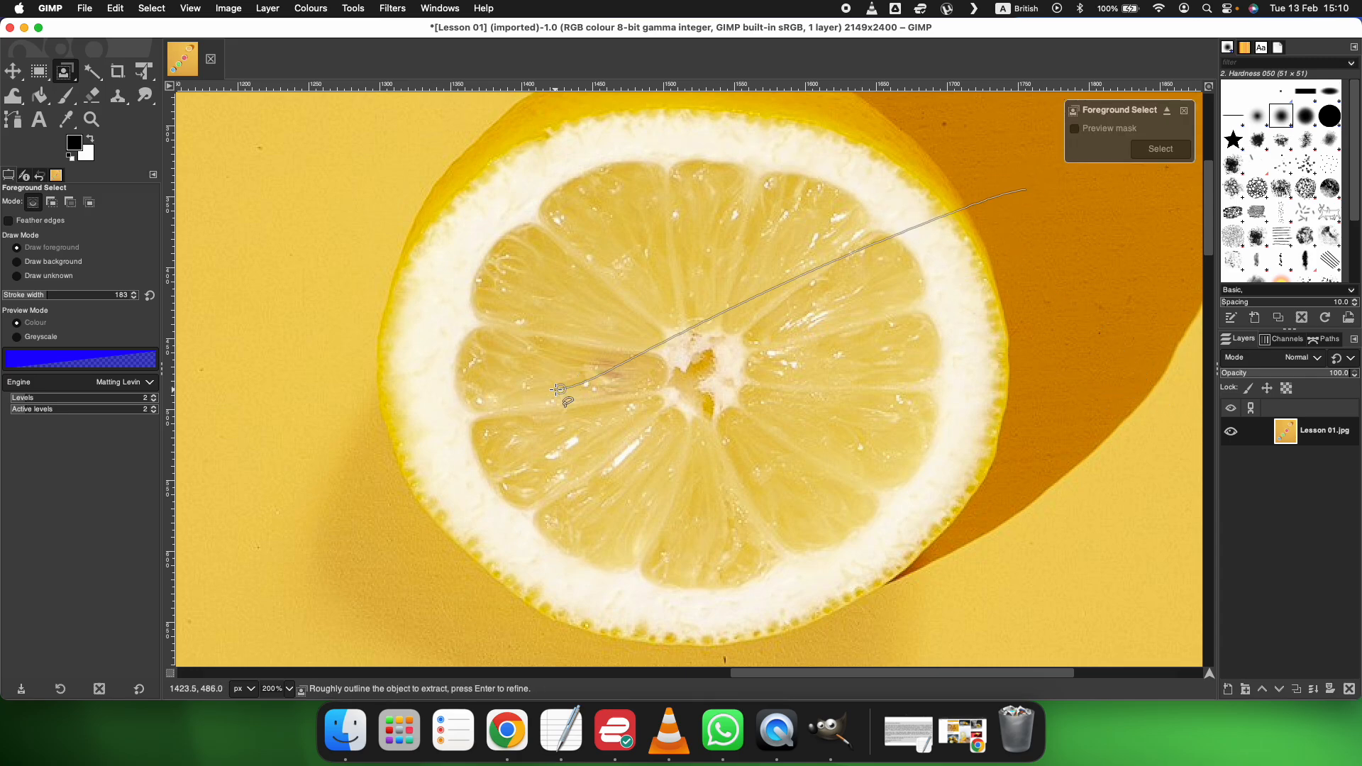
{"action": "key", "text": "Escape"}
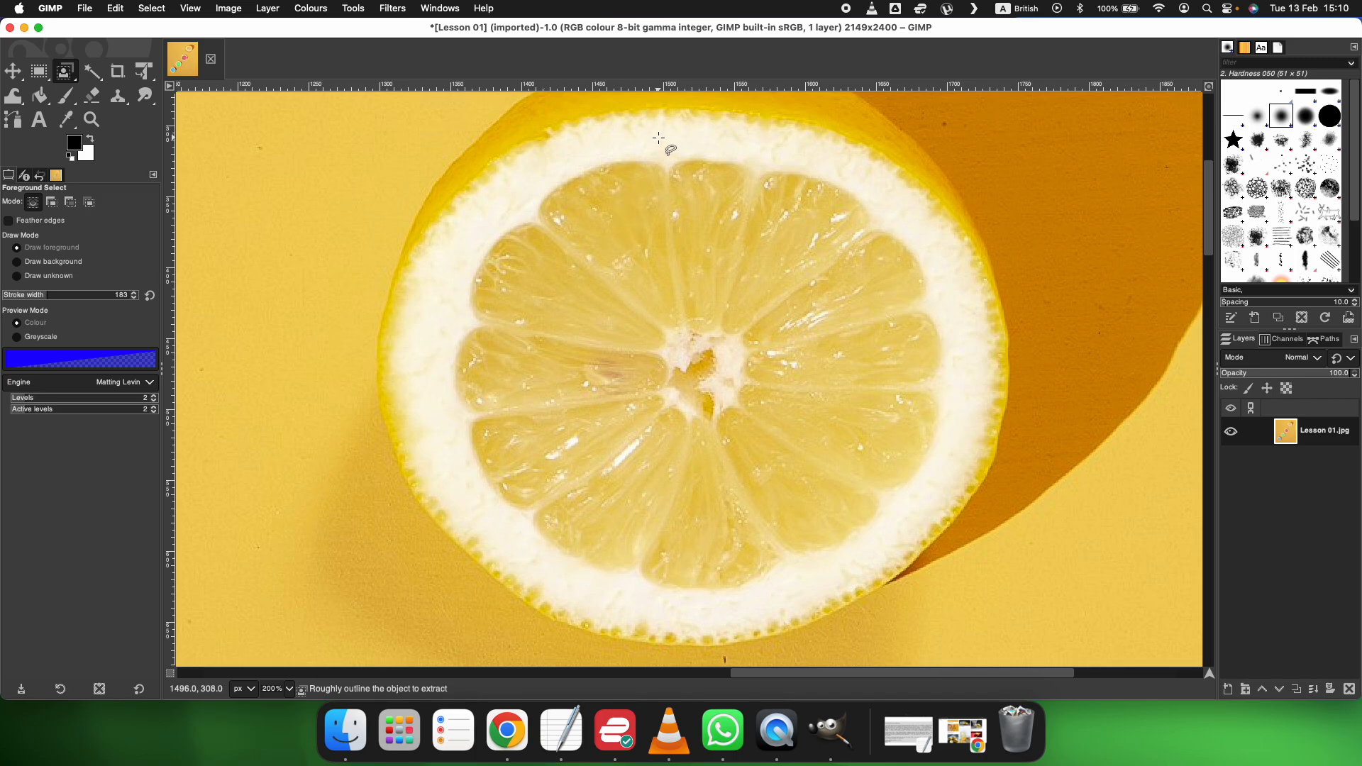
{"action": "mouse_move", "coordinate": [658, 137]}
{"action": "left_mouse_down"}
{"action": "mouse_move", "coordinate": [859, 164]}
{"action": "mouse_move", "coordinate": [903, 184]}
{"action": "mouse_move", "coordinate": [908, 236]}
{"action": "mouse_move", "coordinate": [978, 327]}
{"action": "left_mouse_up"}
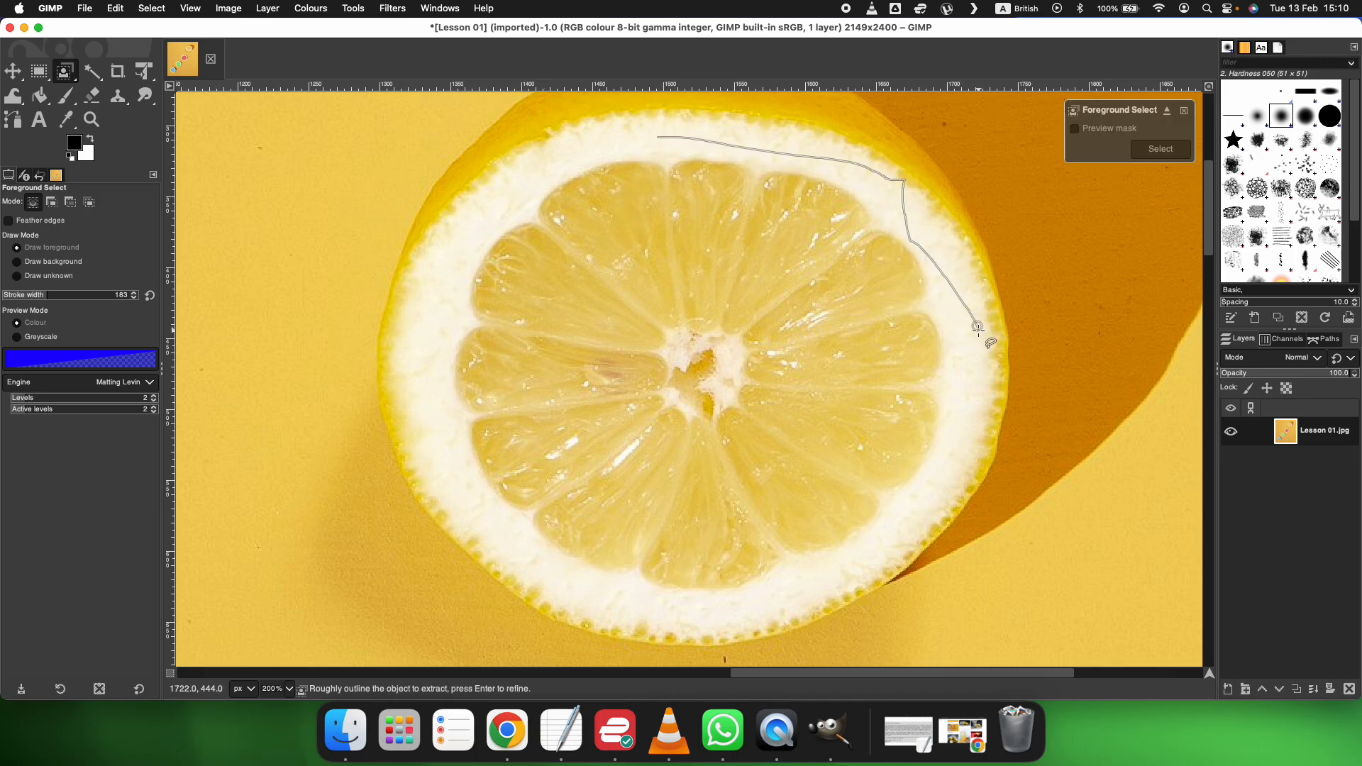
{"action": "key", "text": "Escape"}
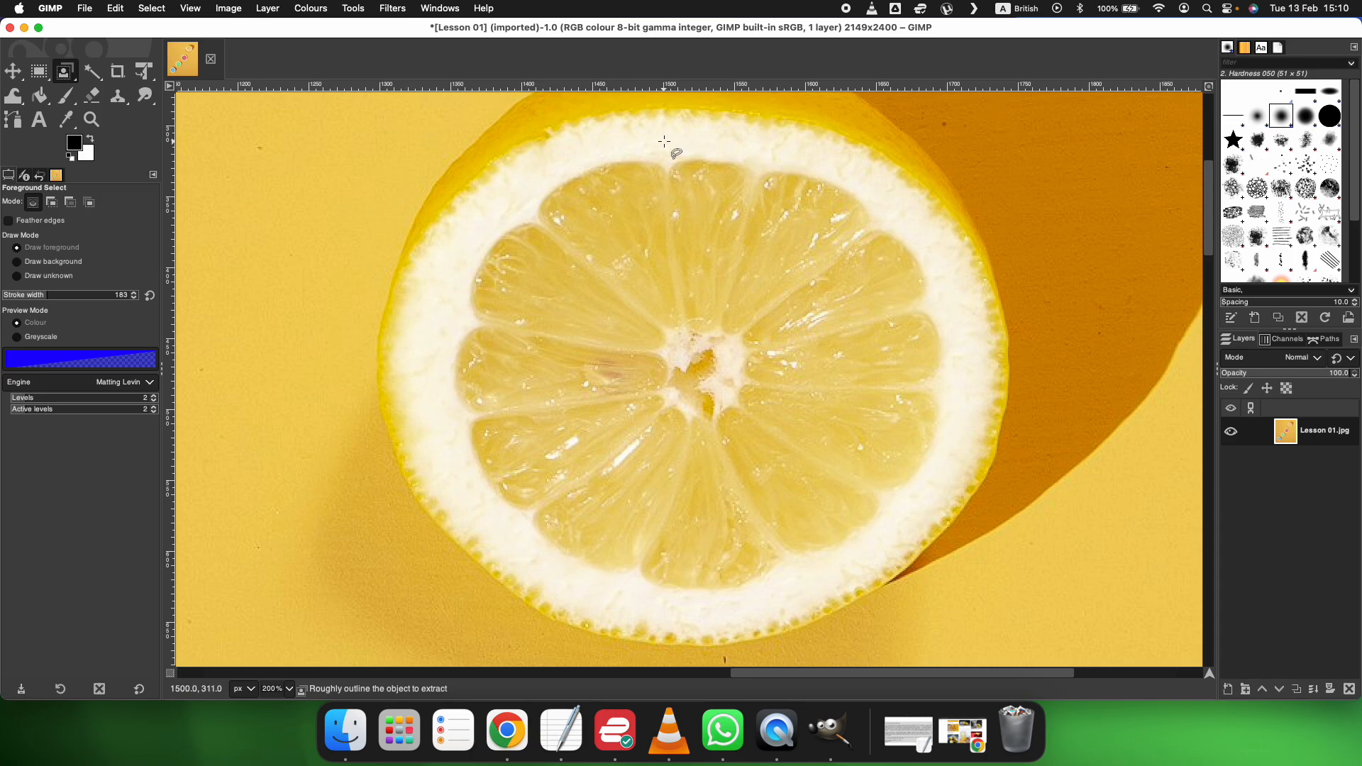
{"action": "mouse_move", "coordinate": [664, 141]}
{"action": "left_mouse_down"}
{"action": "mouse_move", "coordinate": [746, 141]}
{"action": "mouse_move", "coordinate": [850, 171]}
{"action": "mouse_move", "coordinate": [928, 242]}
{"action": "mouse_move", "coordinate": [957, 383]}
{"action": "mouse_move", "coordinate": [952, 460]}
{"action": "mouse_move", "coordinate": [874, 542]}
{"action": "mouse_move", "coordinate": [765, 597]}
{"action": "mouse_move", "coordinate": [618, 605]}
{"action": "mouse_move", "coordinate": [510, 546]}
{"action": "mouse_move", "coordinate": [472, 500]}
{"action": "mouse_move", "coordinate": [440, 413]}
{"action": "mouse_move", "coordinate": [441, 293]}
{"action": "mouse_move", "coordinate": [468, 242]}
{"action": "mouse_move", "coordinate": [542, 181]}
{"action": "mouse_move", "coordinate": [666, 140]}
{"action": "mouse_move", "coordinate": [790, 149]}
{"action": "mouse_move", "coordinate": [880, 179]}
{"action": "mouse_move", "coordinate": [937, 260]}
{"action": "mouse_move", "coordinate": [958, 361]}
{"action": "mouse_move", "coordinate": [950, 430]}
{"action": "mouse_move", "coordinate": [958, 397]}
{"action": "left_mouse_up"}
{"action": "key", "text": "Escape"}
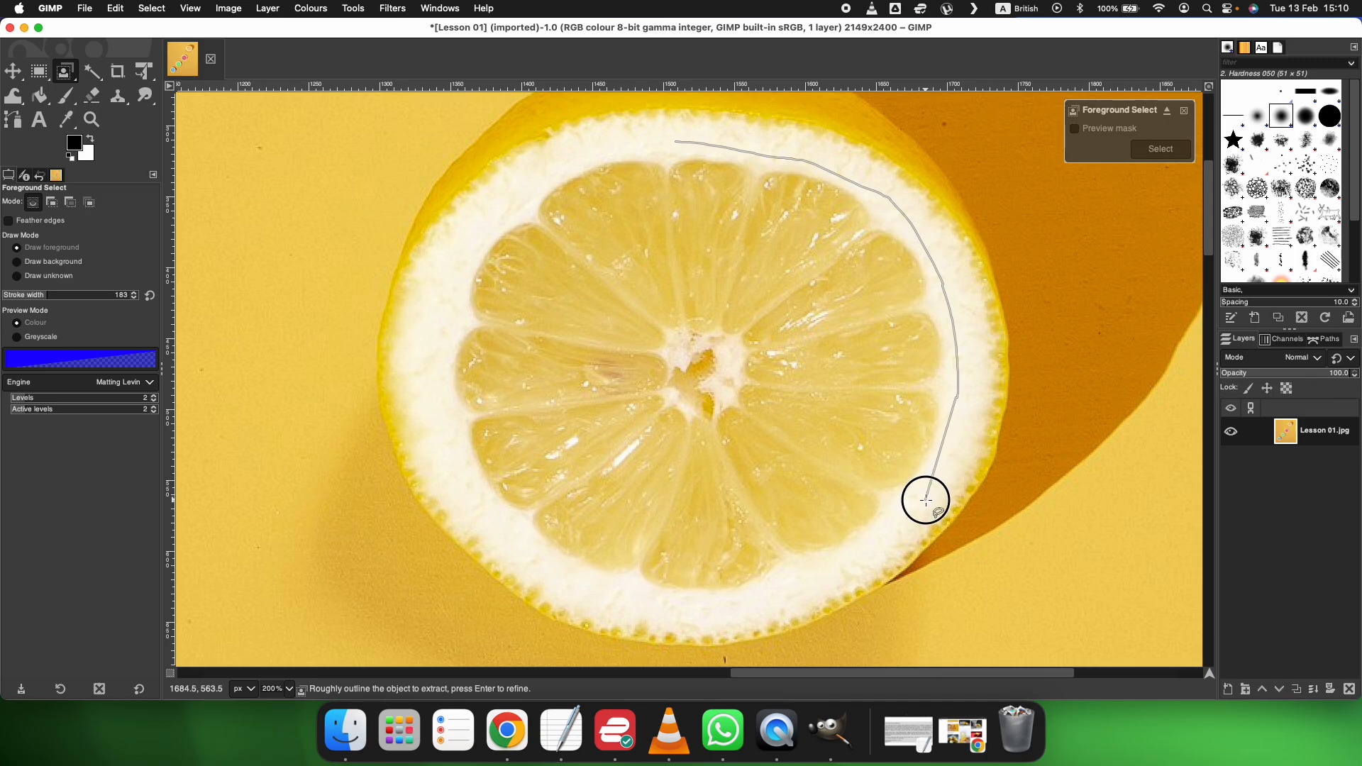
Step: Select the uppermost slice's flesh with Foreground Select by outlining it within the white pith and painting over it as foreground
{"action": "left_click", "coordinate": [926, 500]}
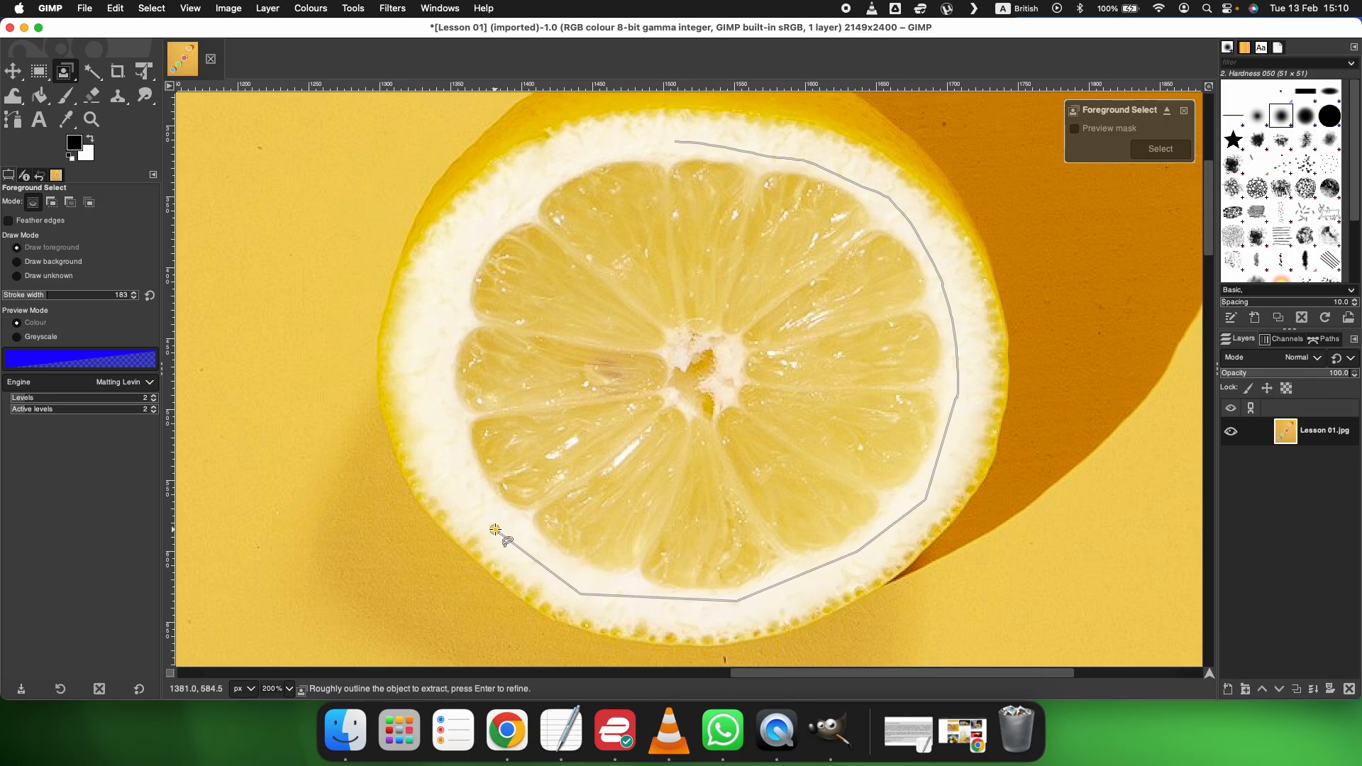
{"action": "left_click", "coordinate": [448, 292]}
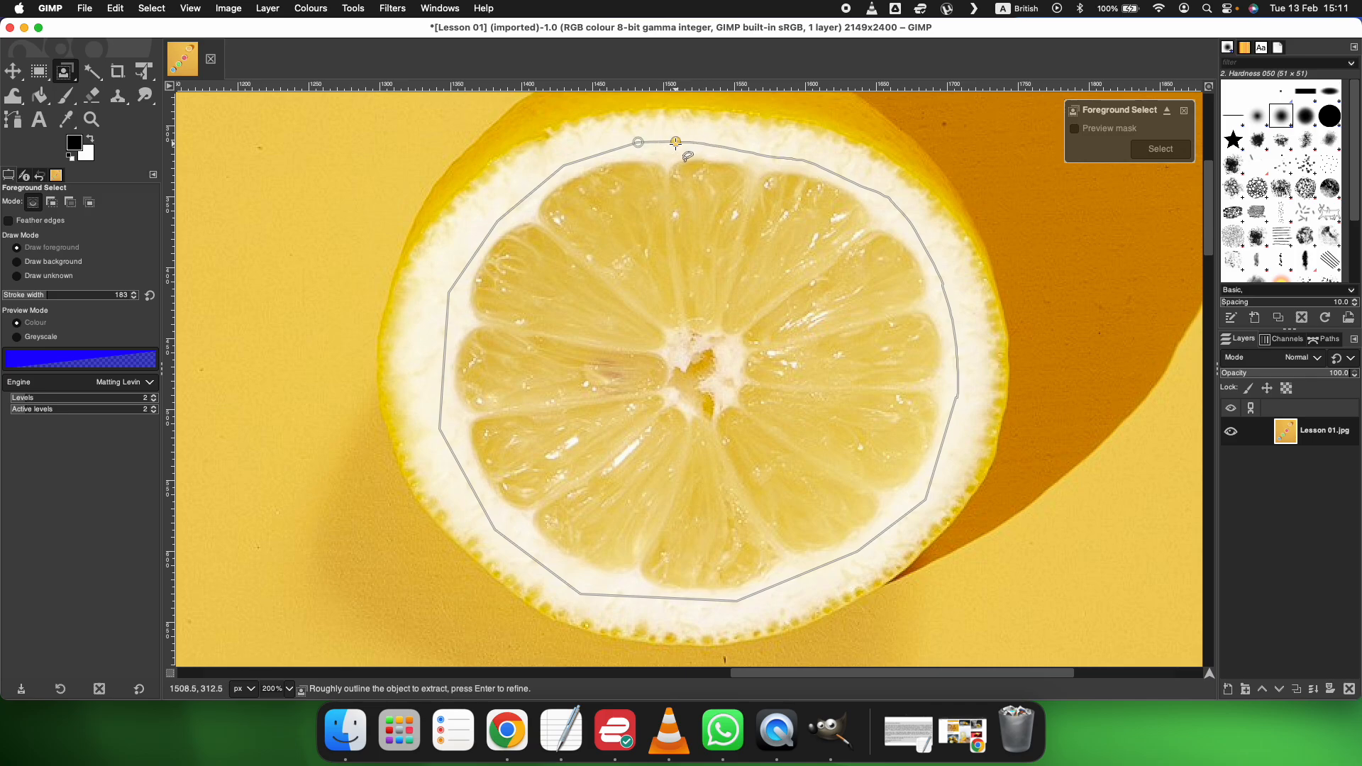
{"action": "left_click", "coordinate": [676, 141]}
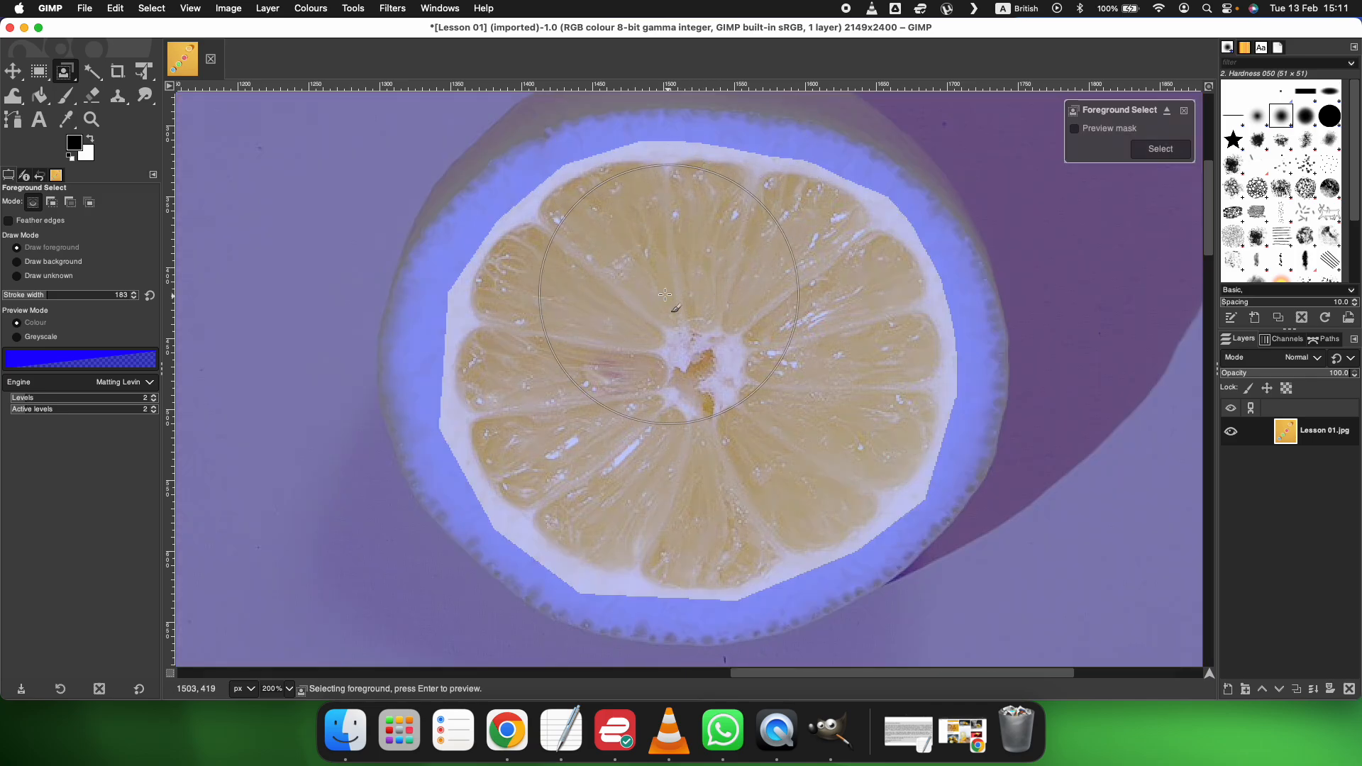
{"action": "mouse_move", "coordinate": [647, 301]}
{"action": "left_mouse_down"}
{"action": "mouse_move", "coordinate": [769, 313]}
{"action": "mouse_move", "coordinate": [806, 364]}
{"action": "mouse_move", "coordinate": [809, 400]}
{"action": "mouse_move", "coordinate": [699, 461]}
{"action": "mouse_move", "coordinate": [647, 446]}
{"action": "mouse_move", "coordinate": [599, 366]}
{"action": "mouse_move", "coordinate": [693, 334]}
{"action": "left_mouse_up"}
{"action": "left_click", "coordinate": [1160, 149]}
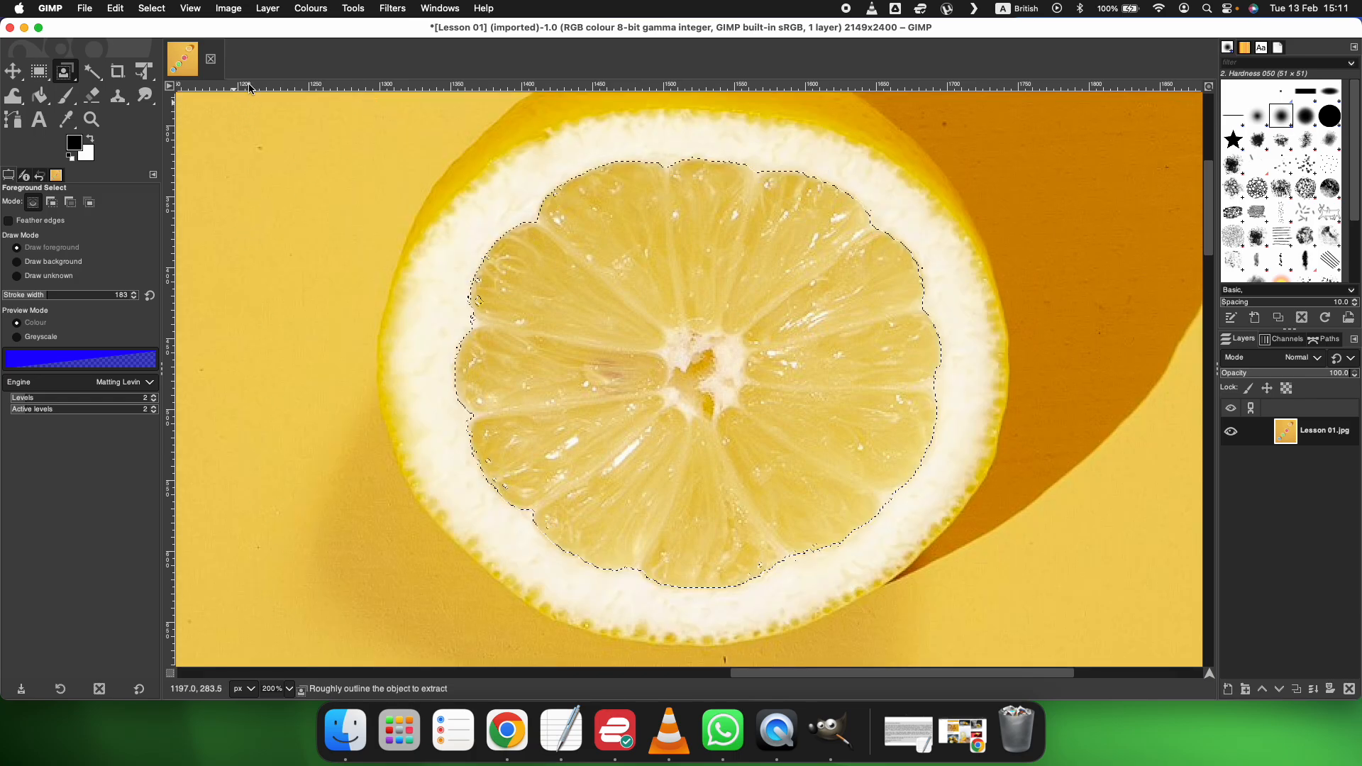
Step: Recolour the uppermost slice's selected flesh orange using Hue-Saturation with hue -21.8, and clear the selection
{"action": "left_click", "coordinate": [310, 8]}
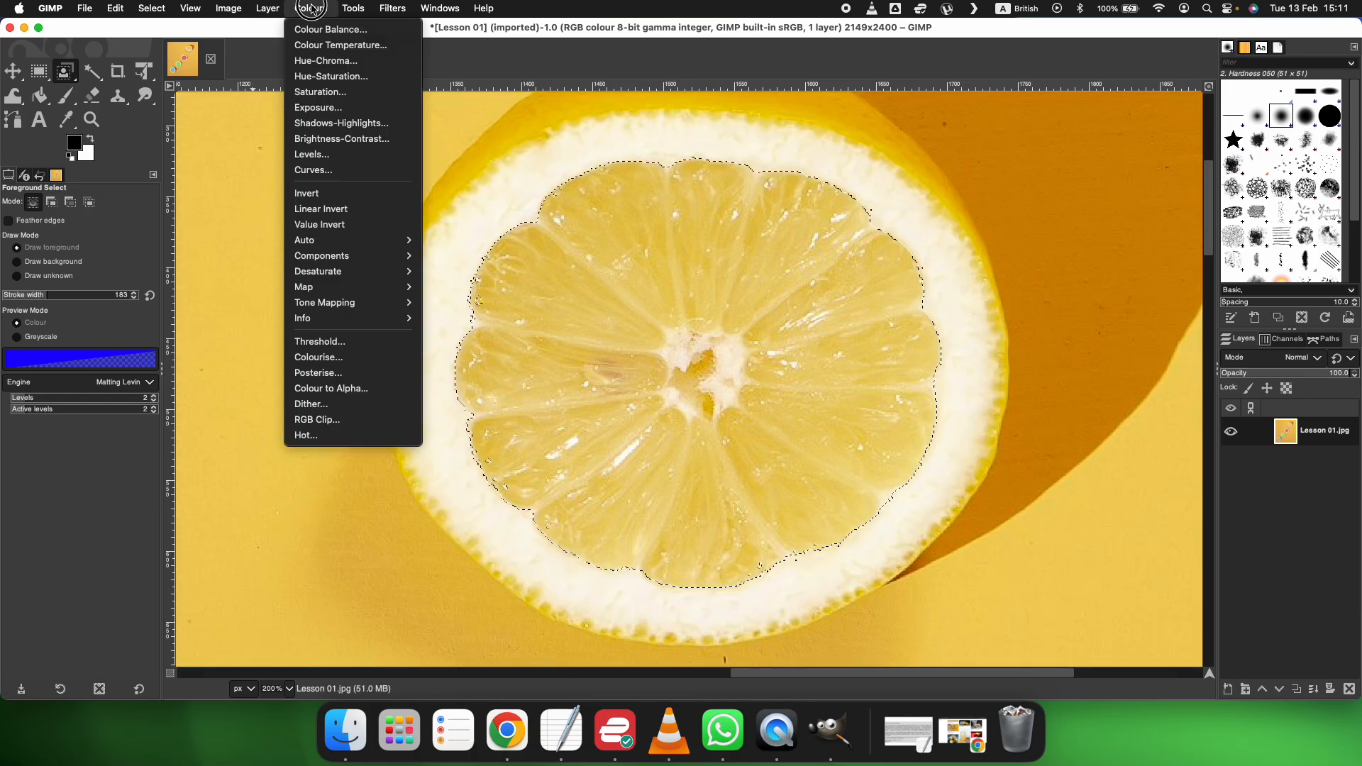
{"action": "left_click", "coordinate": [312, 76]}
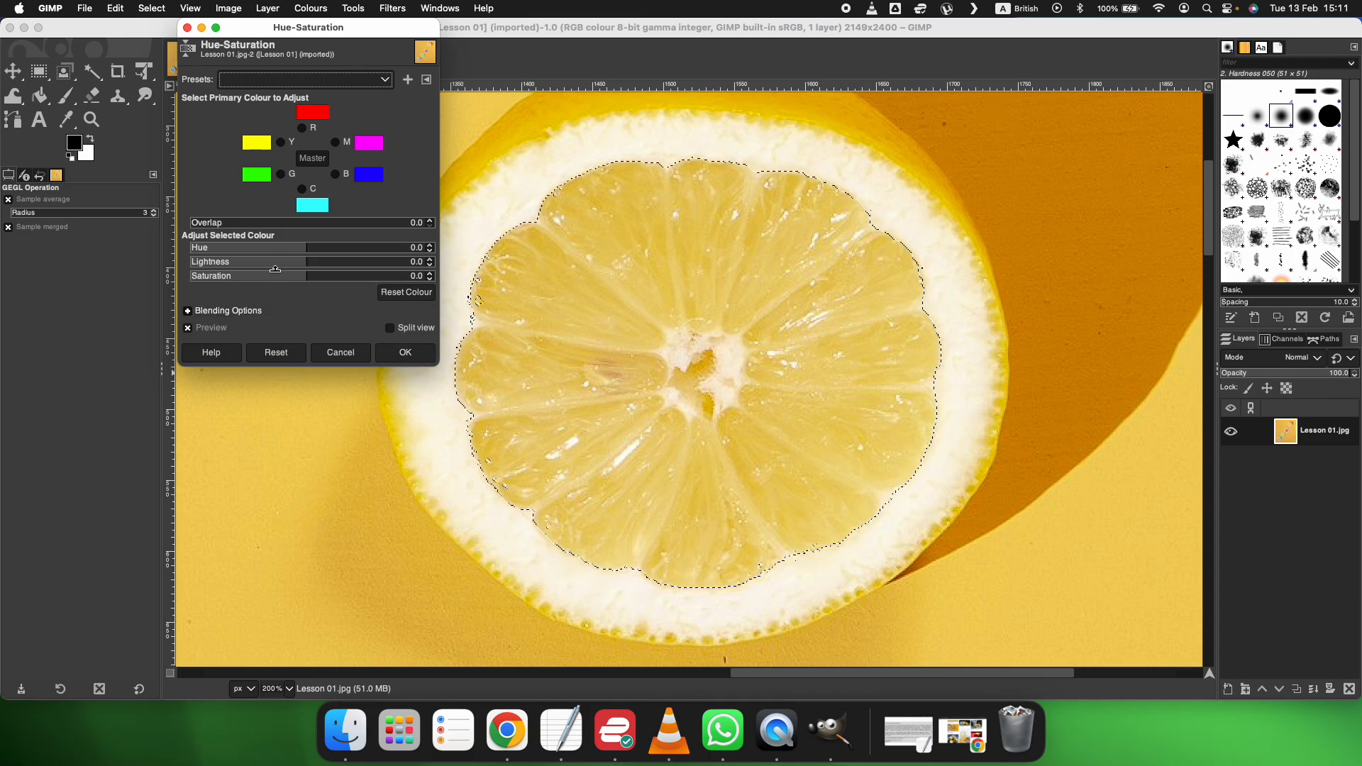
{"action": "left_click_drag", "start_coordinate": [277, 248], "coordinate": [199, 247]}
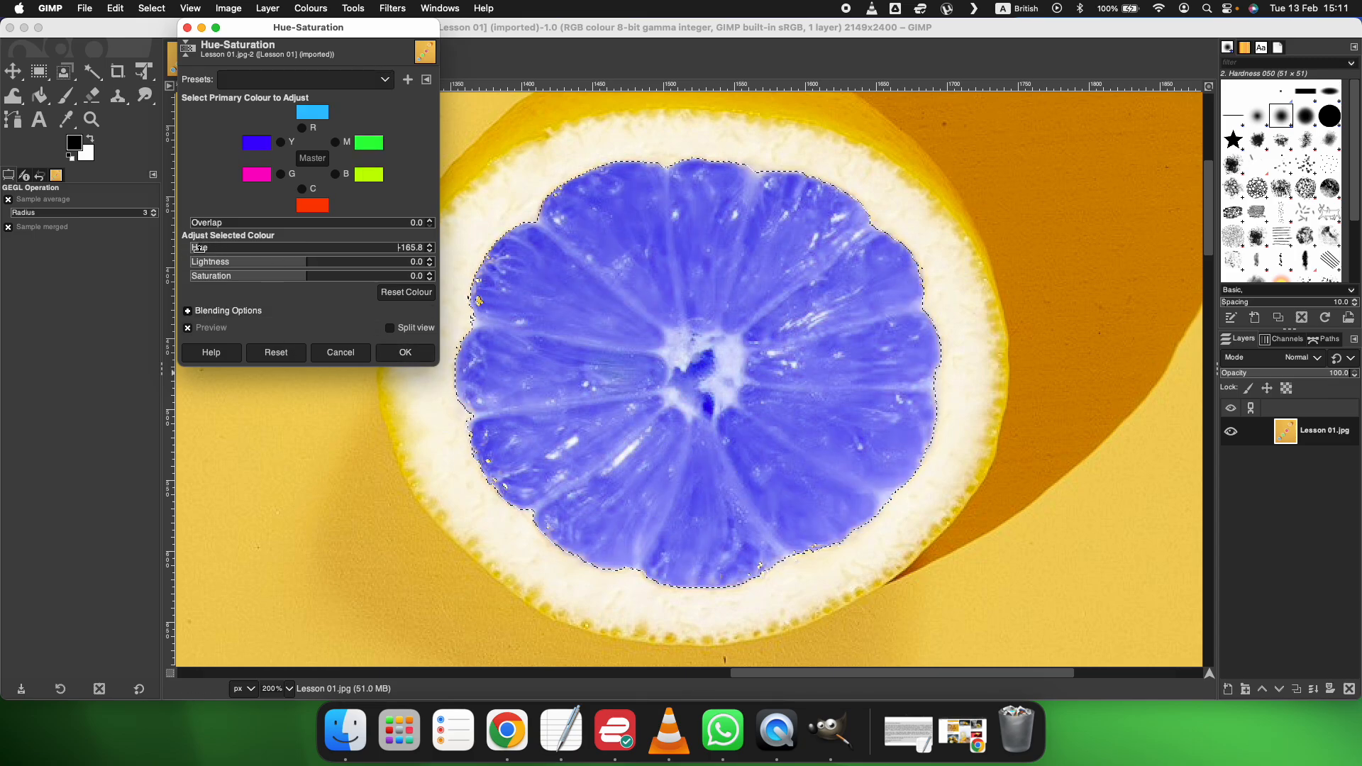
{"action": "left_click", "coordinate": [287, 688]}
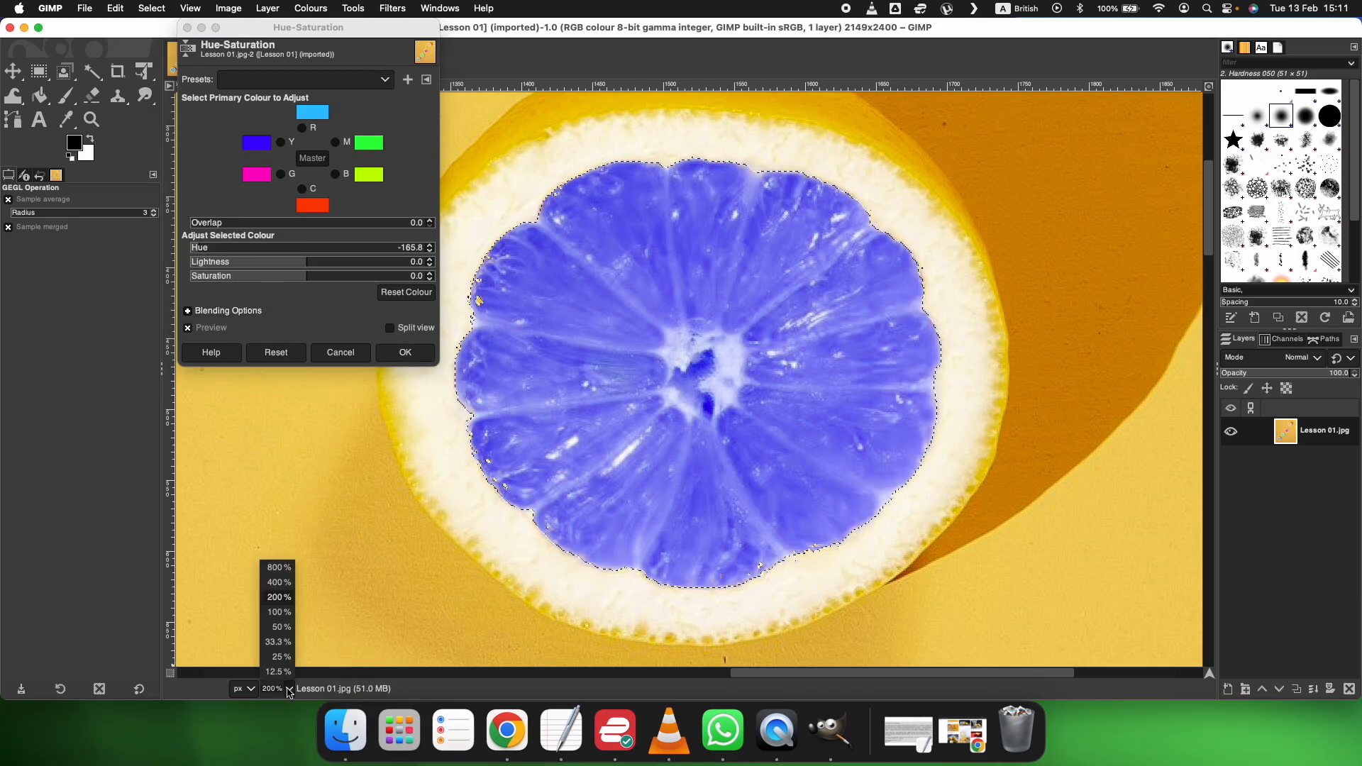
{"action": "left_click", "coordinate": [278, 642]}
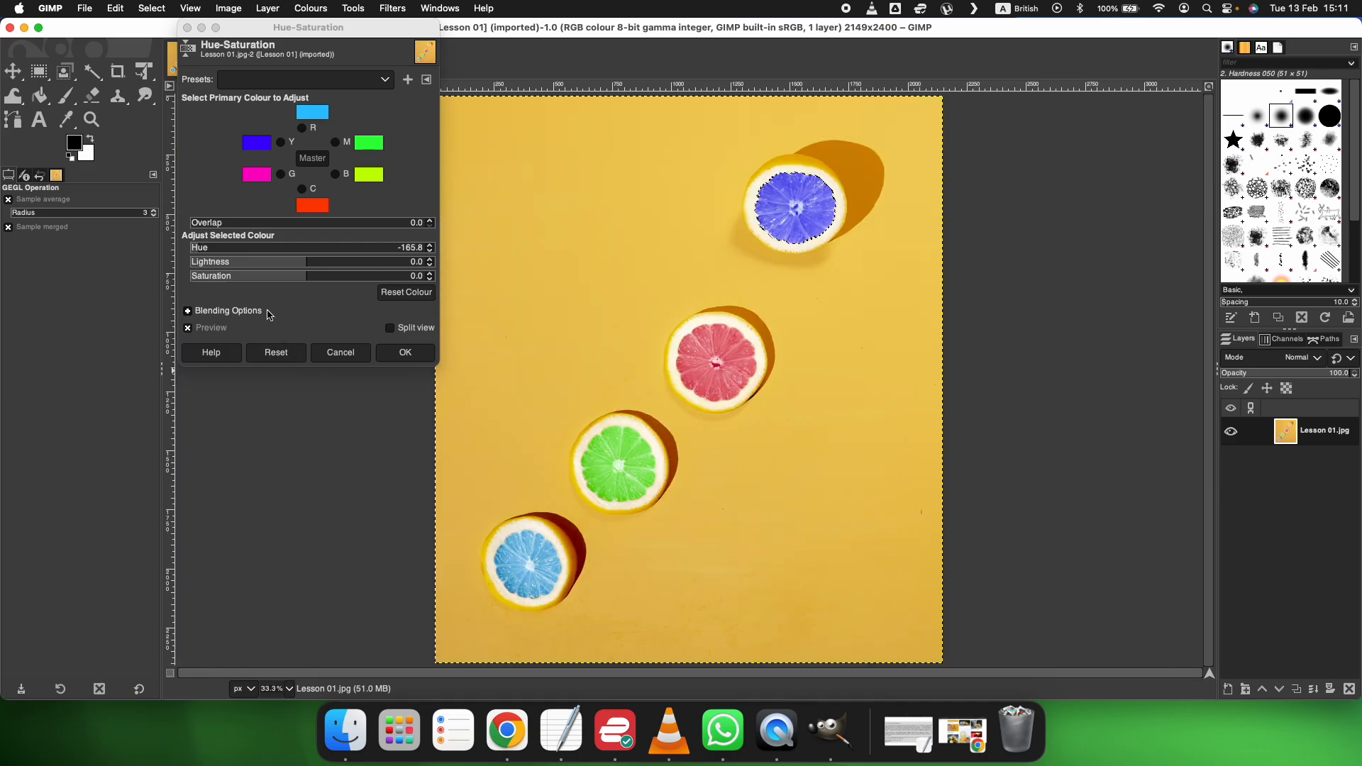
{"action": "left_click_drag", "start_coordinate": [202, 246], "coordinate": [294, 258]}
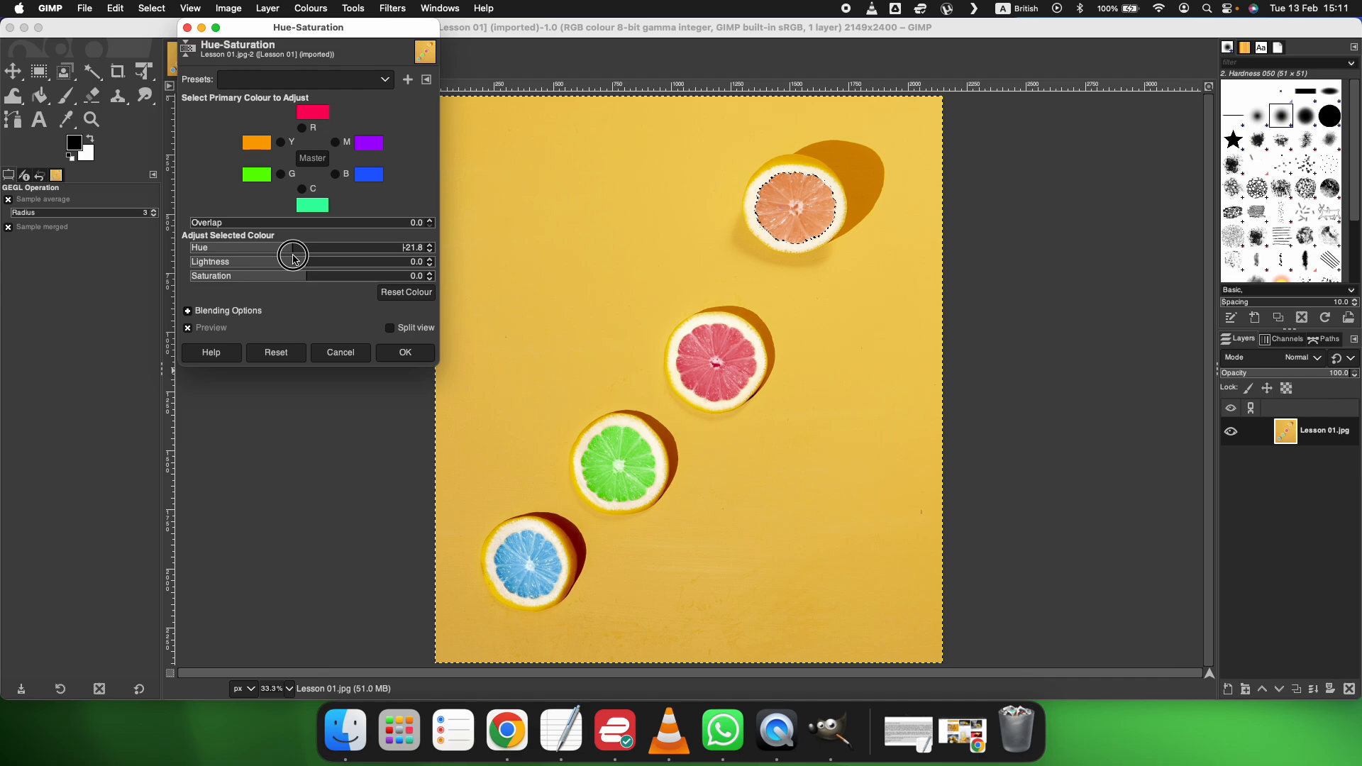
{"action": "left_click", "coordinate": [404, 353]}
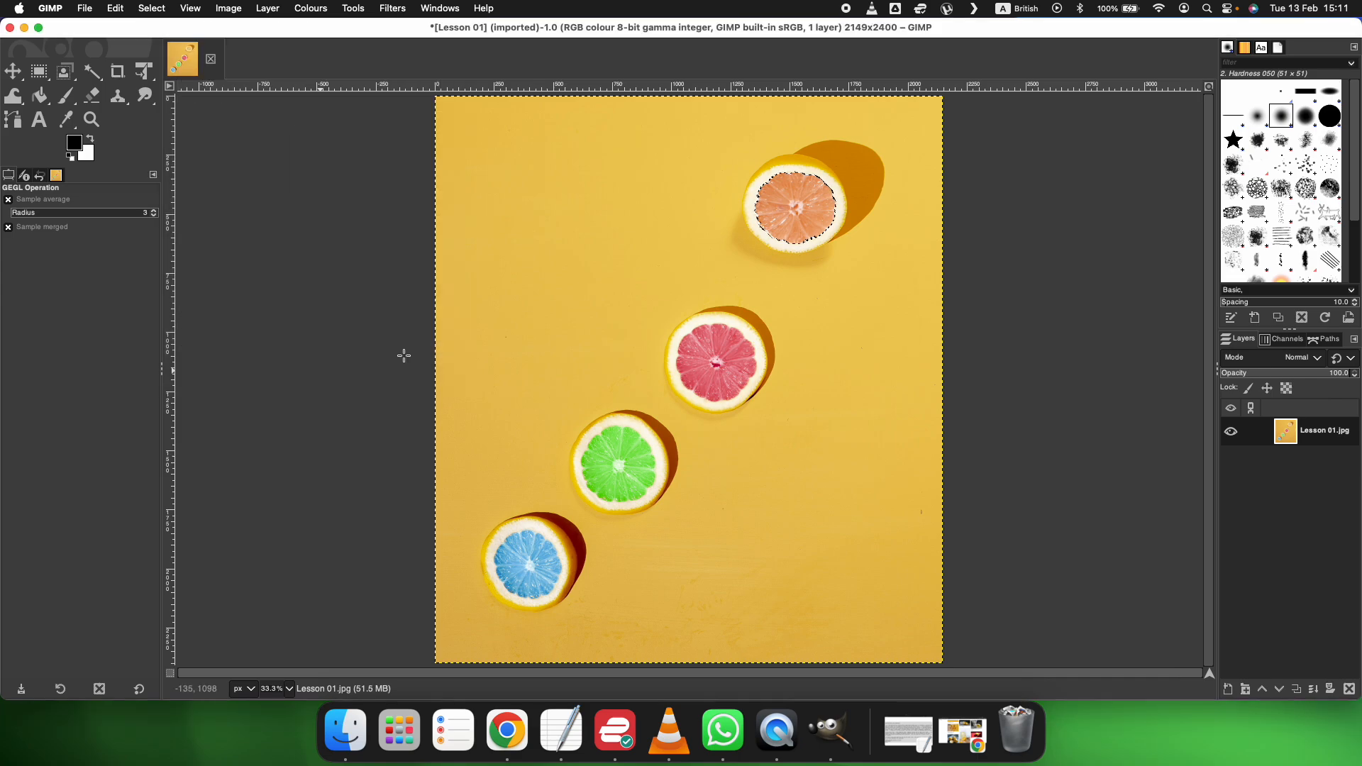
{"action": "left_click", "coordinate": [568, 317]}
{"action": "left_click", "coordinate": [338, 353]}
{"action": "left_click", "coordinate": [151, 8]}
{"action": "left_click", "coordinate": [157, 46]}
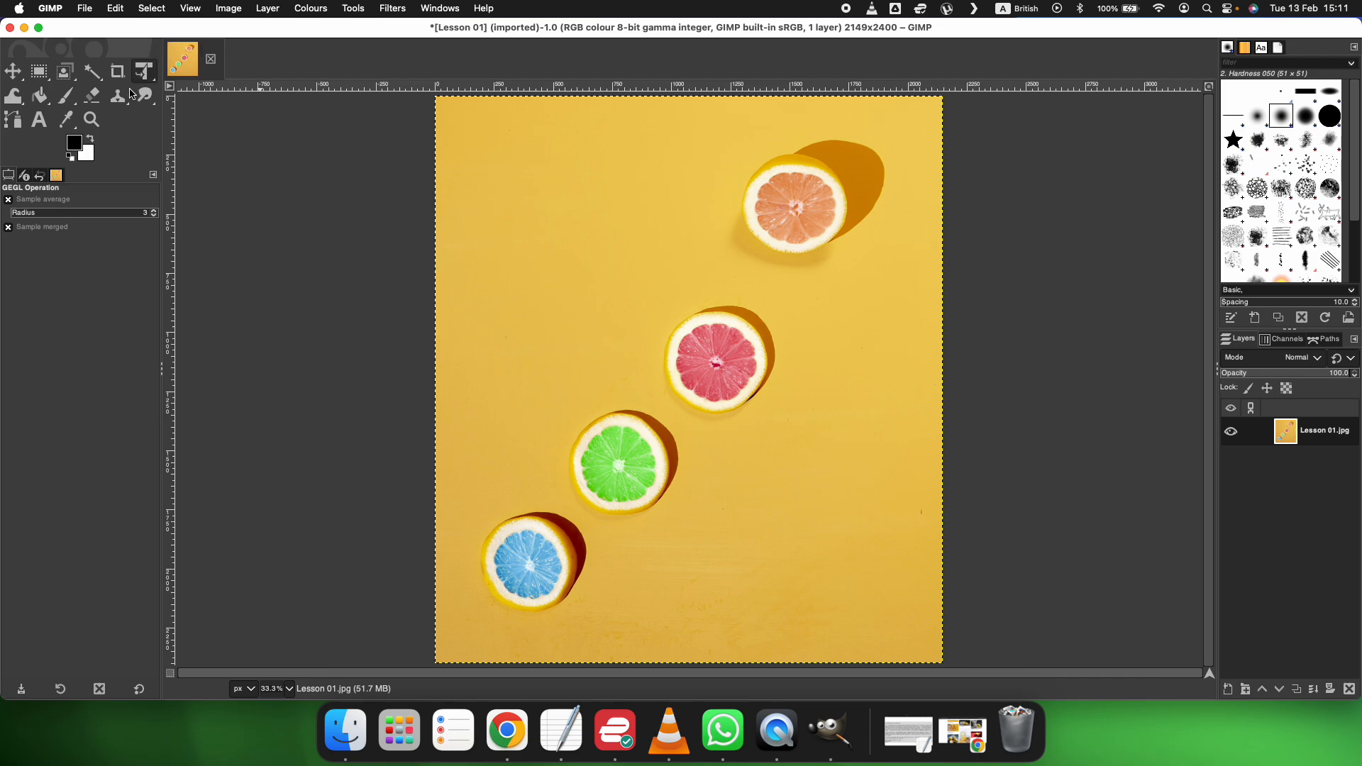
Step: Try to recolour the yellow background green by fuzzy-selecting it at threshold 100 and applying Hue-Saturation with hue 82.9
{"action": "left_click", "coordinate": [96, 76]}
{"action": "left_click", "coordinate": [501, 206]}
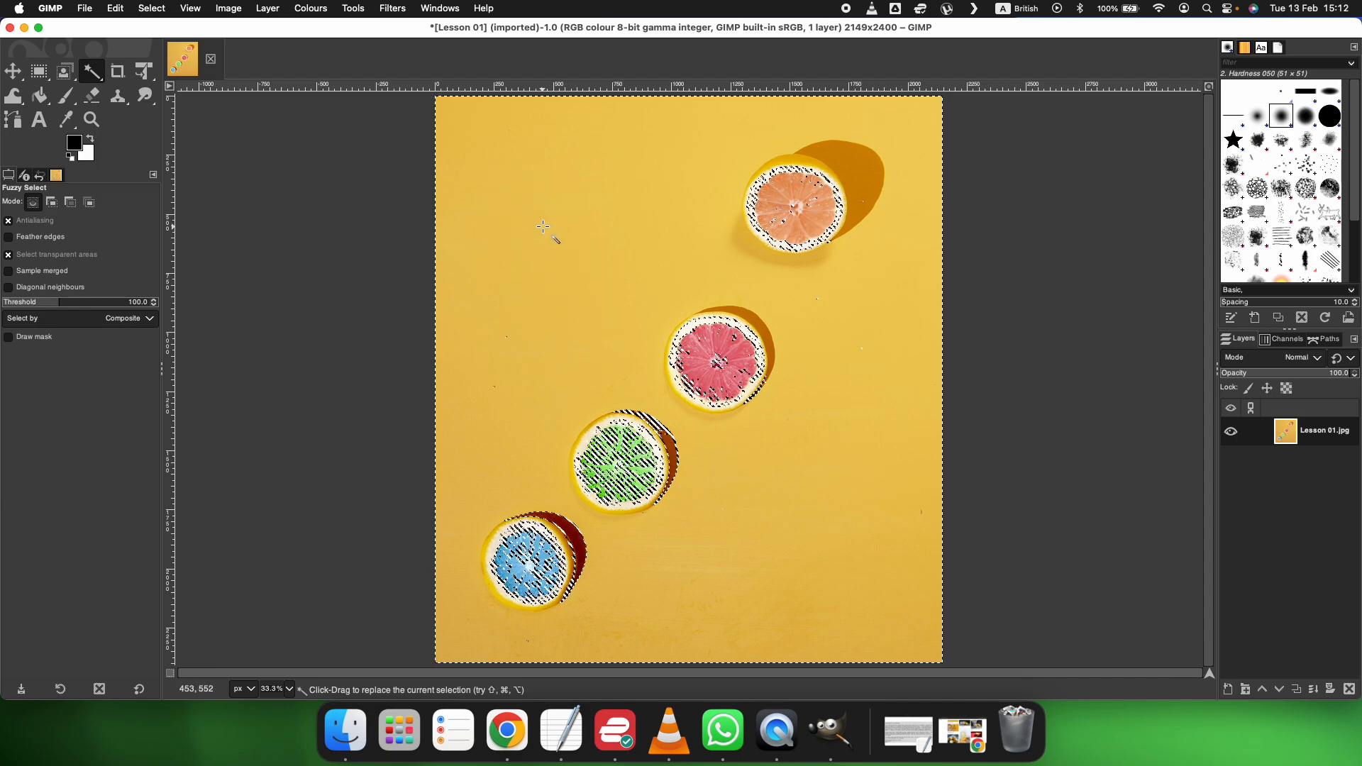
{"action": "left_click", "coordinate": [311, 8]}
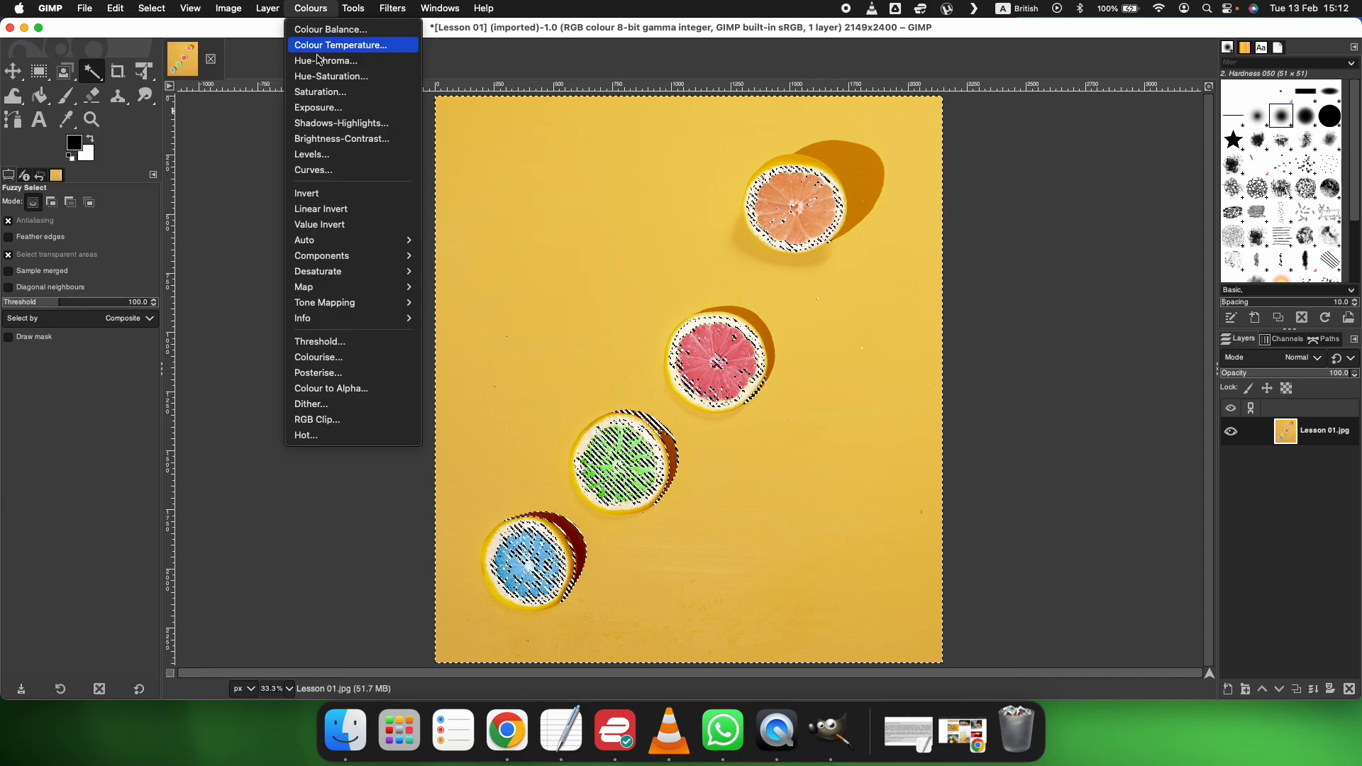
{"action": "left_click", "coordinate": [327, 76]}
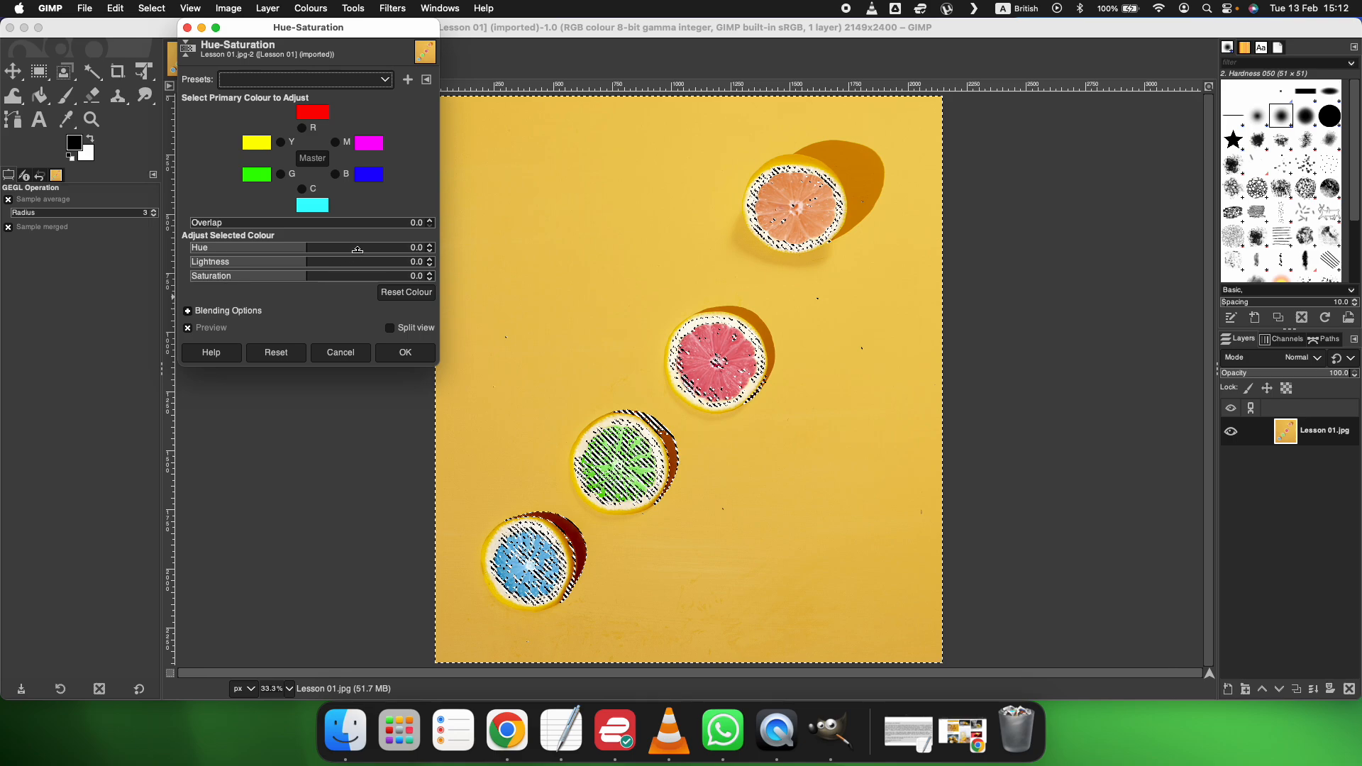
{"action": "left_click", "coordinate": [358, 249]}
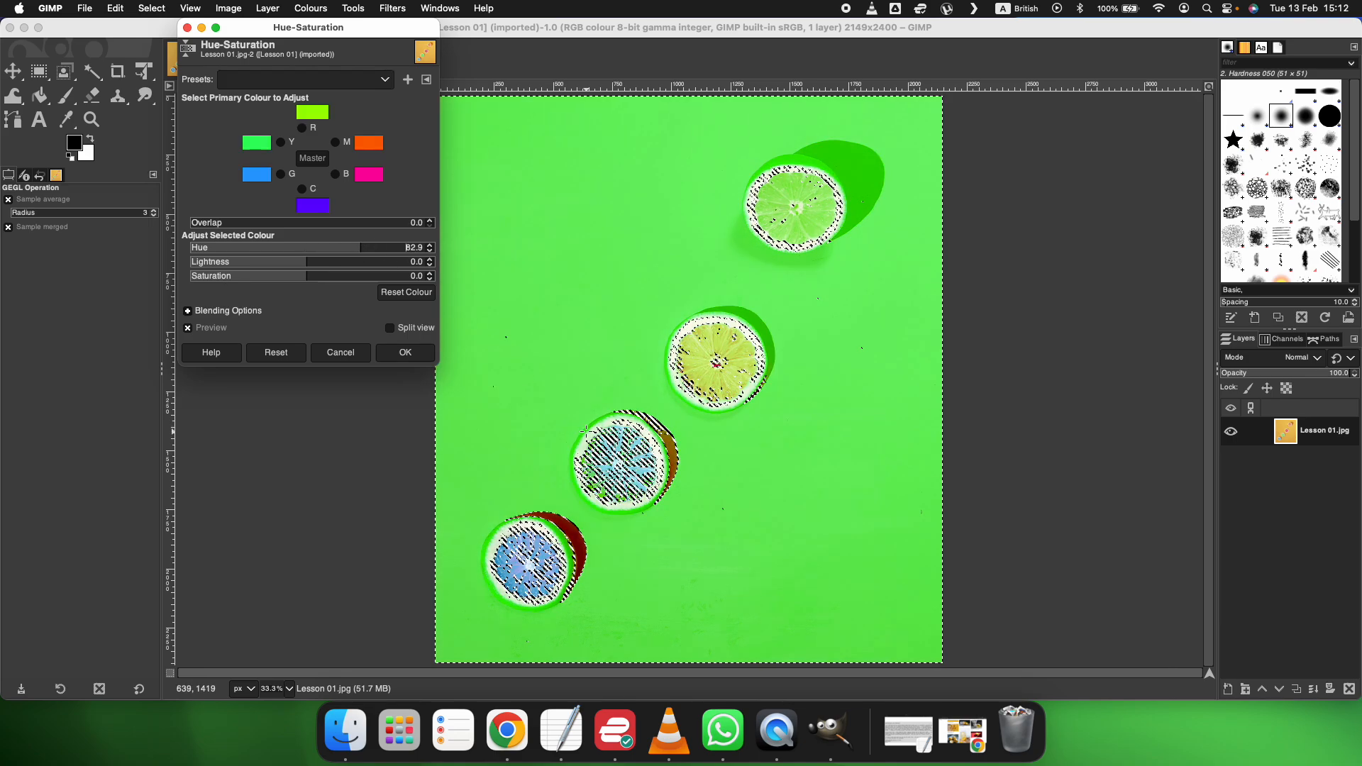
{"action": "left_click", "coordinate": [345, 352]}
{"action": "left_click", "coordinate": [583, 410]}
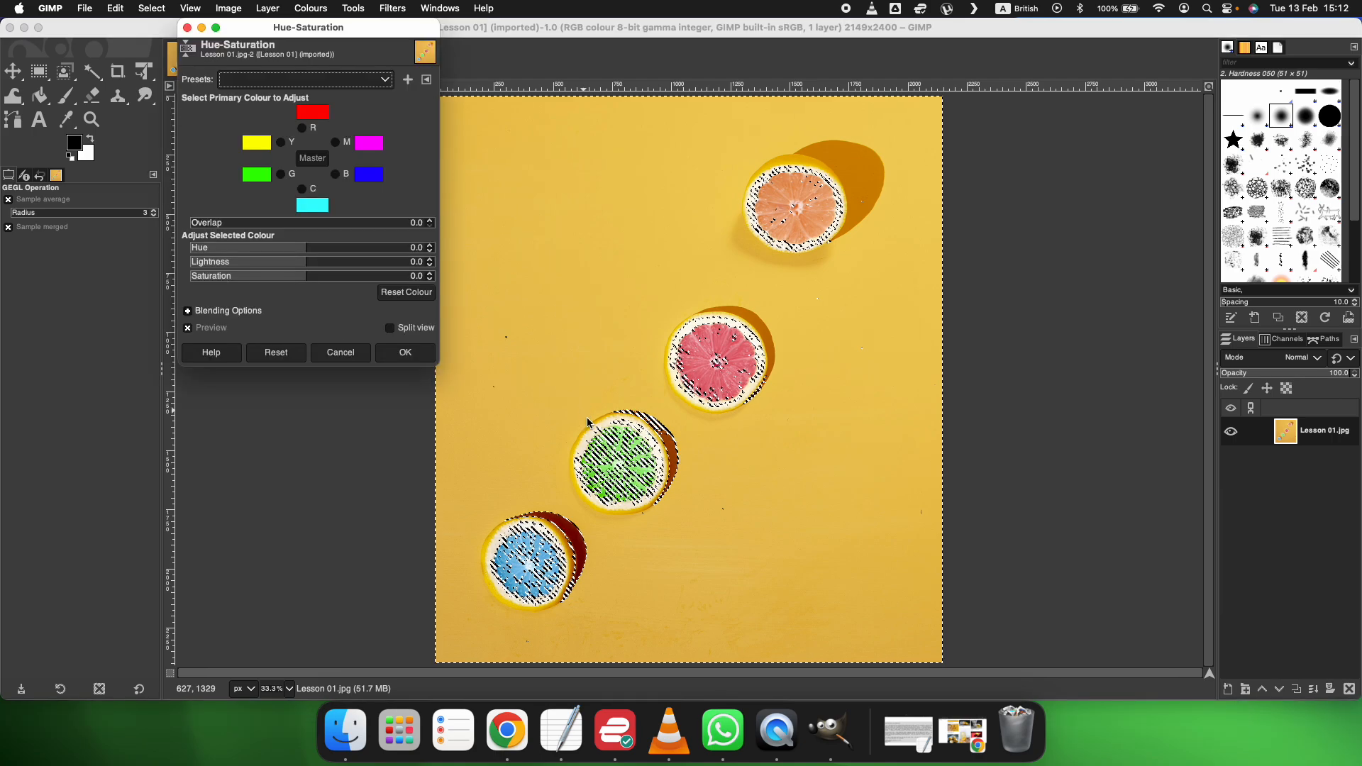
{"action": "left_click", "coordinate": [367, 353]}
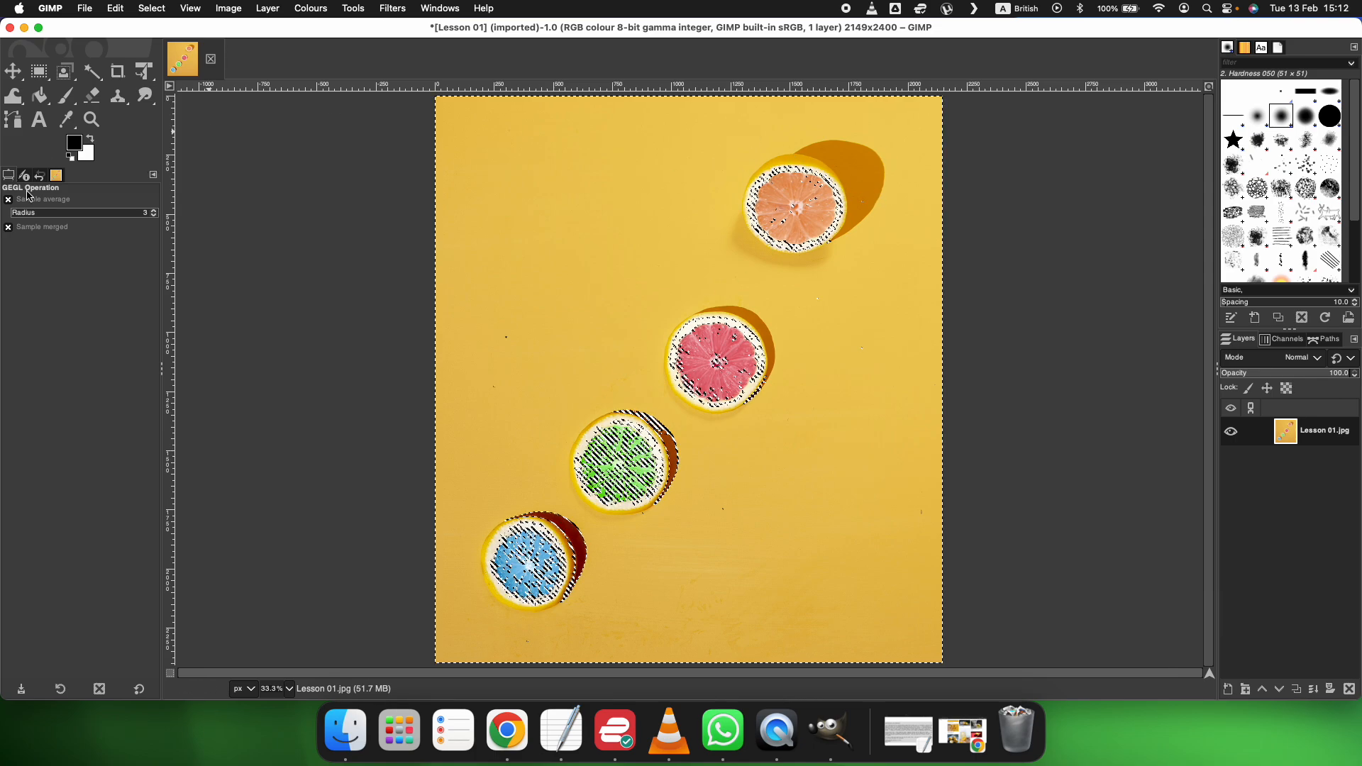
Step: Set the Fuzzy Select threshold to 0 and select from the plain yellow background above the slices
{"action": "left_click", "coordinate": [88, 68]}
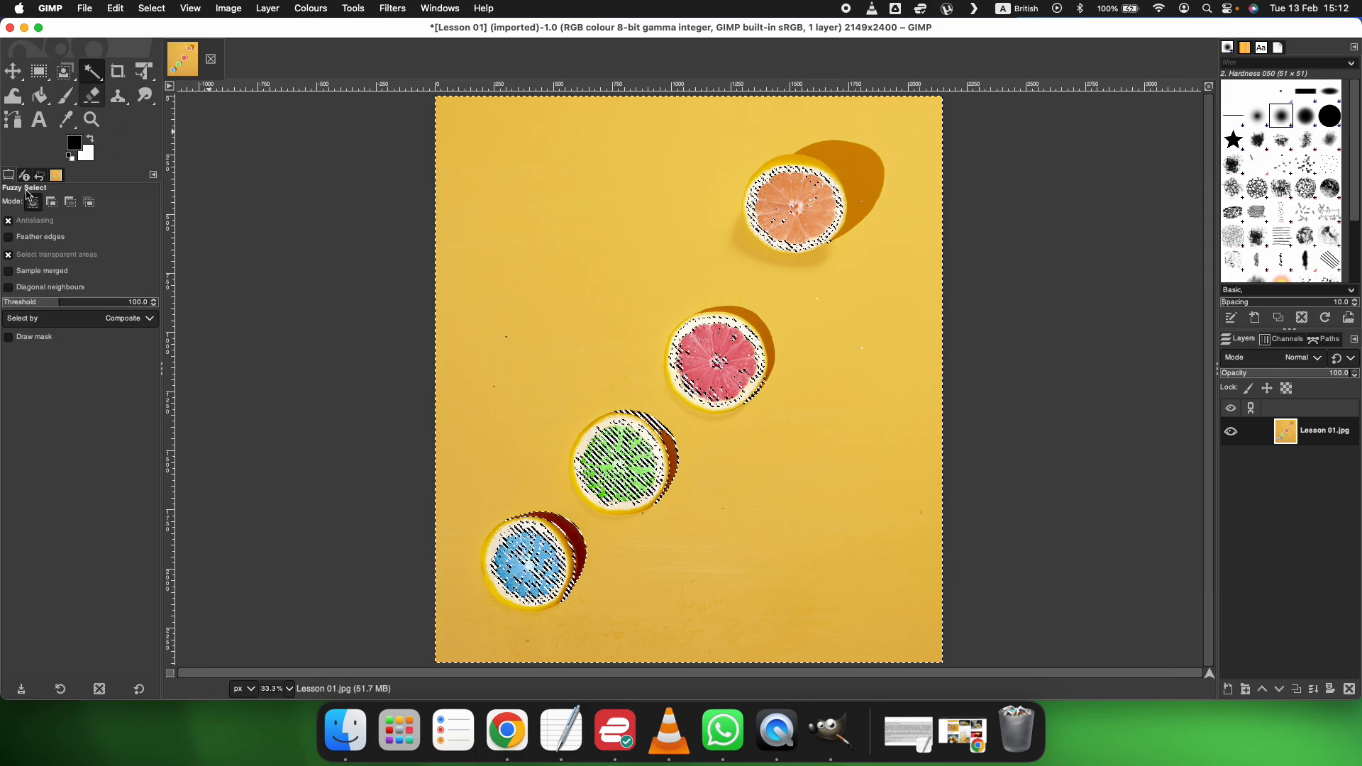
{"action": "left_click_drag", "start_coordinate": [55, 302], "coordinate": [2, 301]}
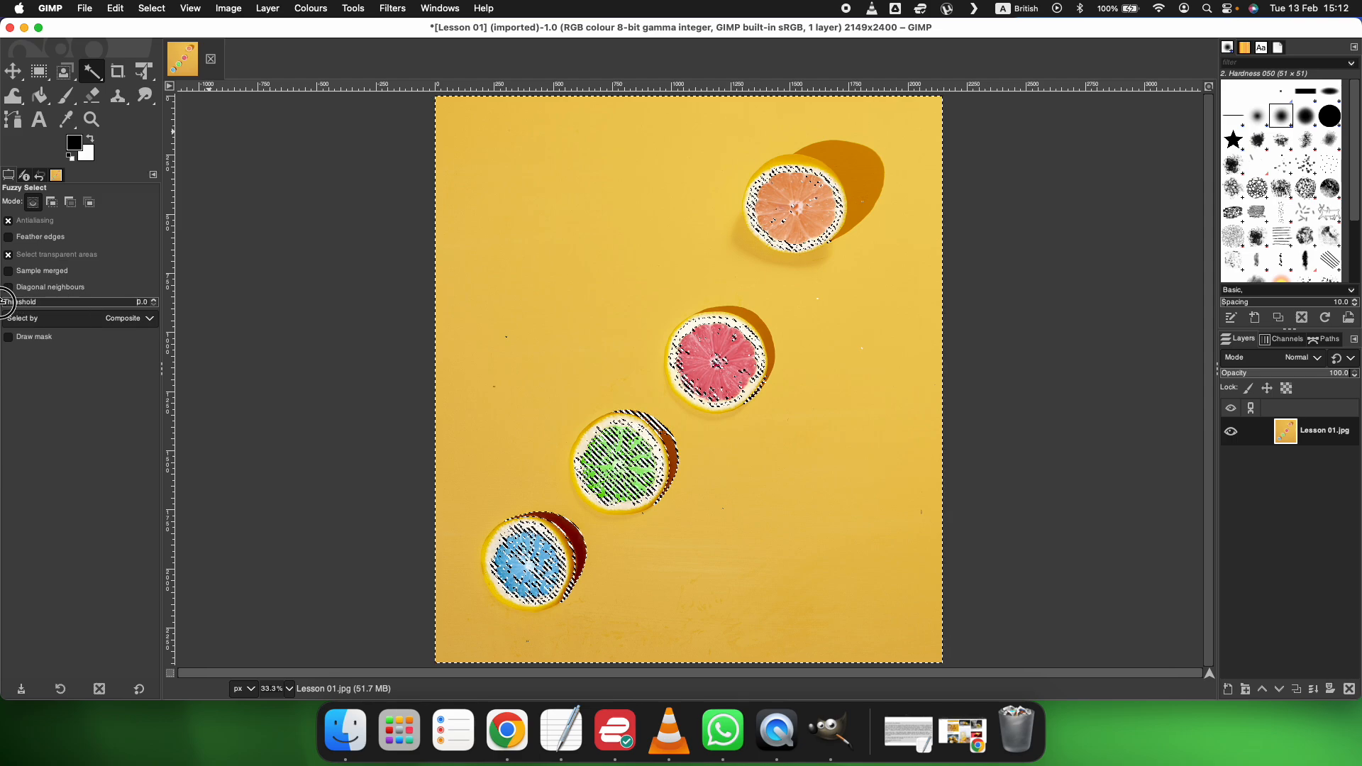
{"action": "left_click", "coordinate": [549, 197]}
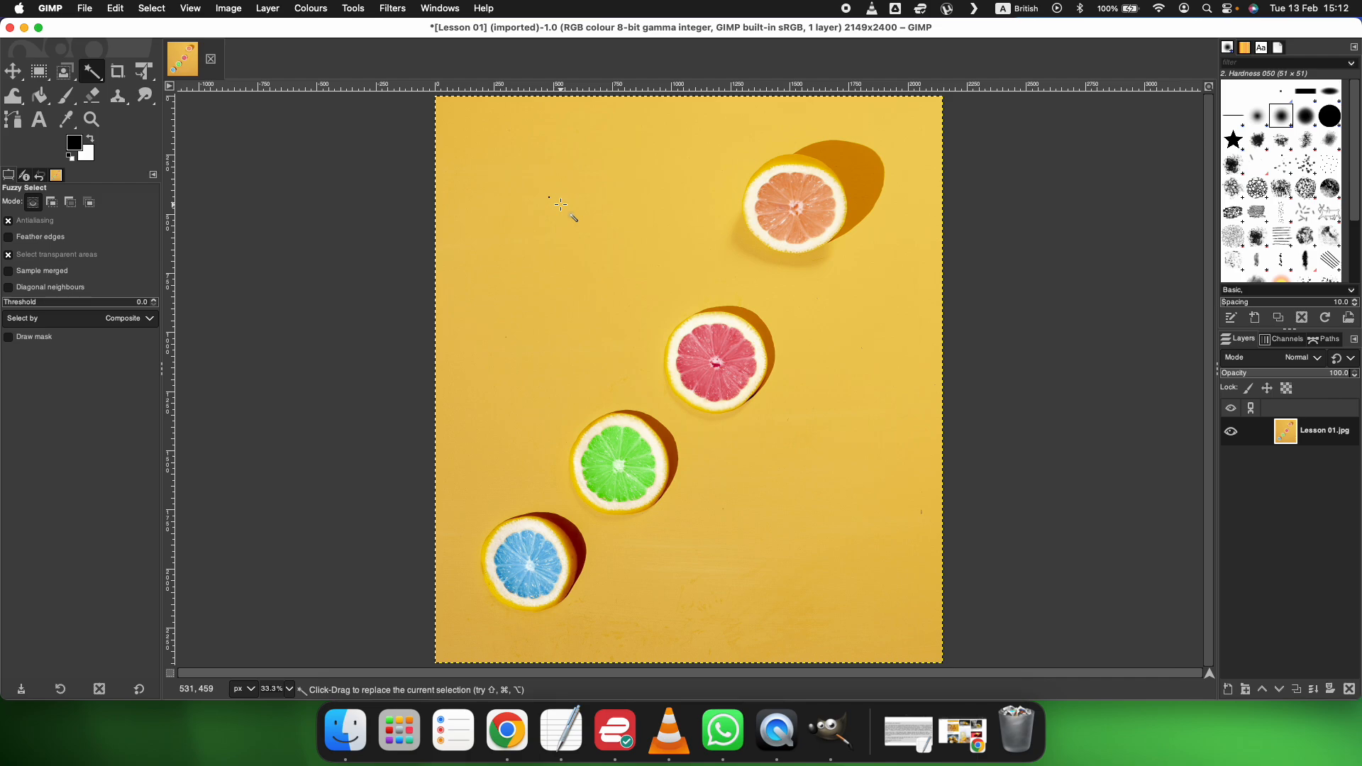
Step: Examine how much of the background the current selection covers at 800% zoom, and return the view to 50%
{"action": "left_click", "coordinate": [288, 689]}
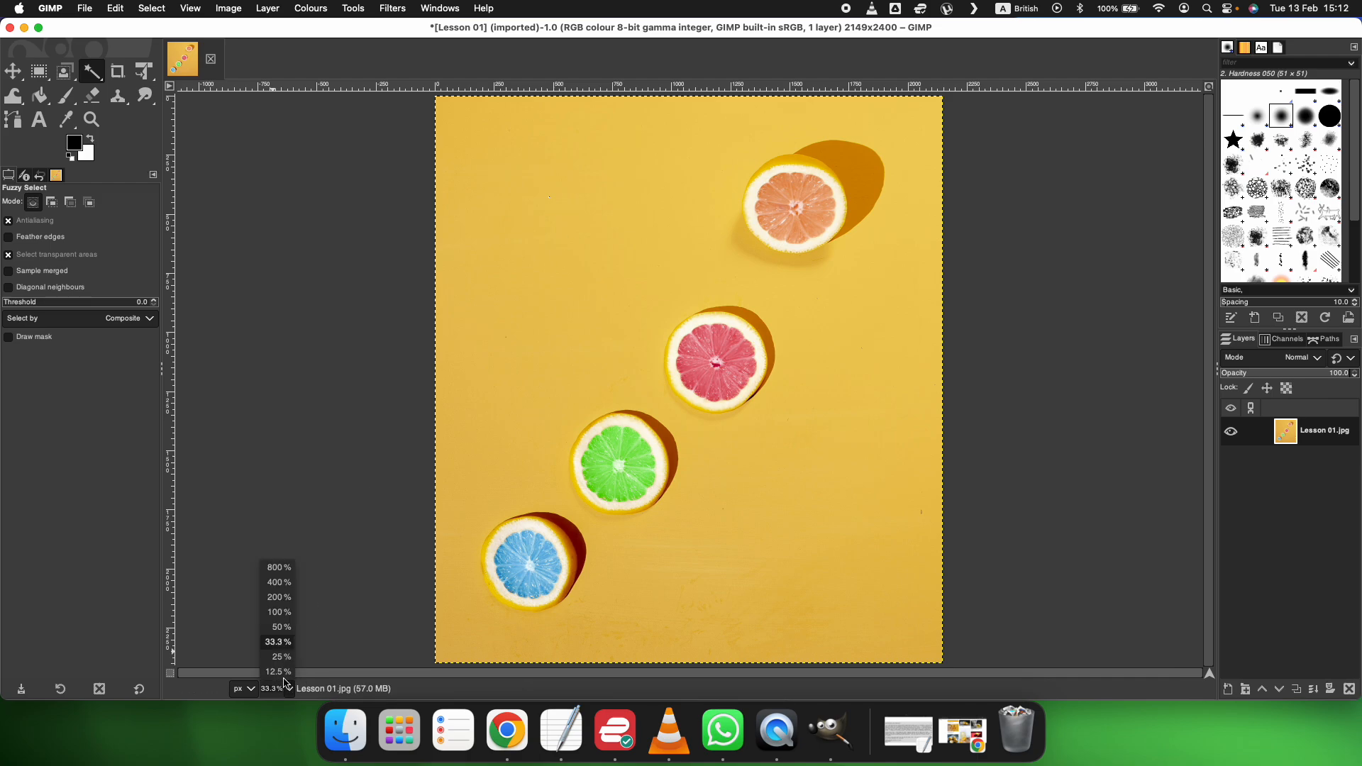
{"action": "left_click", "coordinate": [282, 573]}
{"action": "scroll", "coordinate": [565, 395], "scroll_direction": "up", "scroll_amount": 15}
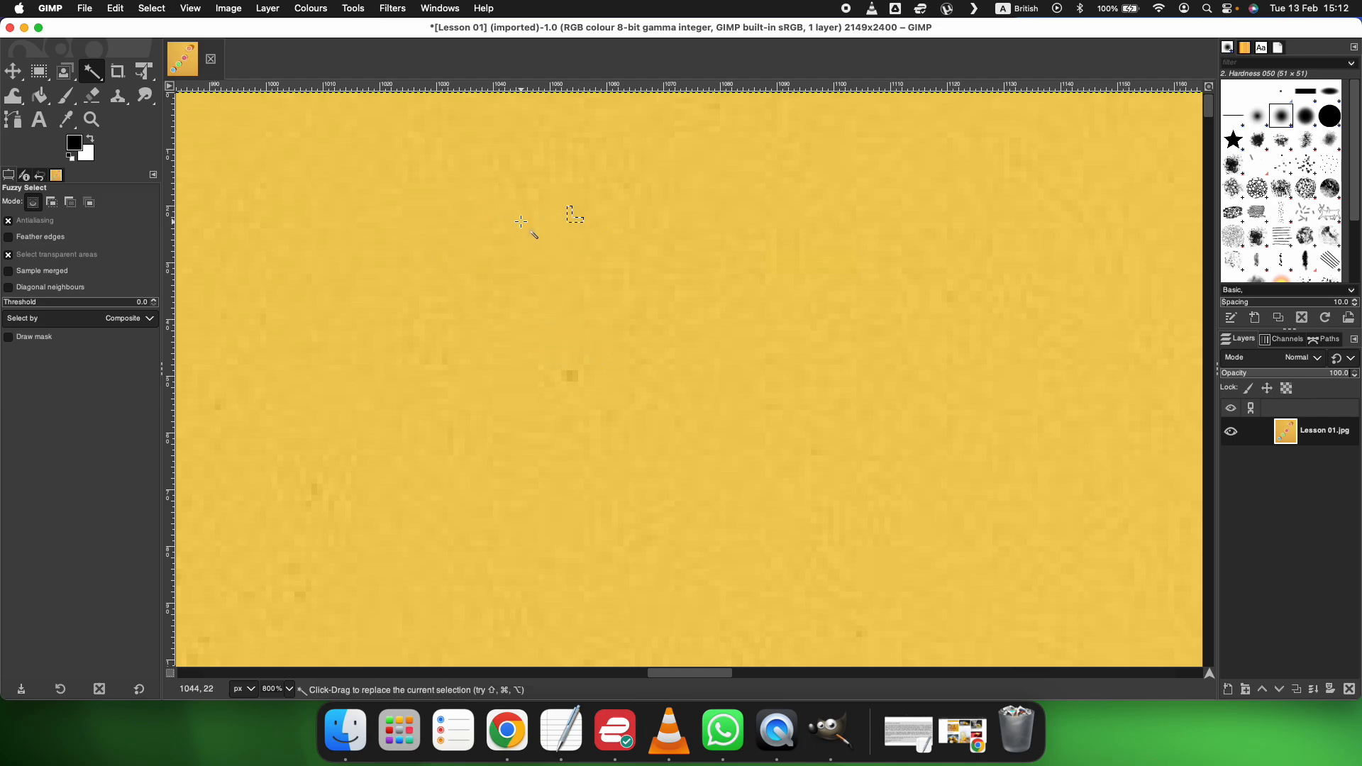
{"action": "left_click", "coordinate": [288, 689]}
{"action": "left_click", "coordinate": [273, 614]}
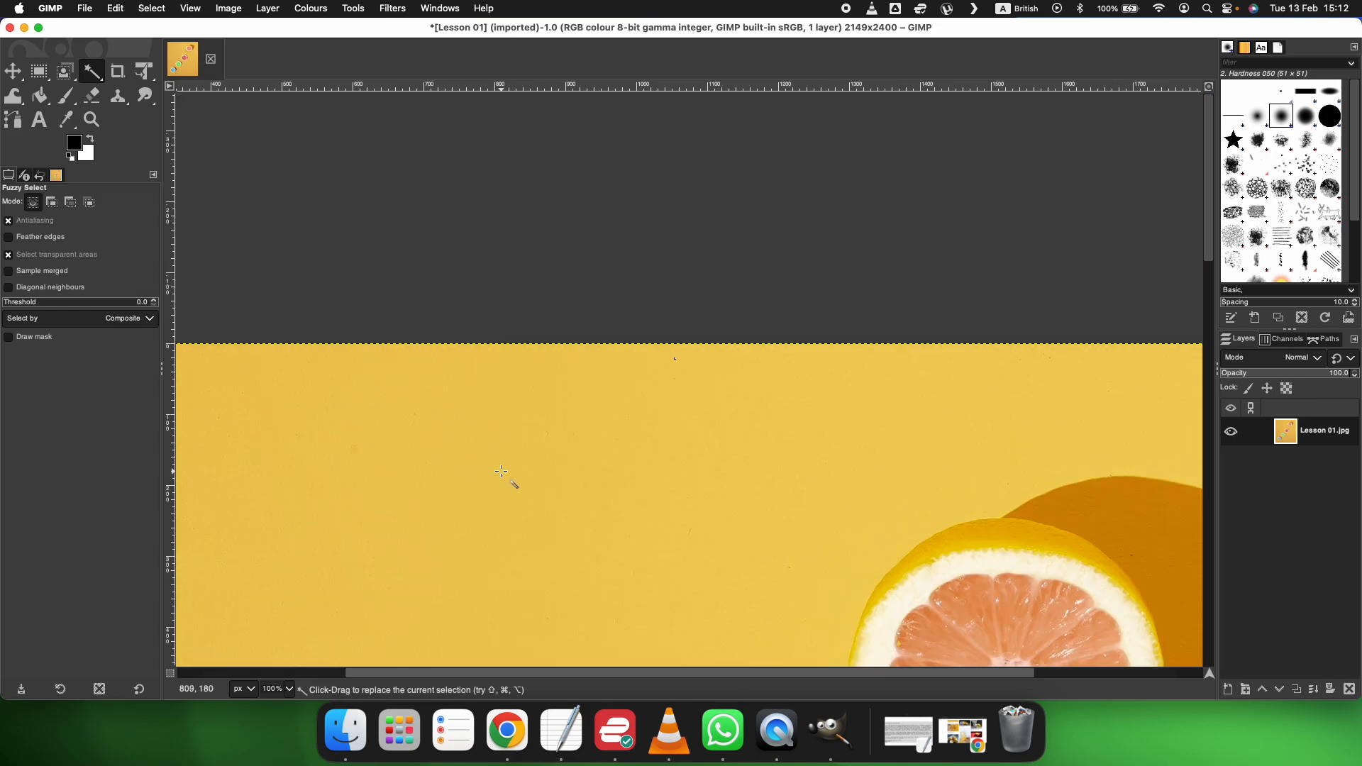
{"action": "scroll", "coordinate": [502, 471], "scroll_direction": "down", "scroll_amount": 10}
{"action": "scroll", "coordinate": [501, 471], "scroll_direction": "left", "scroll_amount": 5}
{"action": "left_click", "coordinate": [288, 689]}
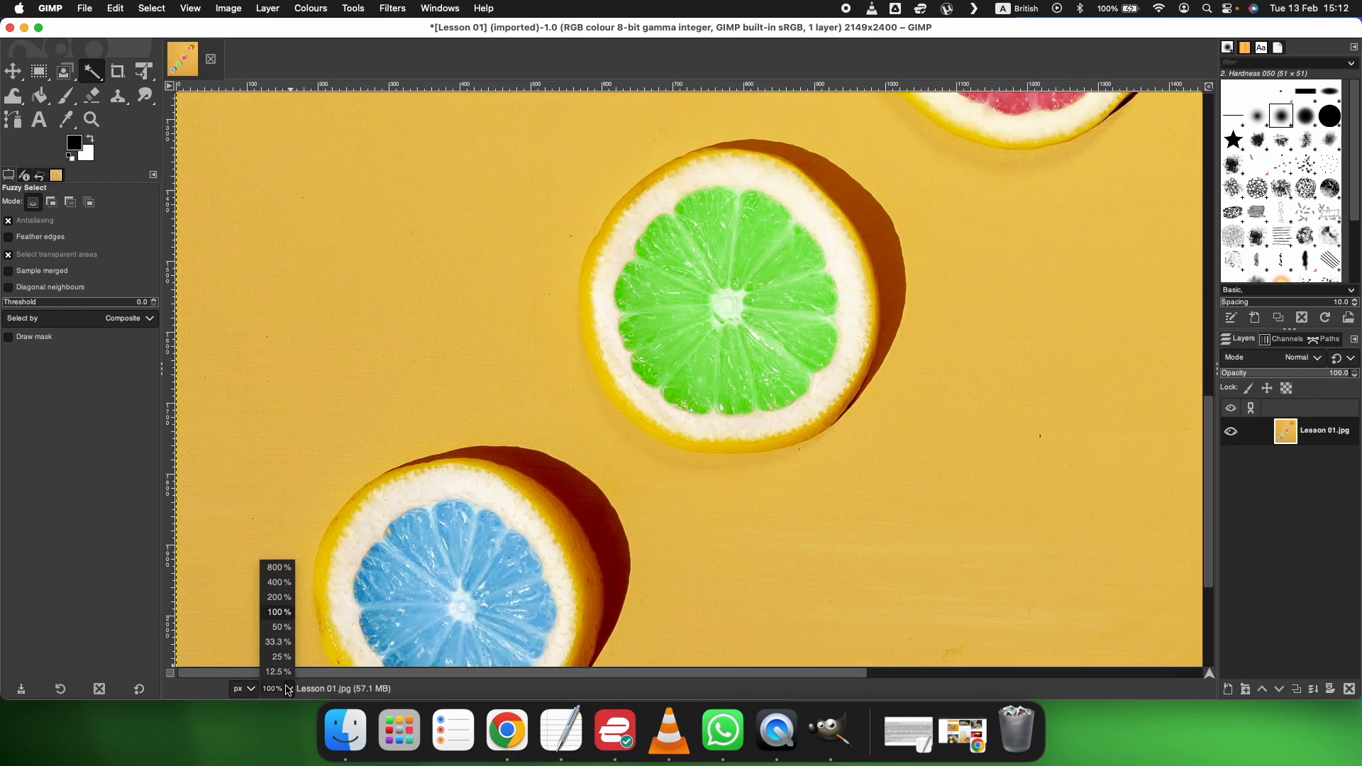
{"action": "left_click", "coordinate": [275, 644]}
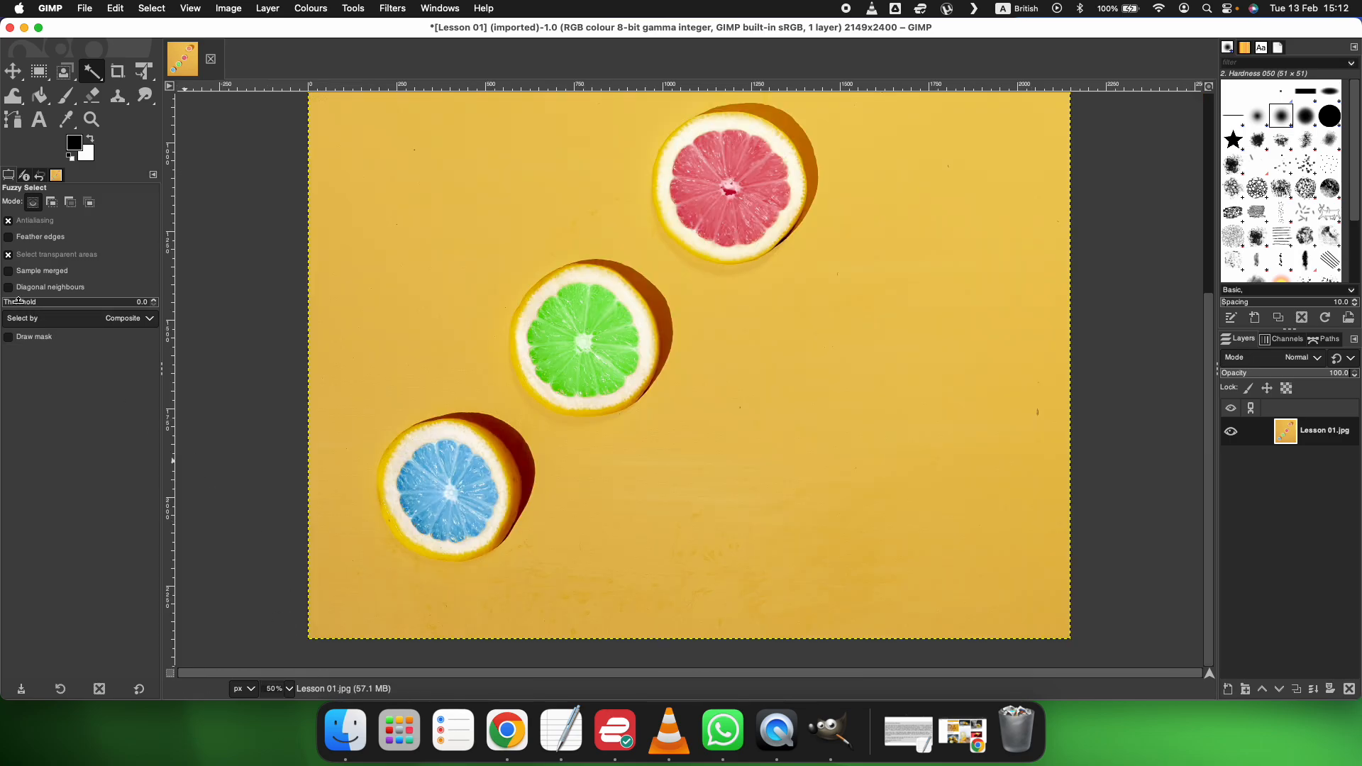
Step: Try to recolour the yellow background by fuzzy-selecting it at threshold 118.3 and shifting its hue to 90.5 with Hue-Saturation, and clear the selection
{"action": "left_click_drag", "start_coordinate": [18, 301], "coordinate": [71, 301]}
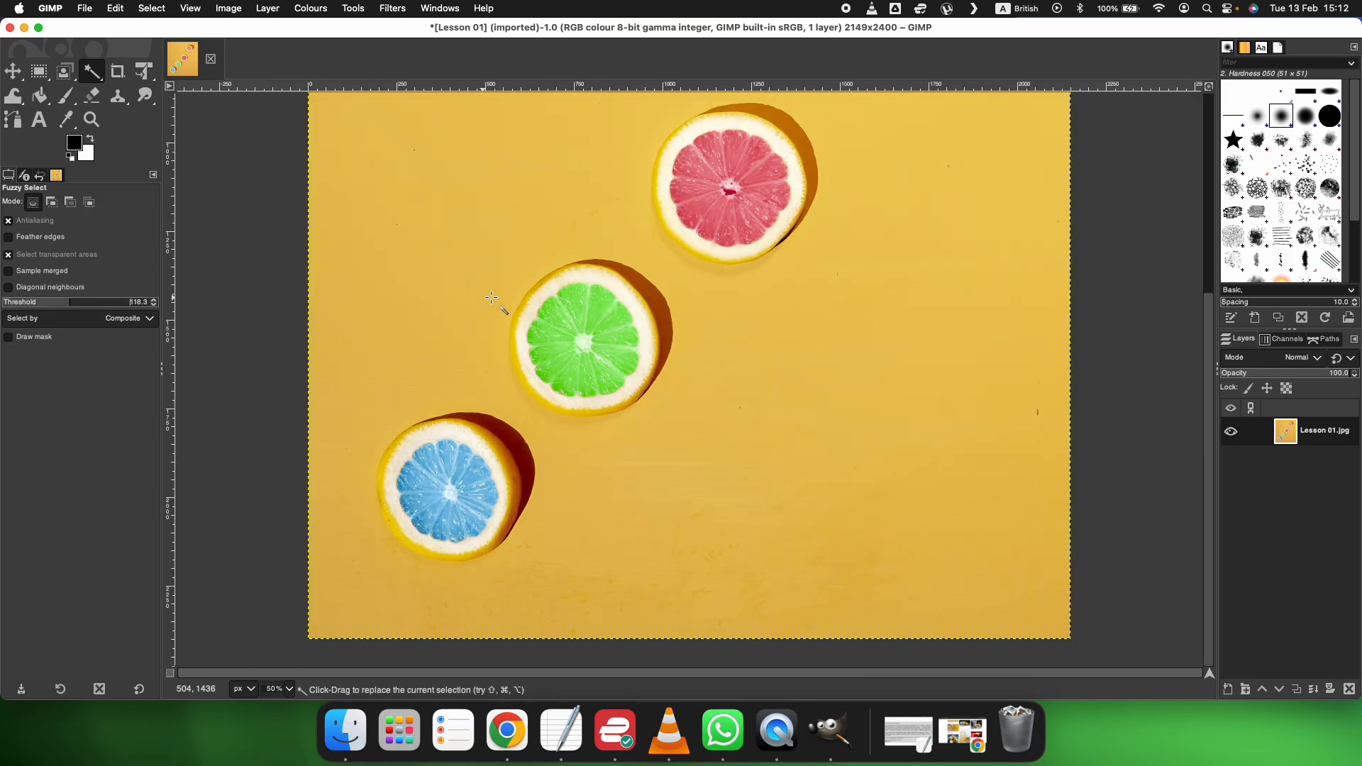
{"action": "left_click", "coordinate": [450, 235]}
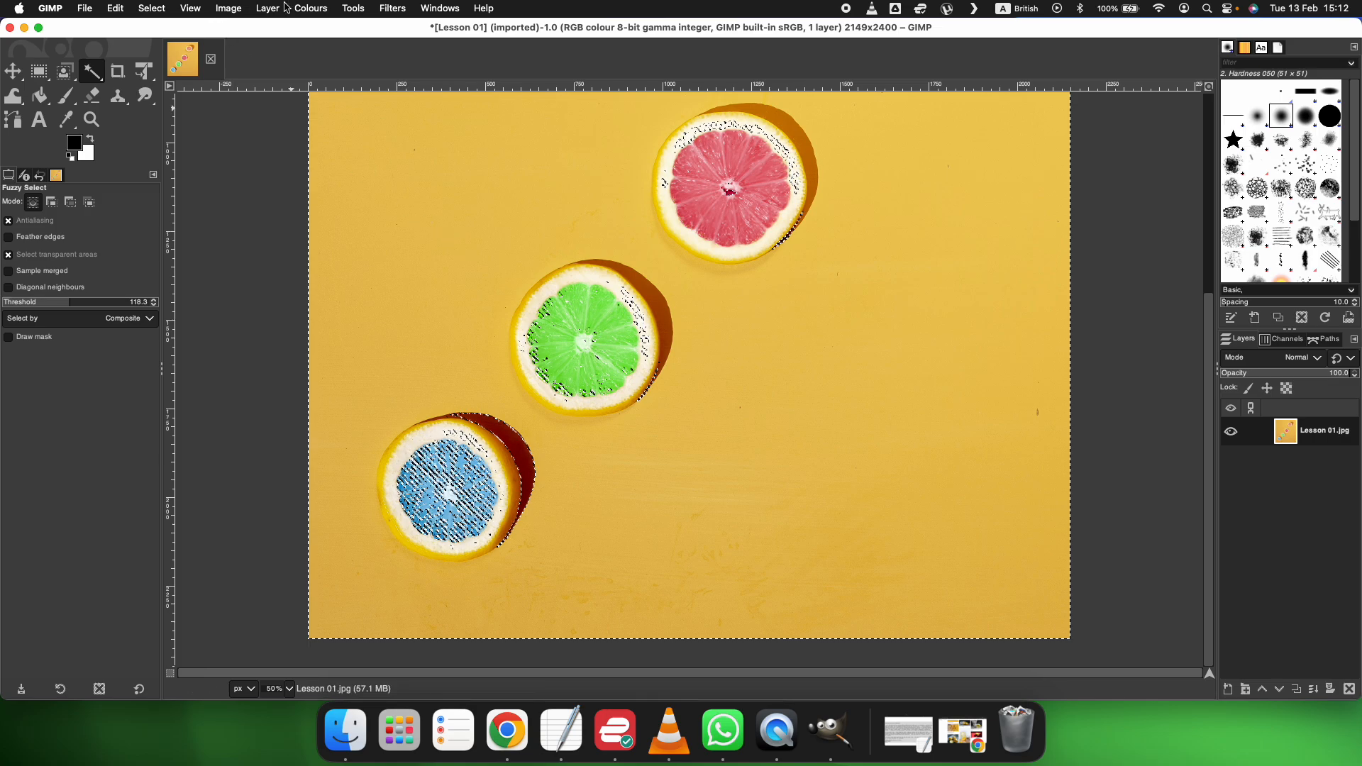
{"action": "left_click", "coordinate": [310, 8]}
{"action": "left_click", "coordinate": [319, 74]}
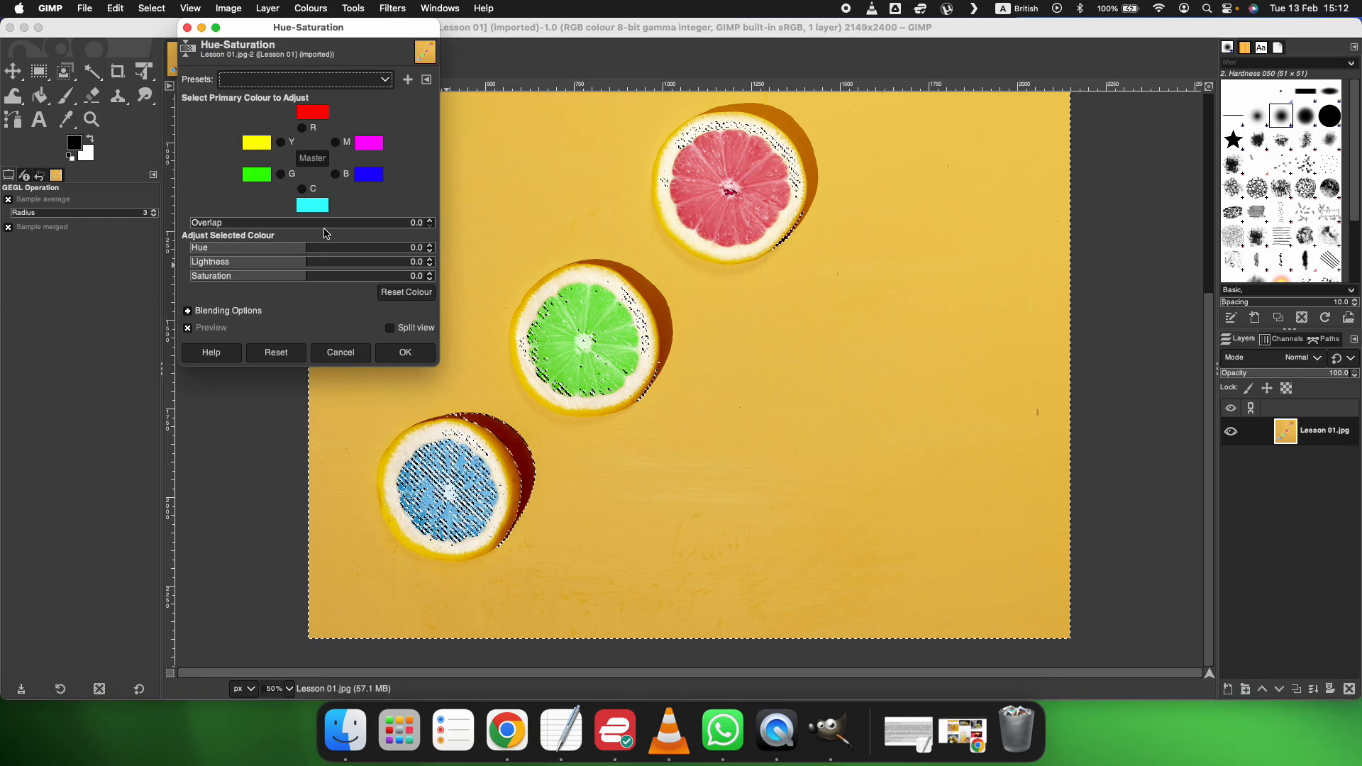
{"action": "left_click", "coordinate": [366, 247]}
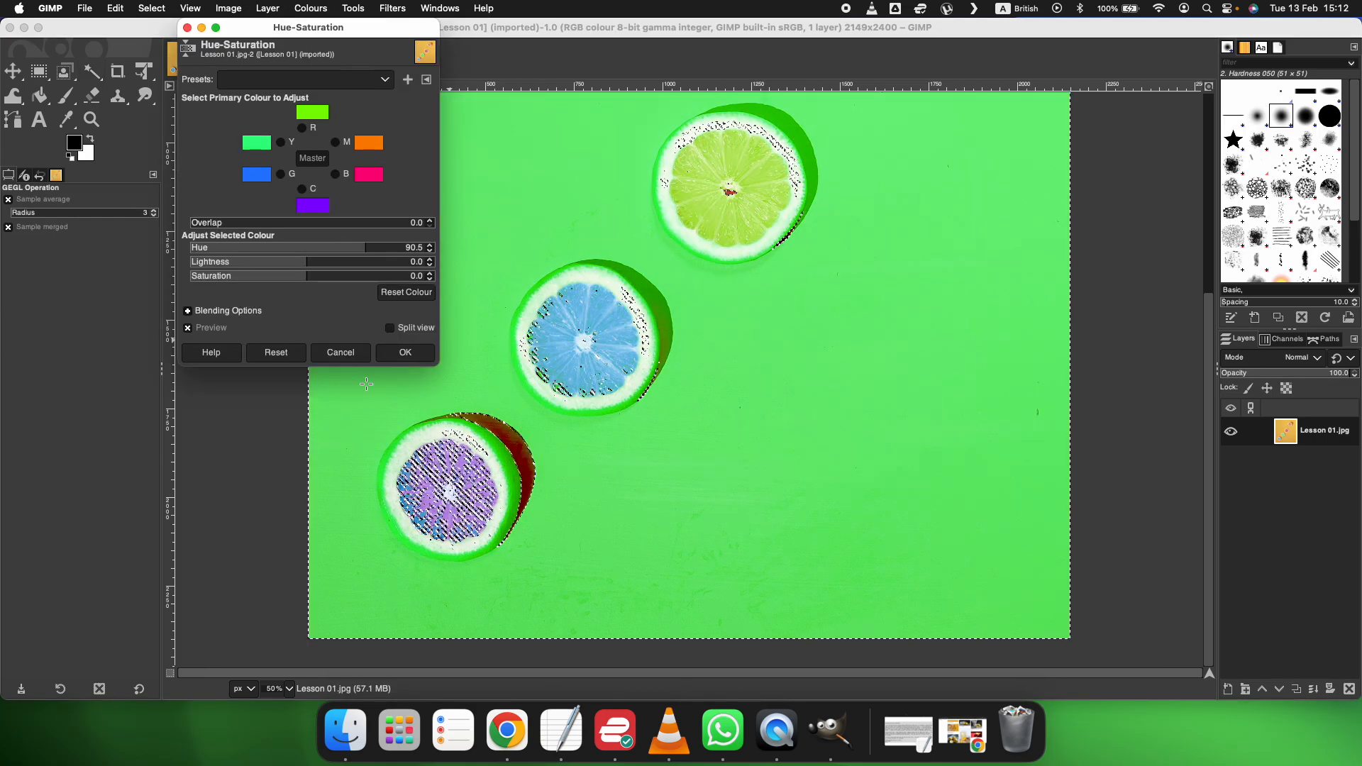
{"action": "left_click", "coordinate": [340, 352]}
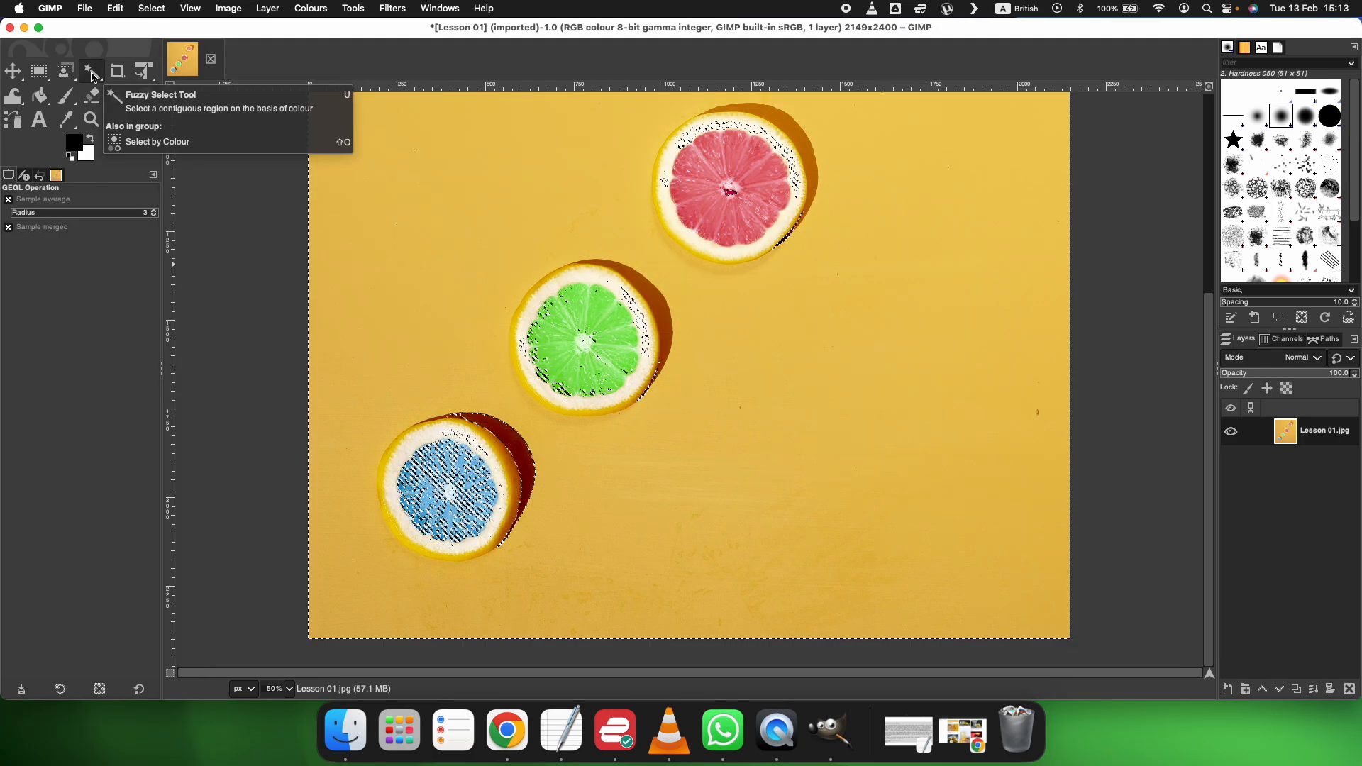
{"action": "left_click", "coordinate": [156, 10]}
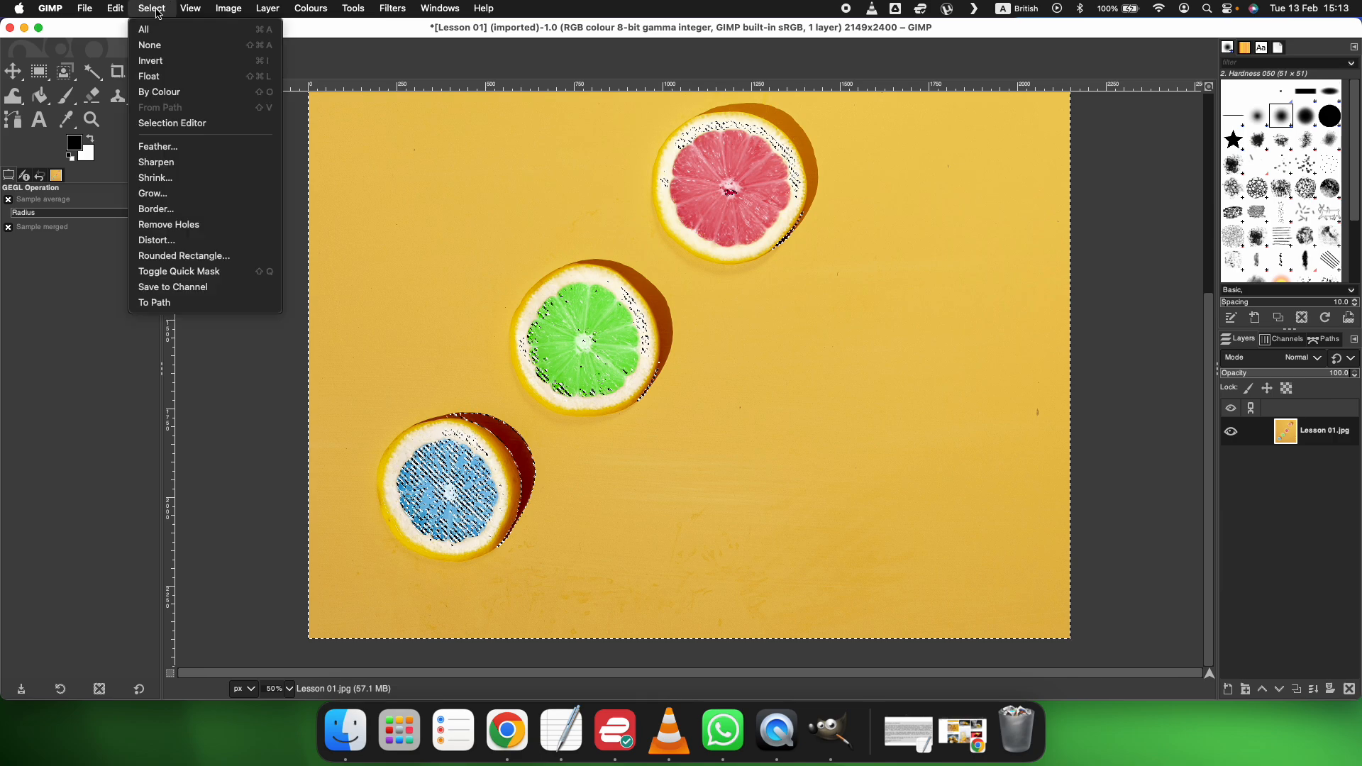
{"action": "left_click", "coordinate": [150, 44]}
Step: Fuzzy-select the yellow background around the slices with the threshold set to 25.4
{"action": "left_click", "coordinate": [92, 72]}
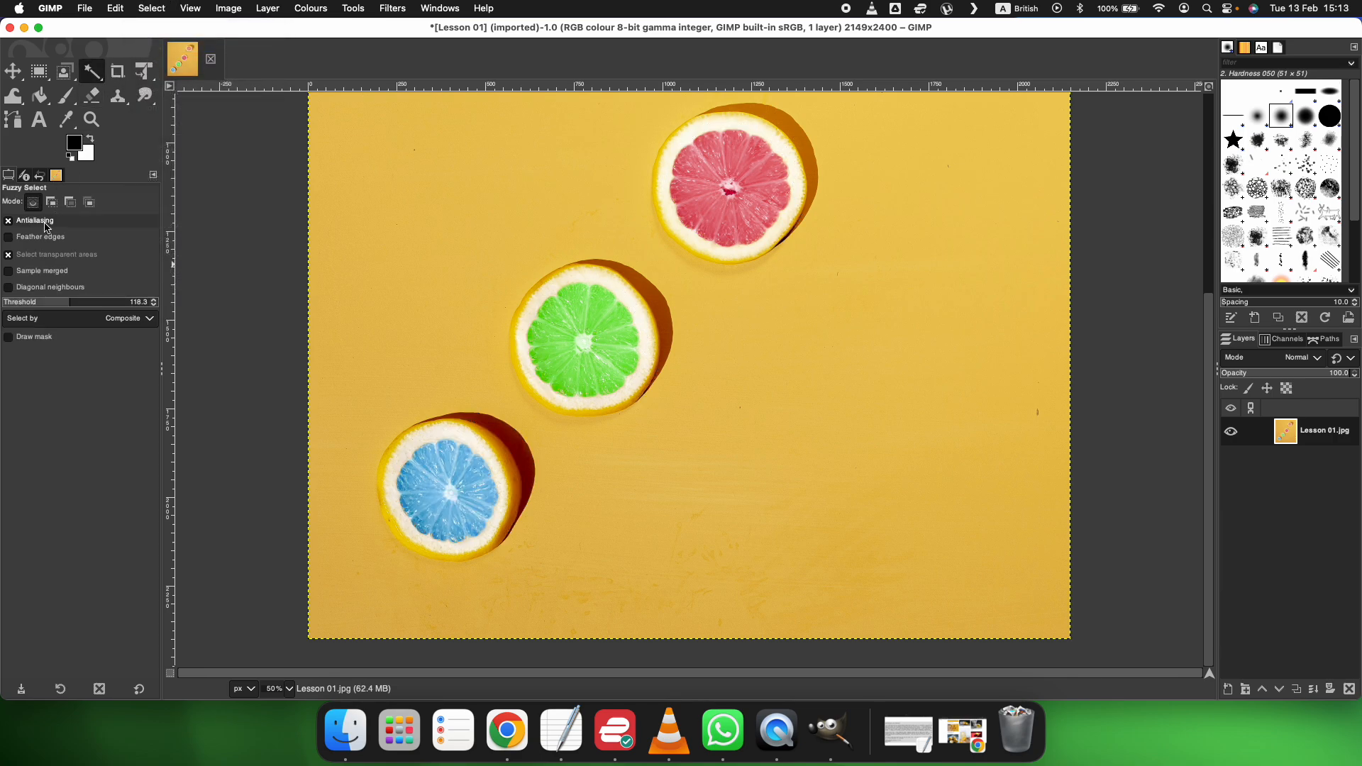
{"action": "left_click_drag", "start_coordinate": [68, 303], "coordinate": [16, 301]}
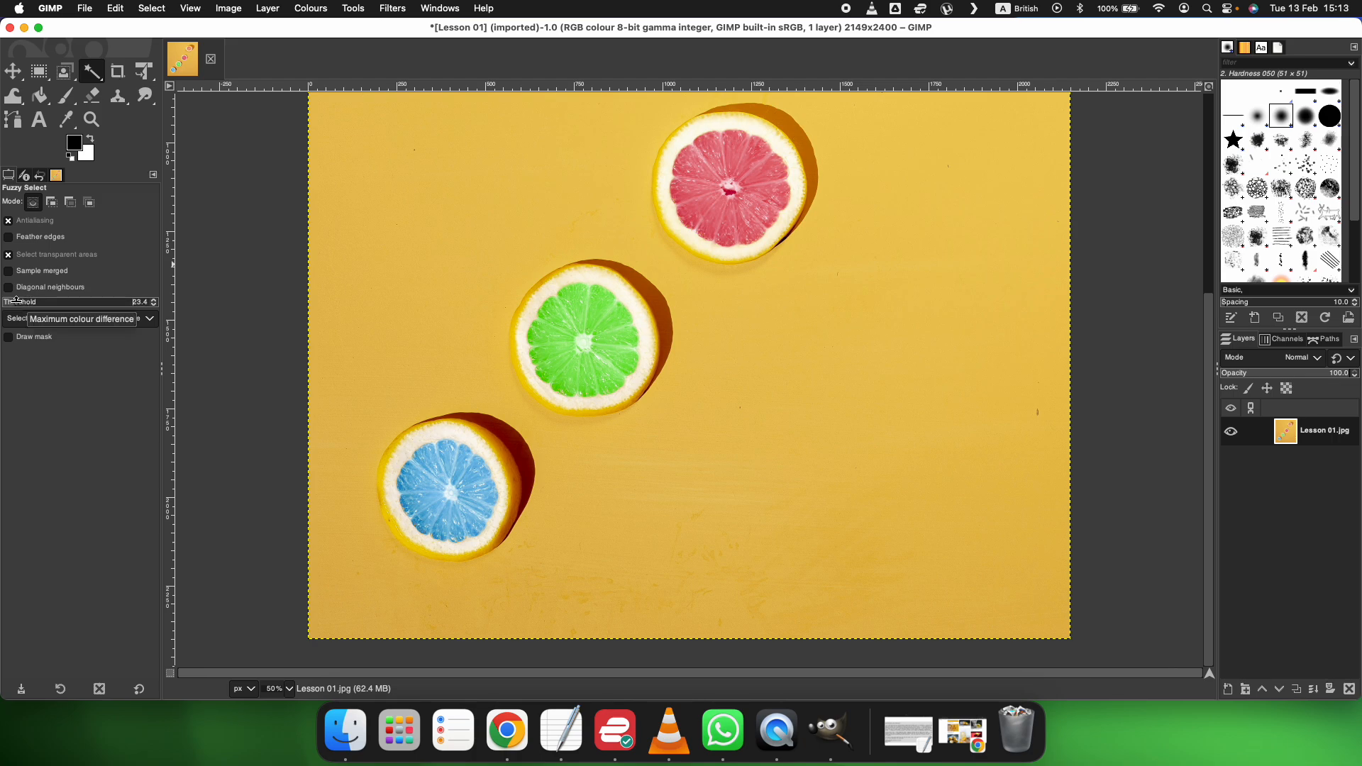
{"action": "left_click", "coordinate": [154, 300]}
{"action": "left_click", "coordinate": [154, 300]}
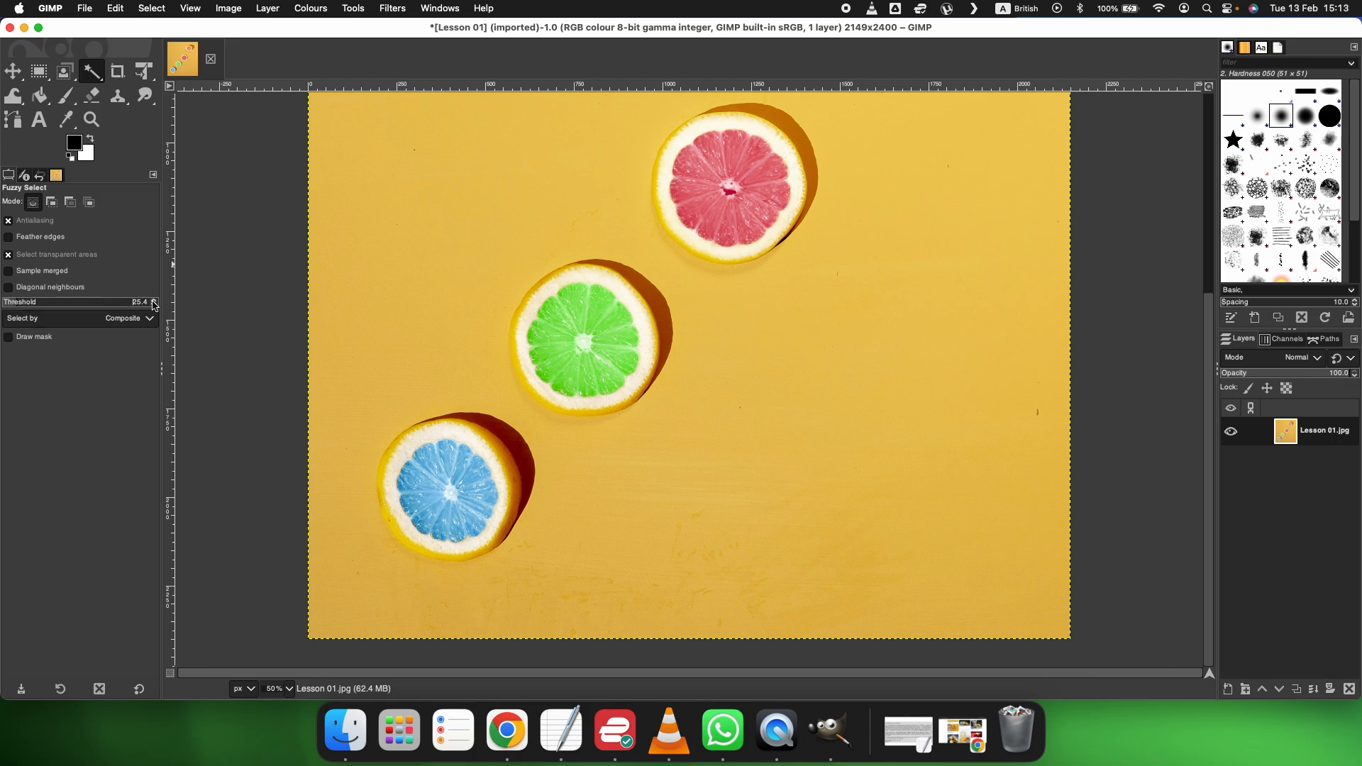
{"action": "left_click", "coordinate": [480, 246]}
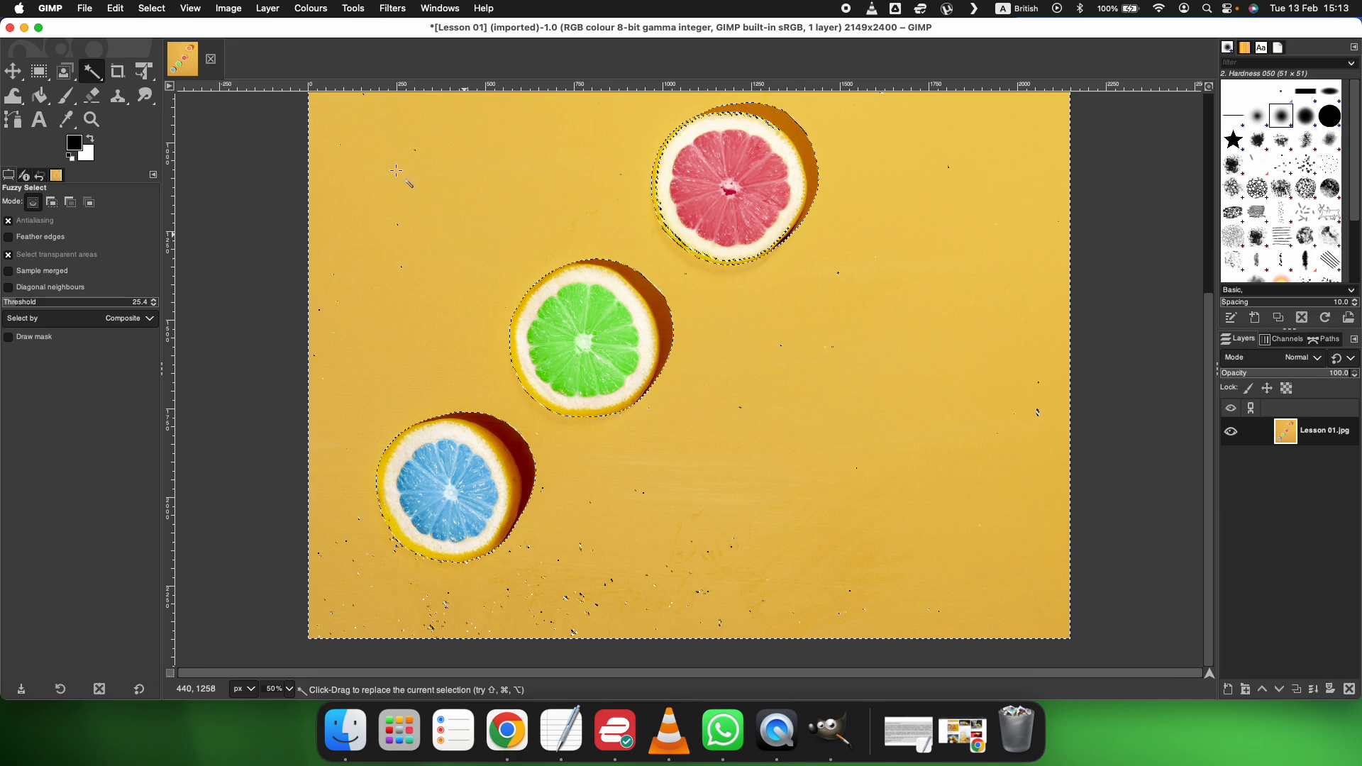
Step: Recolour the selected background green using Hue-Saturation with hue 65.5, and check the edges around the slices
{"action": "left_click", "coordinate": [310, 8]}
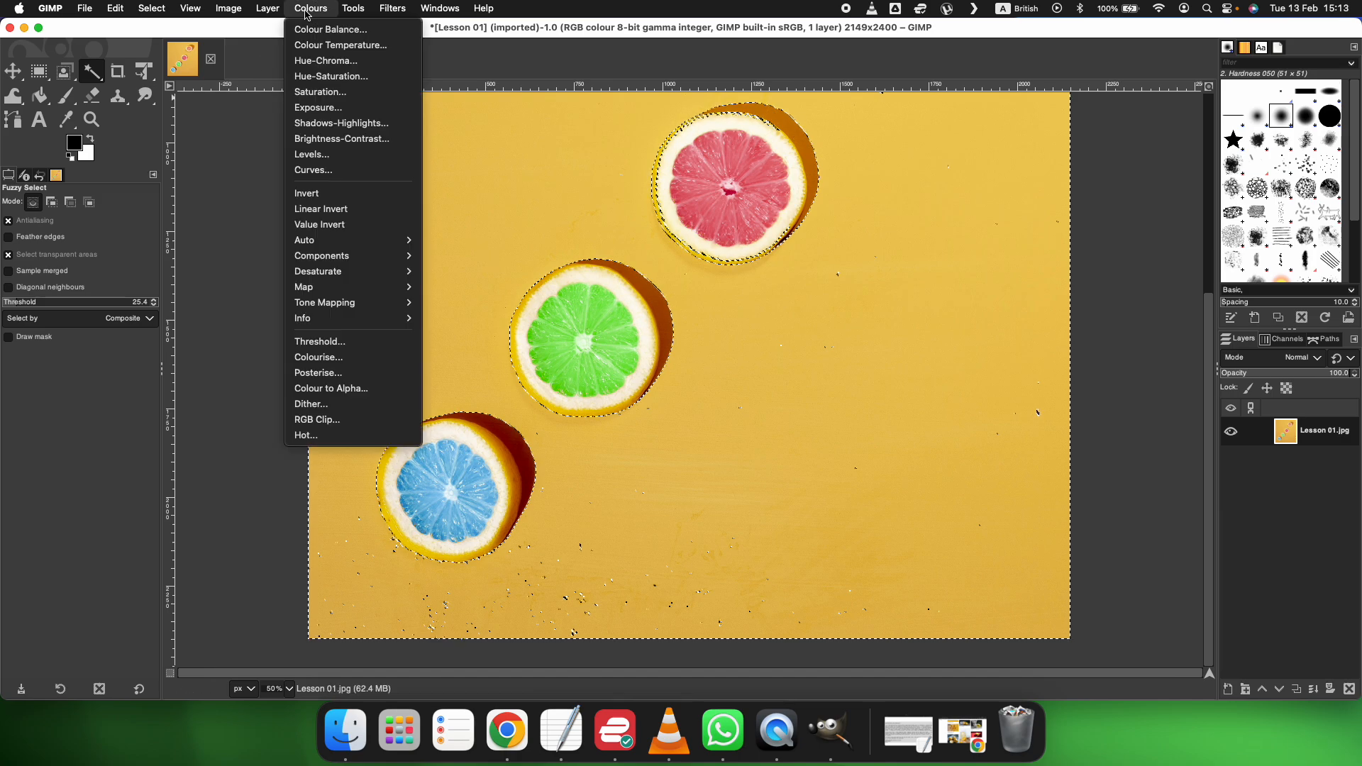
{"action": "left_click", "coordinate": [326, 73]}
{"action": "left_click", "coordinate": [350, 248]}
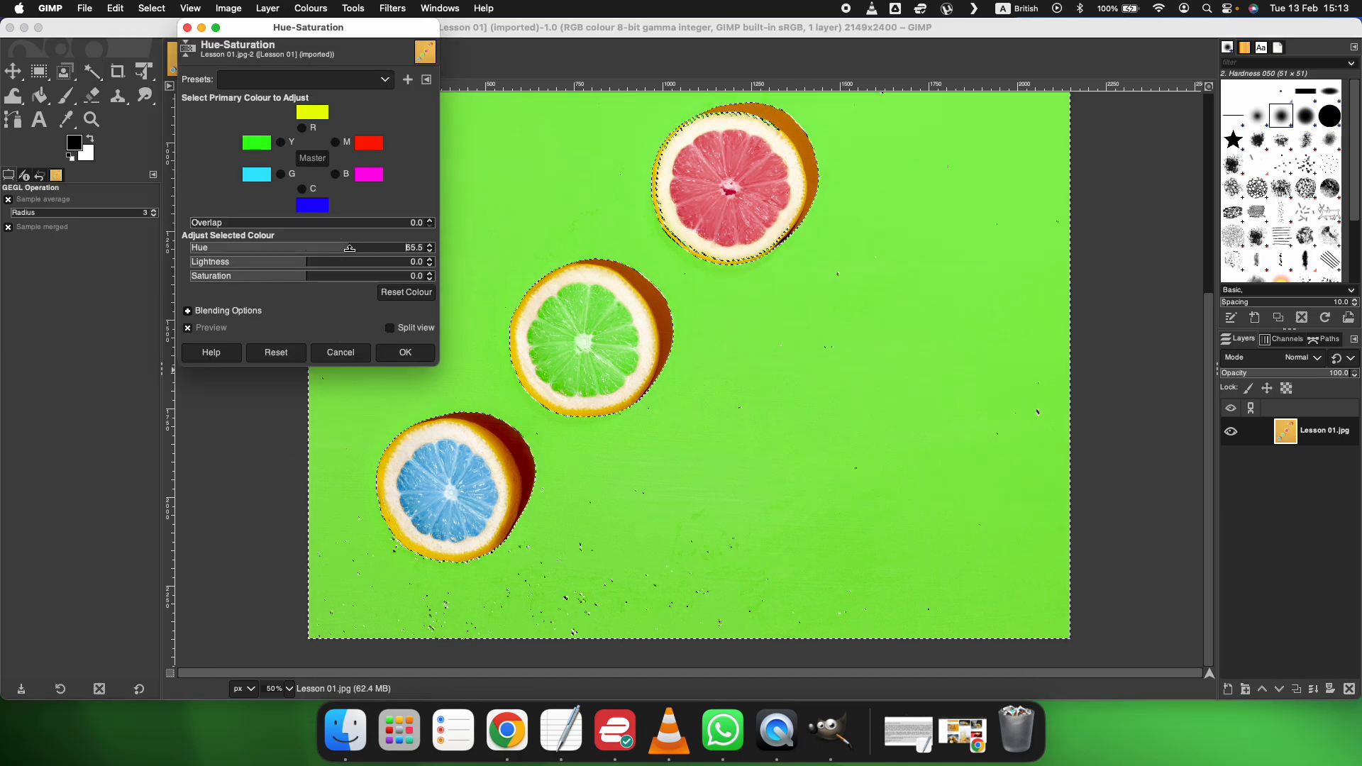
{"action": "left_click", "coordinate": [405, 353]}
{"action": "scroll", "coordinate": [760, 351], "scroll_direction": "up", "scroll_amount": 5}
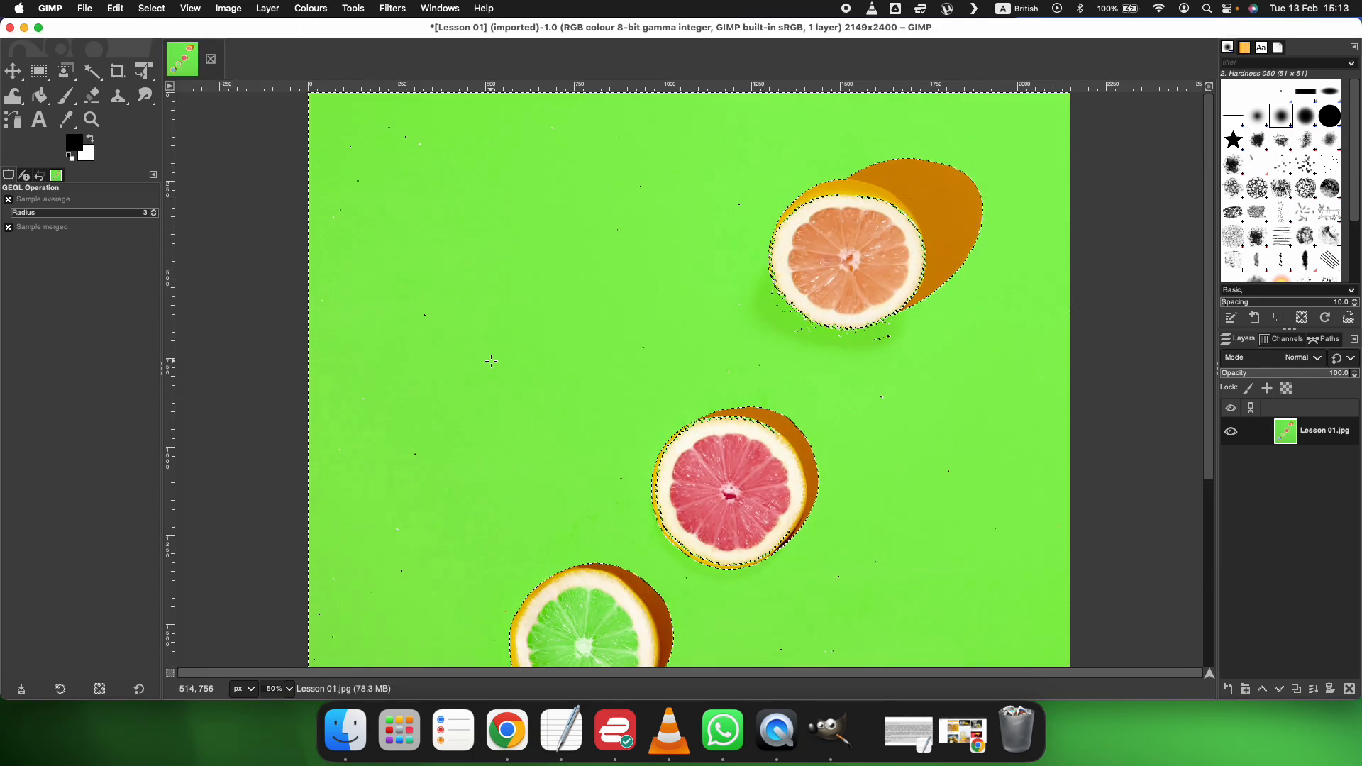
{"action": "scroll", "coordinate": [491, 361], "scroll_direction": "down", "scroll_amount": 5}
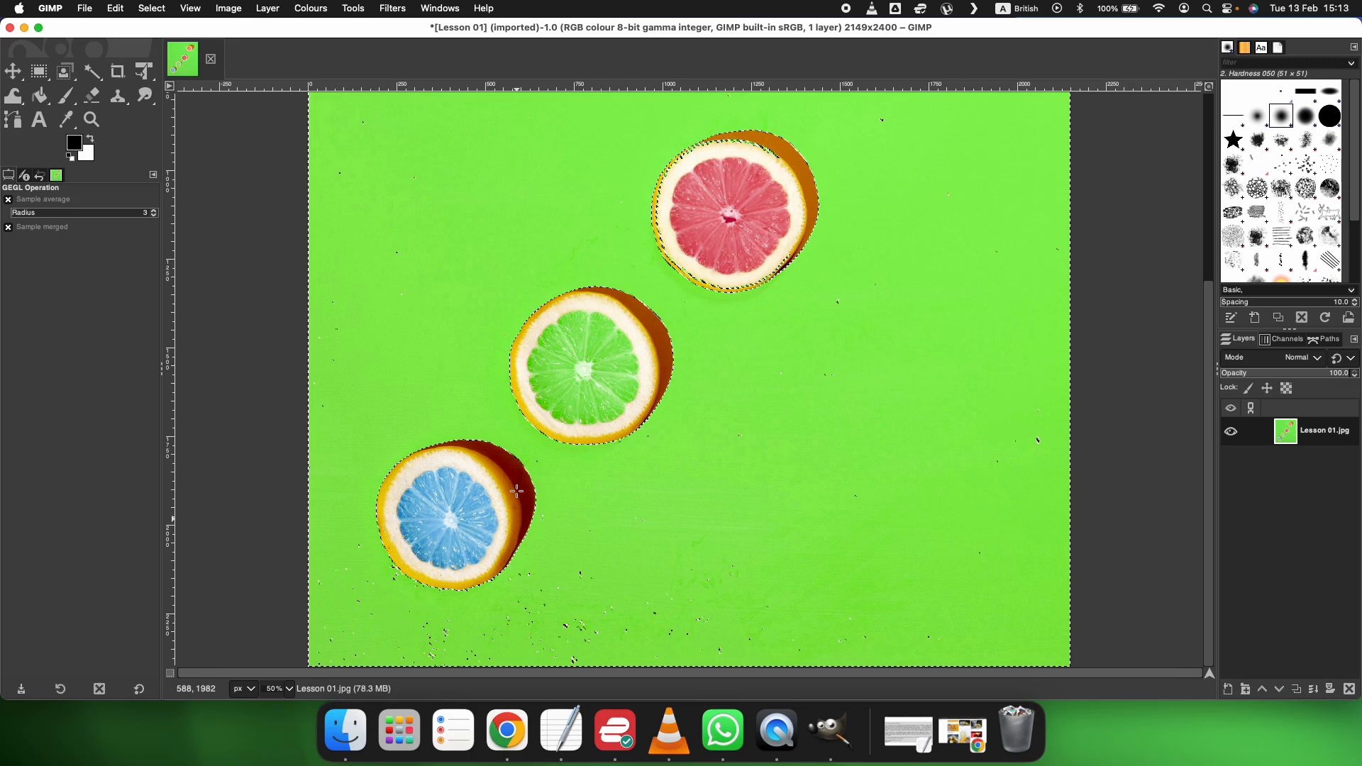
{"action": "scroll", "coordinate": [955, 280], "scroll_direction": "up", "scroll_amount": 5}
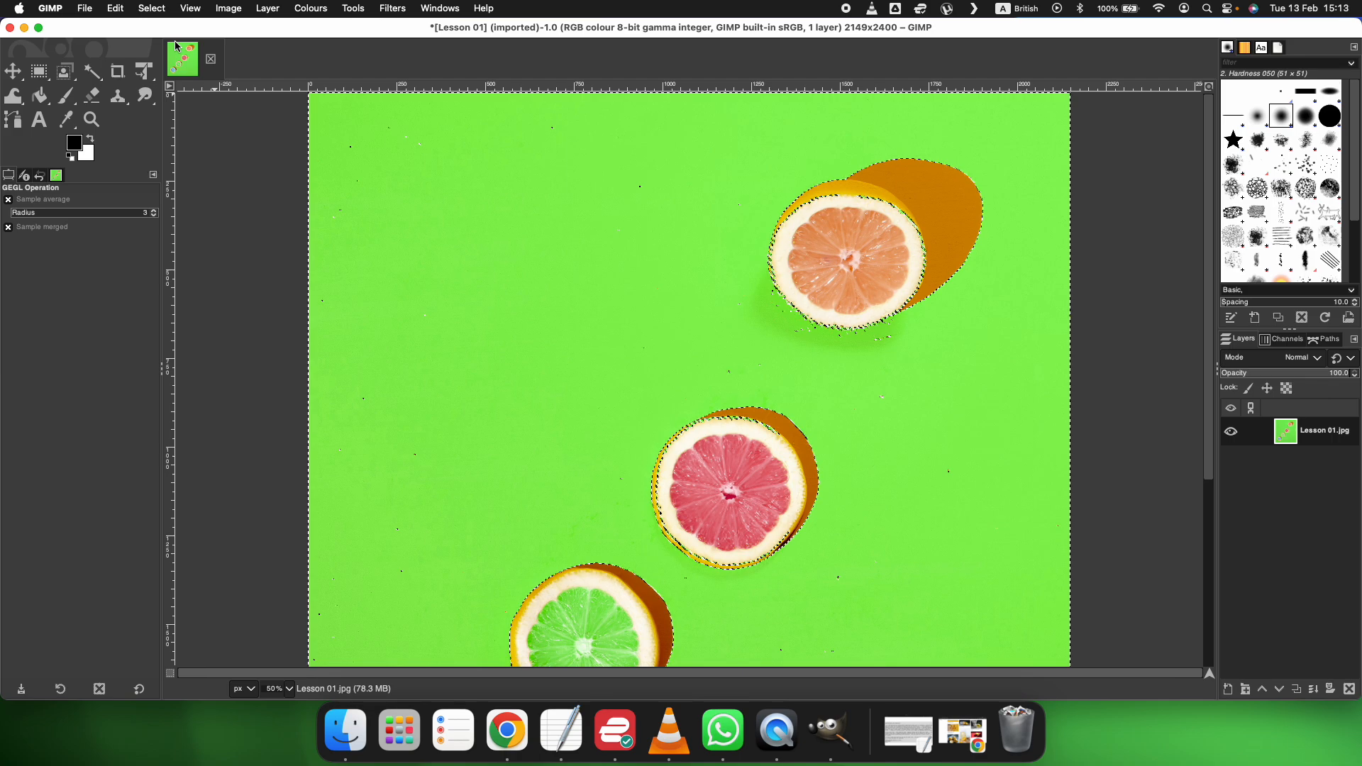
Step: Undo the green background recolour, clear the selection, and show the whole image at 25% zoom
{"action": "key", "text": "super+z"}
{"action": "left_click", "coordinate": [152, 8]}
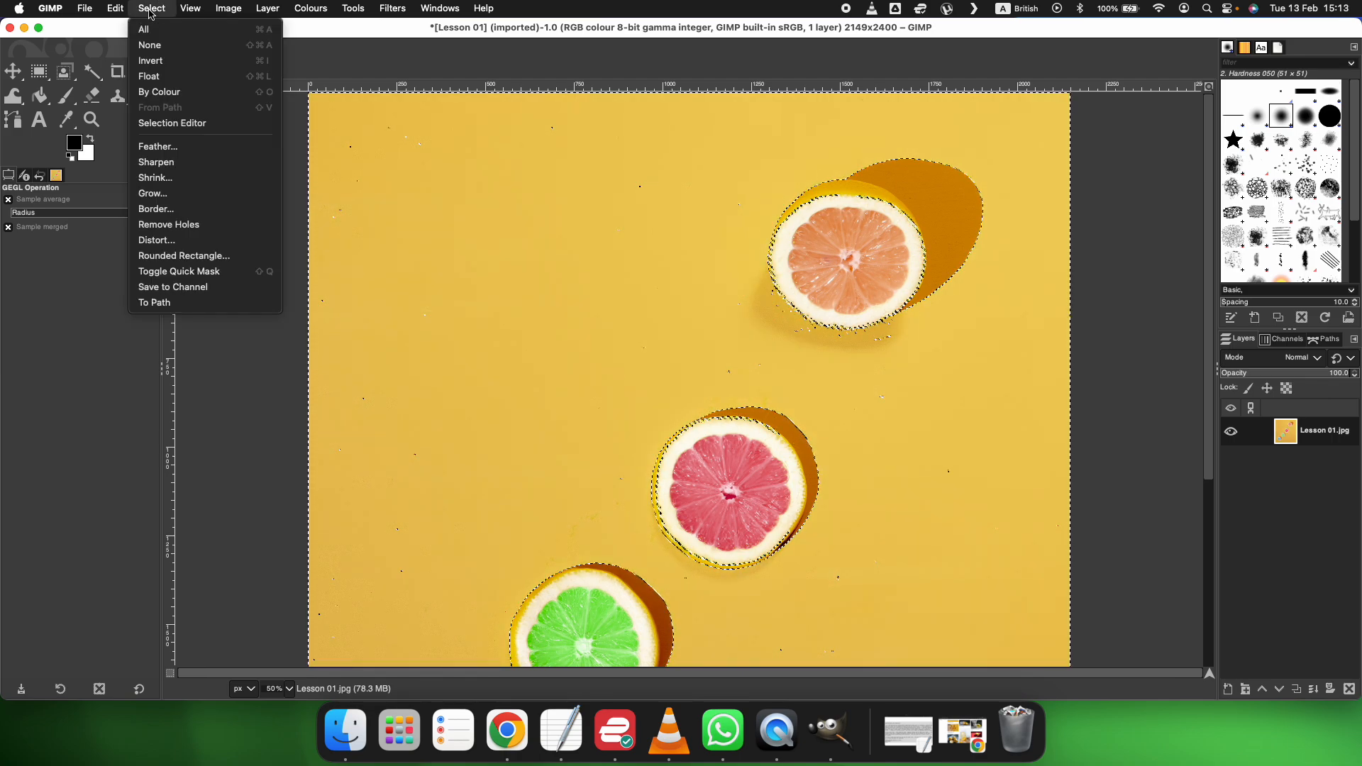
{"action": "left_click", "coordinate": [156, 47]}
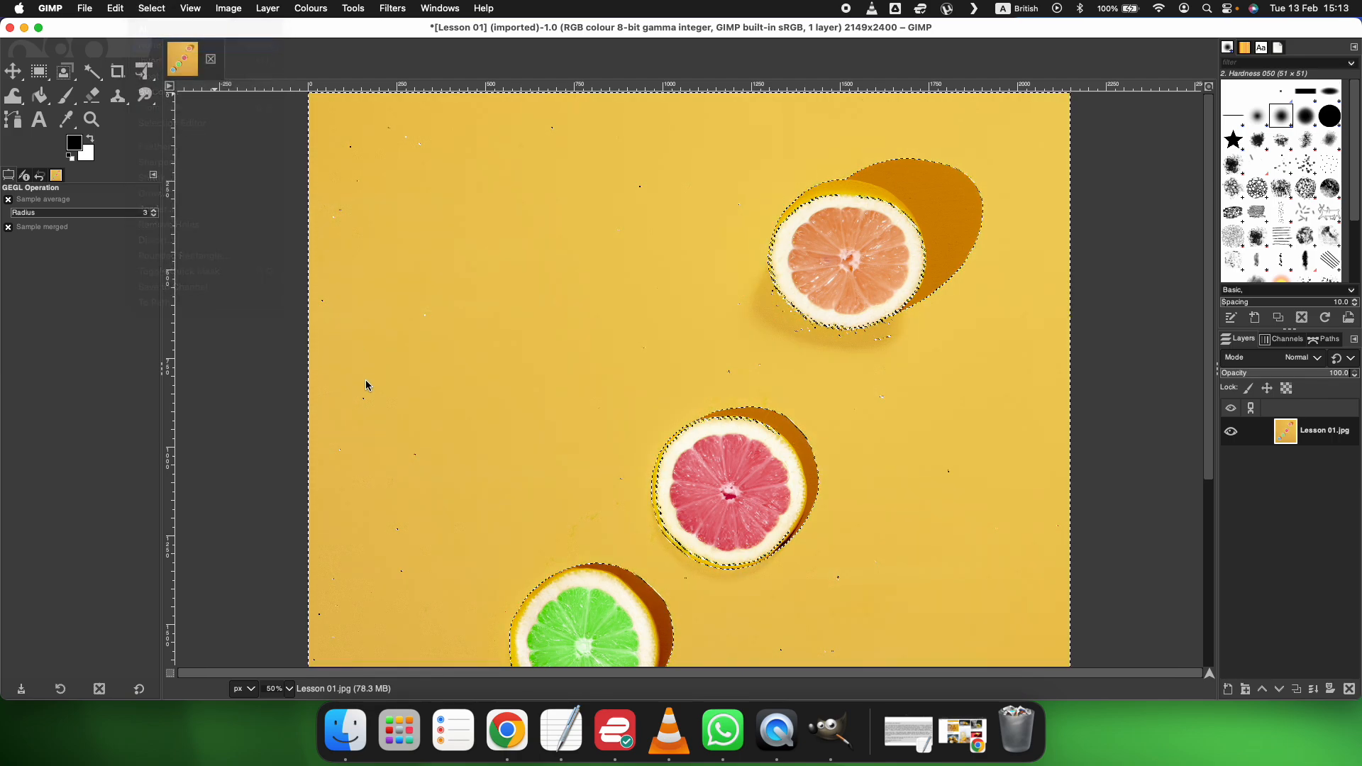
{"action": "left_click", "coordinate": [278, 690]}
{"action": "left_click", "coordinate": [280, 654]}
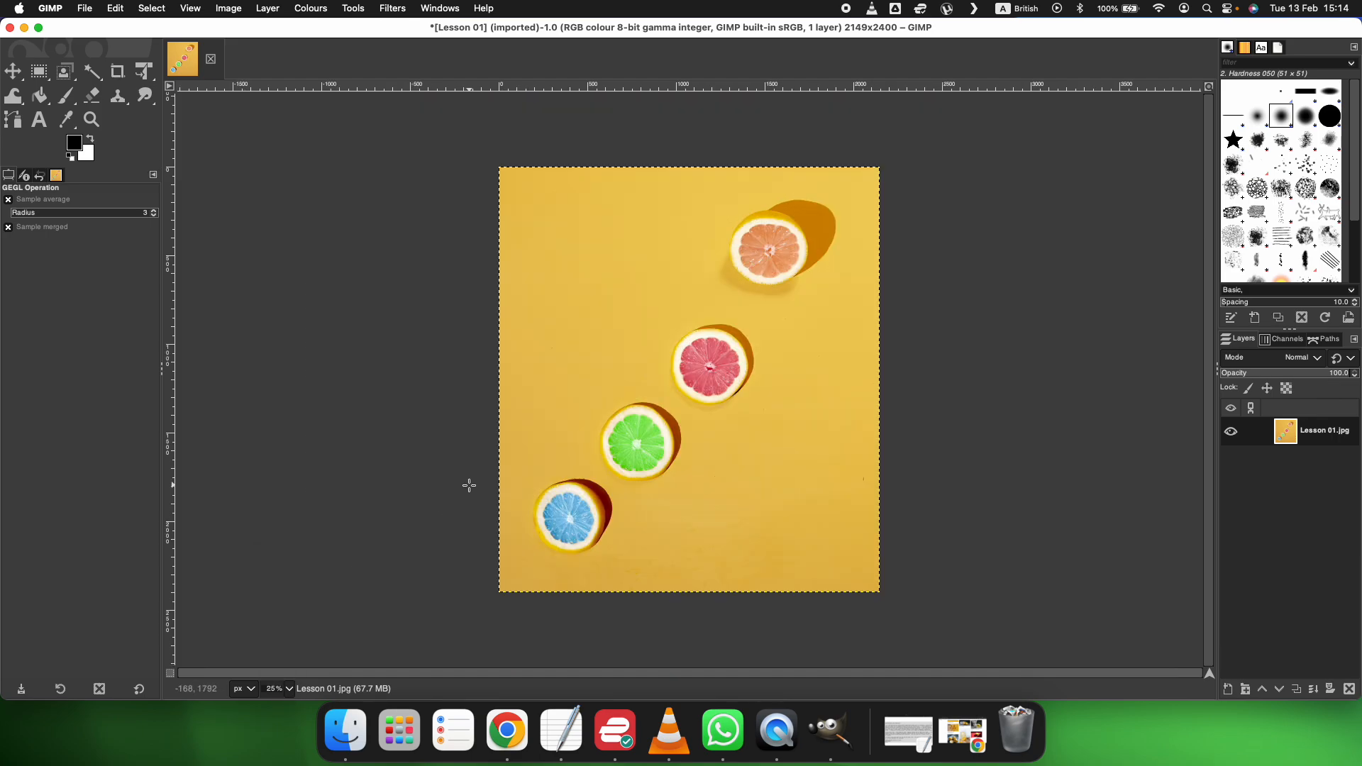
{"action": "left_click", "coordinate": [465, 390]}
{"action": "left_click", "coordinate": [348, 371]}
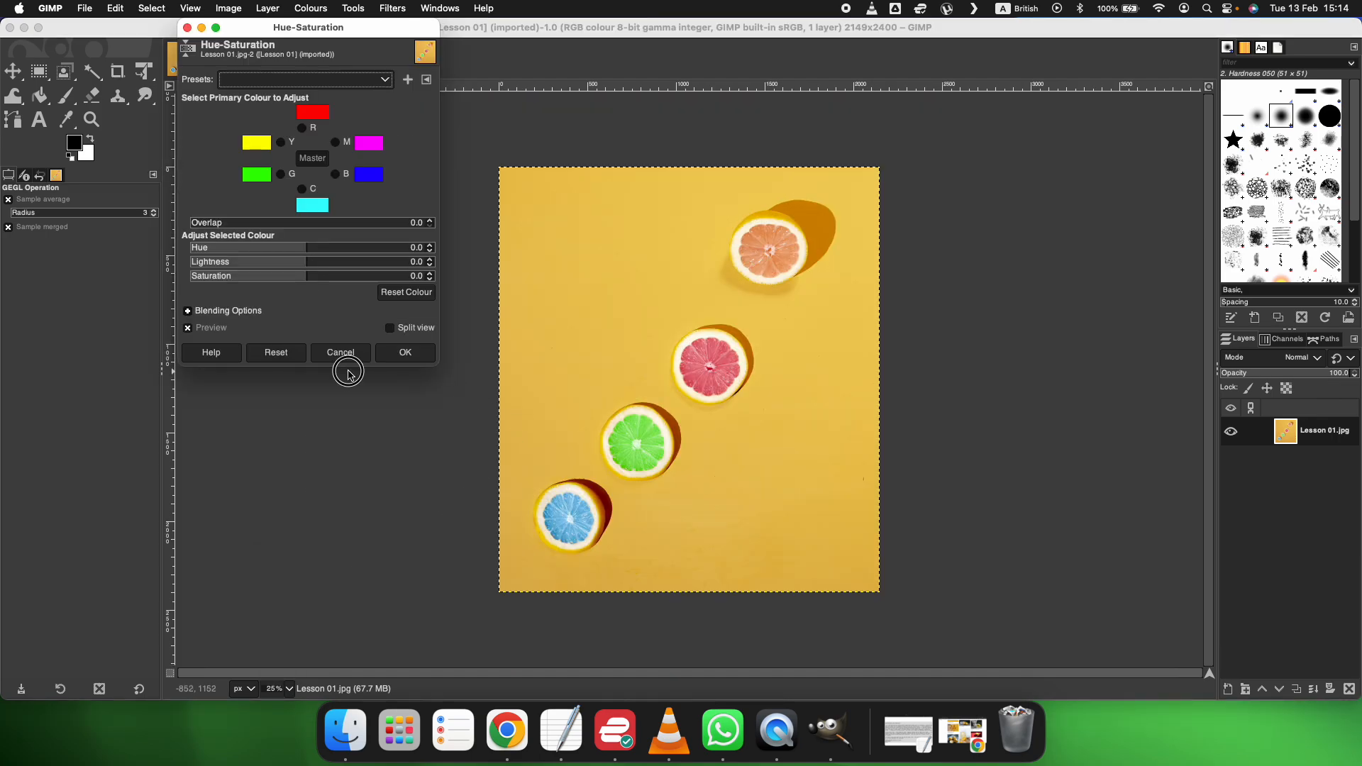
{"action": "left_click", "coordinate": [343, 356]}
Step: Export the image to the GIMP folder as the JPEG file Lesson 01 After.jpg at quality 90
{"action": "left_click", "coordinate": [84, 8]}
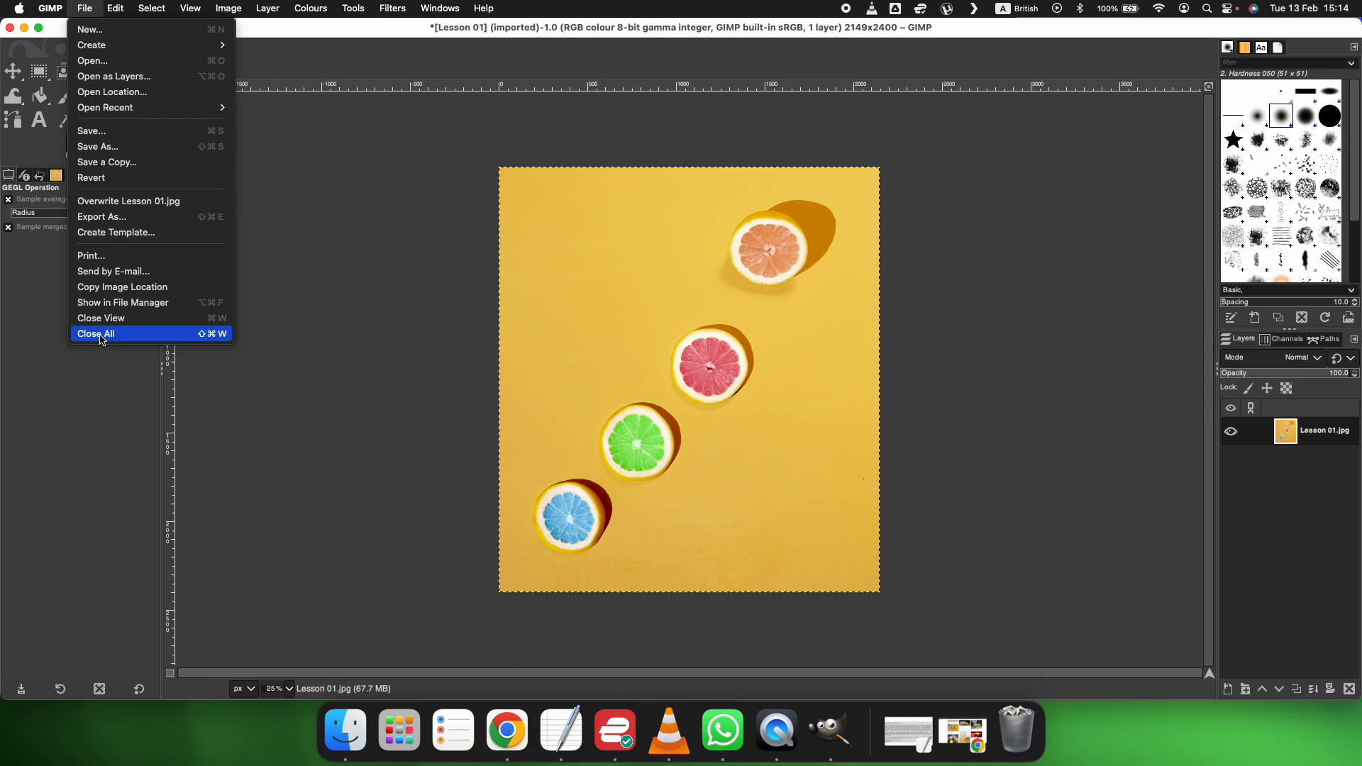
{"action": "left_click", "coordinate": [122, 225]}
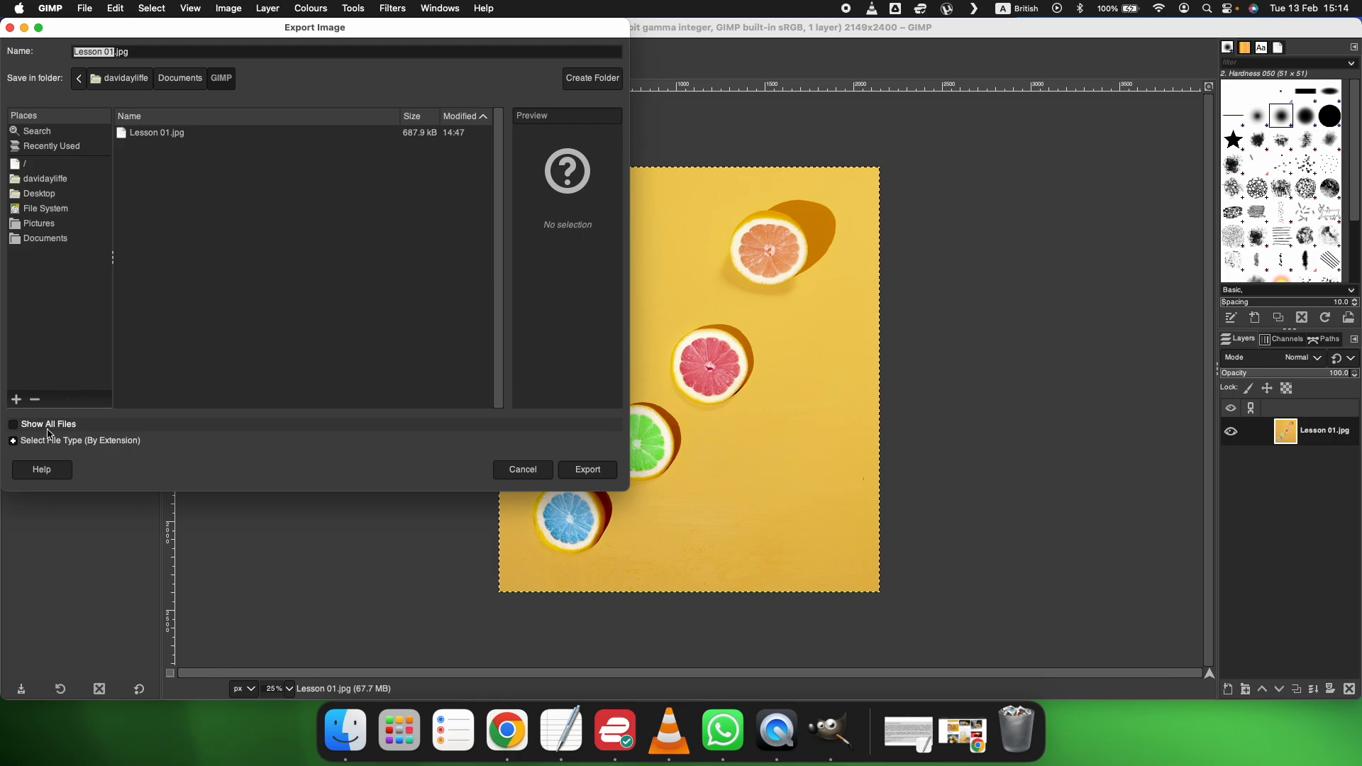
{"action": "left_click", "coordinate": [141, 442]}
{"action": "scroll", "coordinate": [136, 404], "scroll_direction": "down", "scroll_amount": 5}
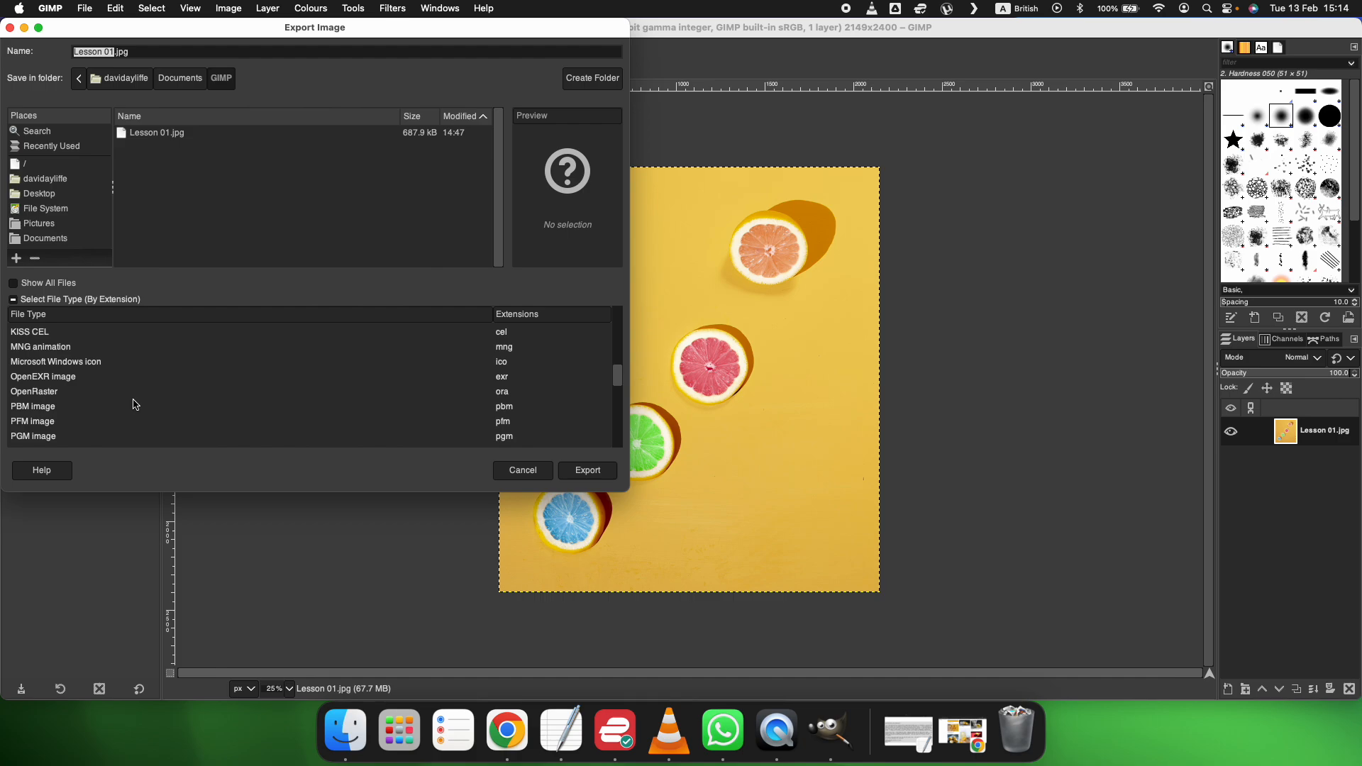
{"action": "scroll", "coordinate": [135, 404], "scroll_direction": "down", "scroll_amount": 5}
{"action": "scroll", "coordinate": [136, 405], "scroll_direction": "up", "scroll_amount": 6}
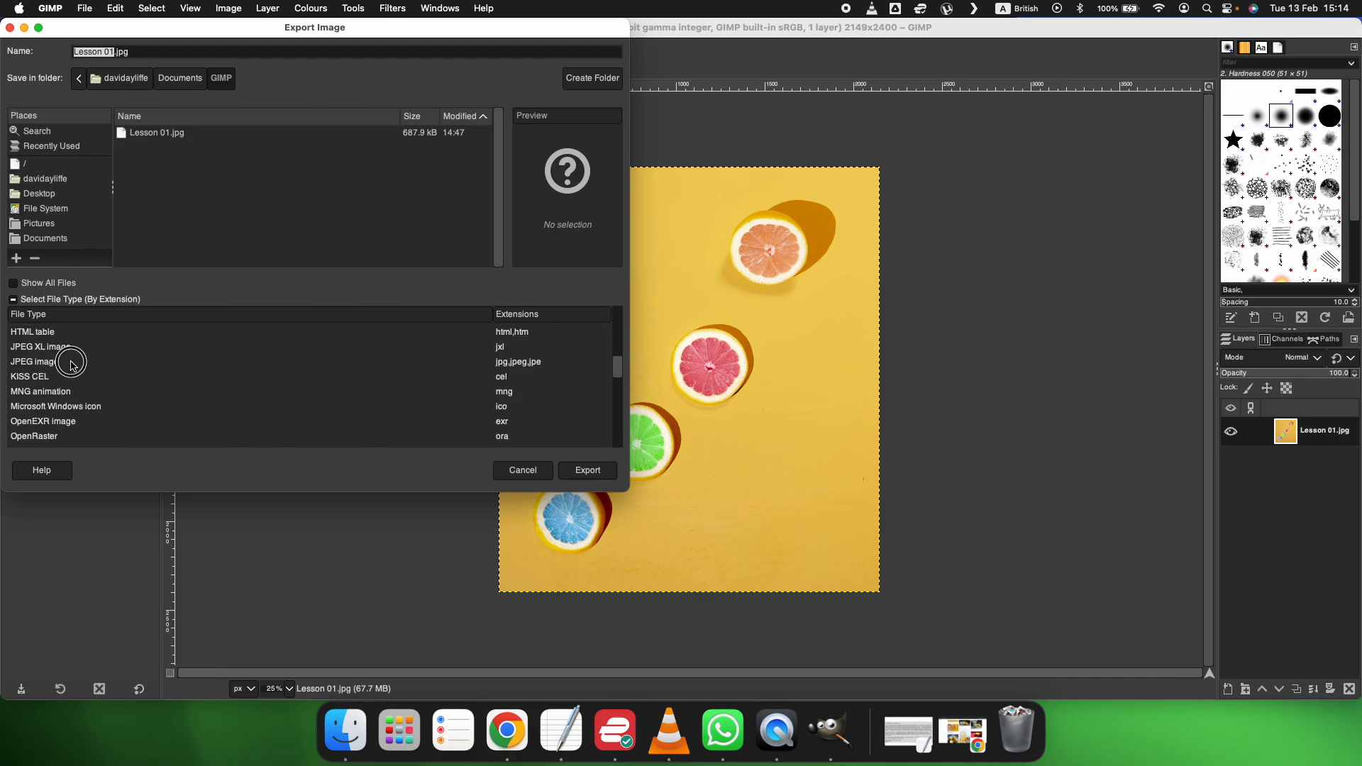
{"action": "left_click", "coordinate": [68, 360]}
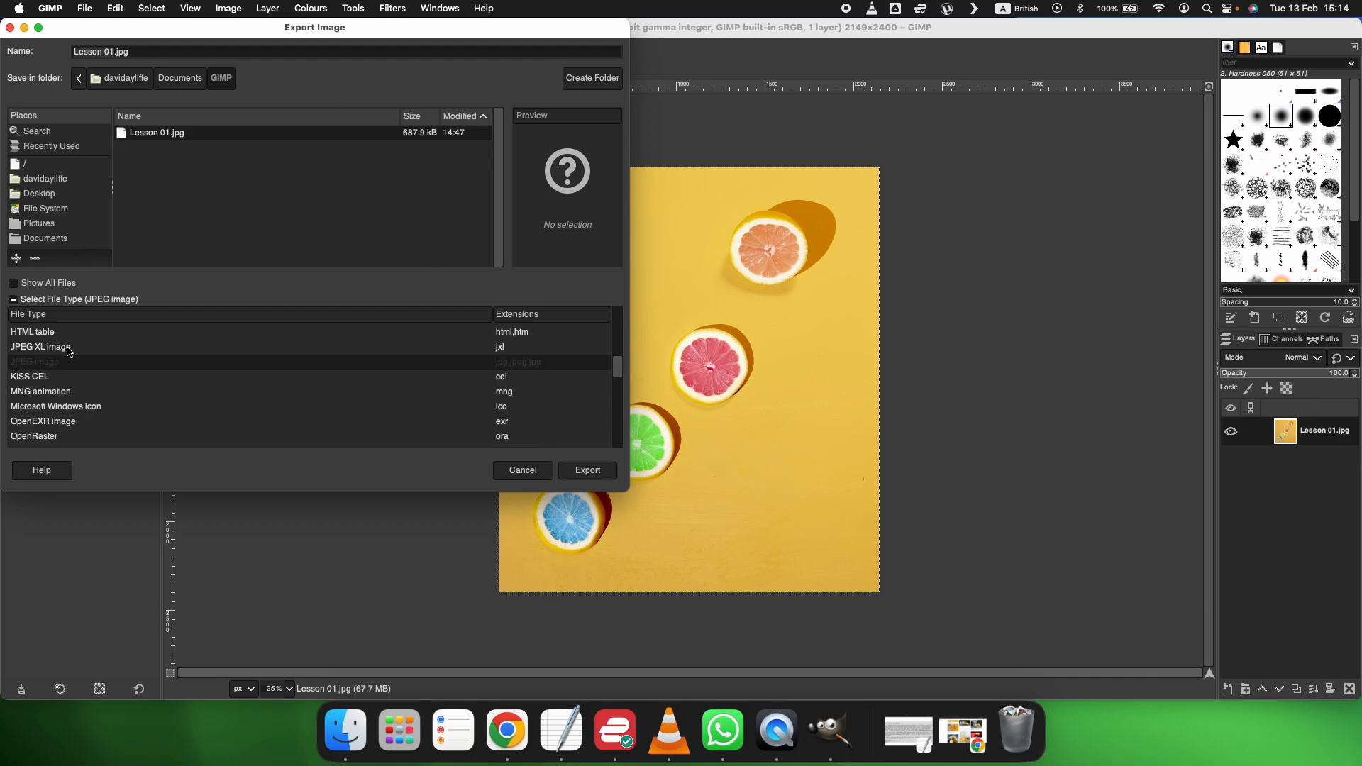
{"action": "left_click", "coordinate": [125, 48]}
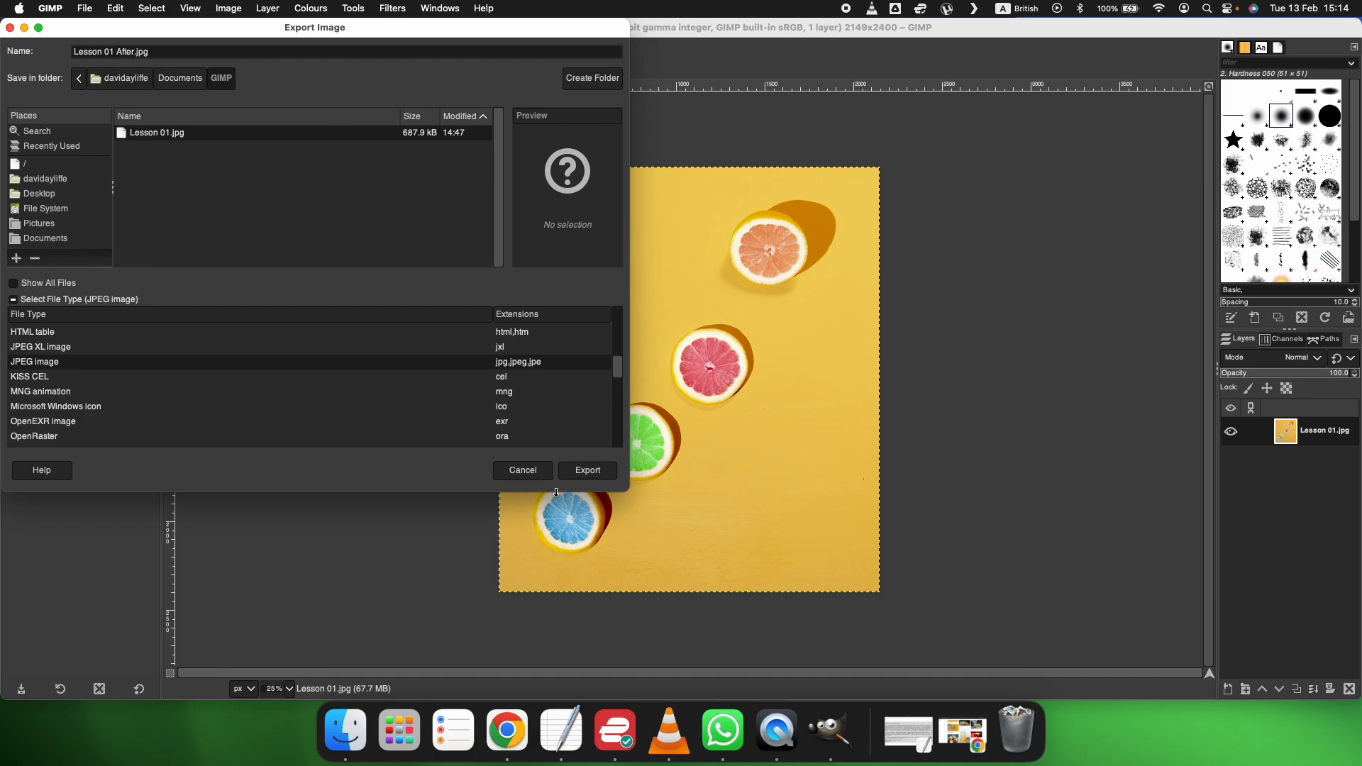
{"action": "left_click", "coordinate": [587, 470]}
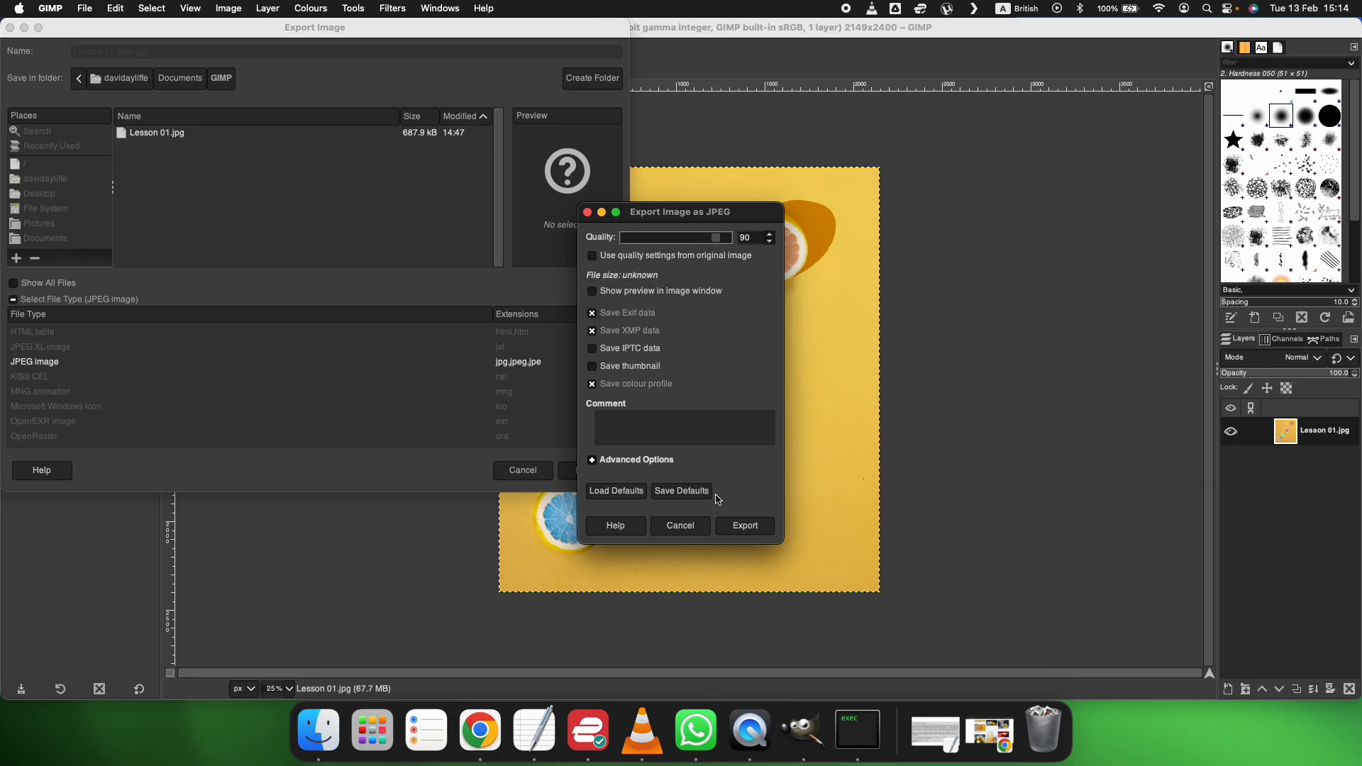
{"action": "left_click", "coordinate": [742, 525]}
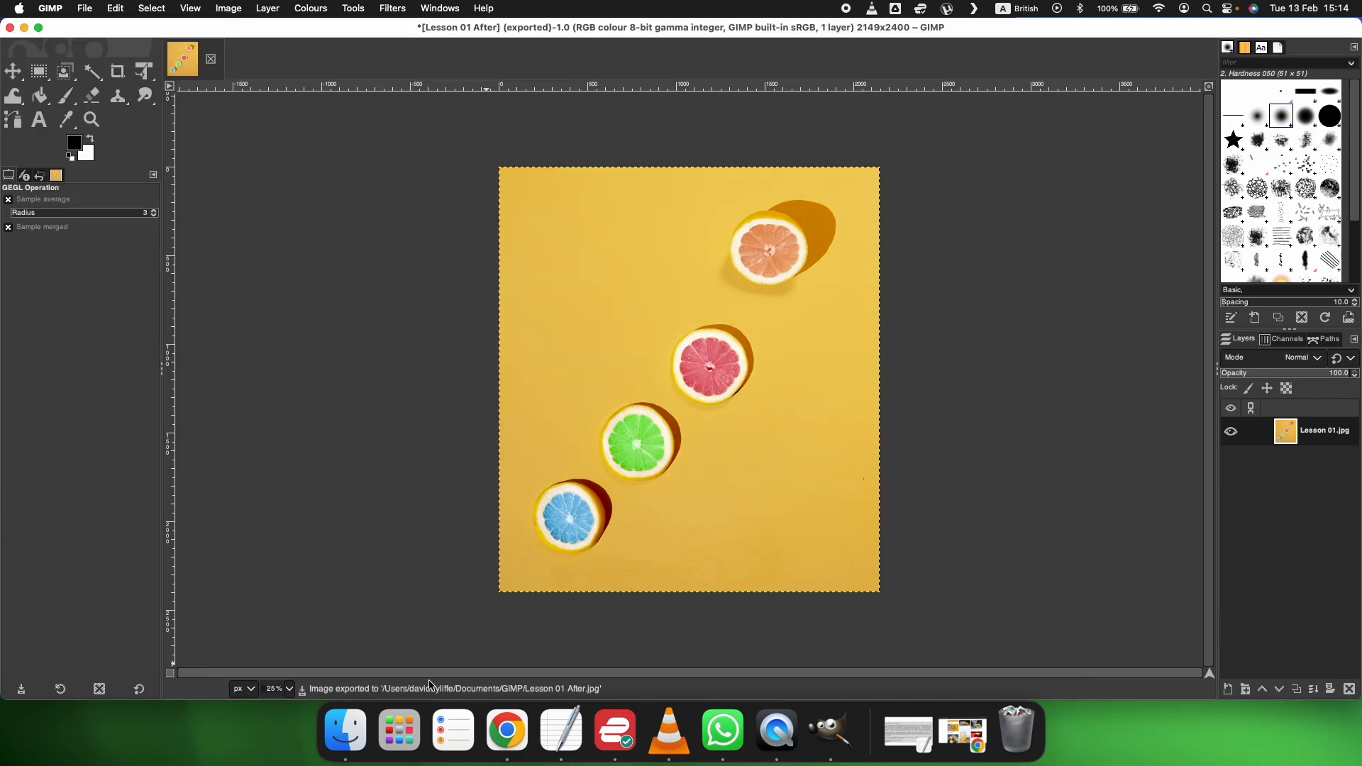
Step: Switch to Finder and compare the previews of Lesson 01 After.jpg and the original Lesson 01.jpg
{"action": "left_click", "coordinate": [345, 730]}
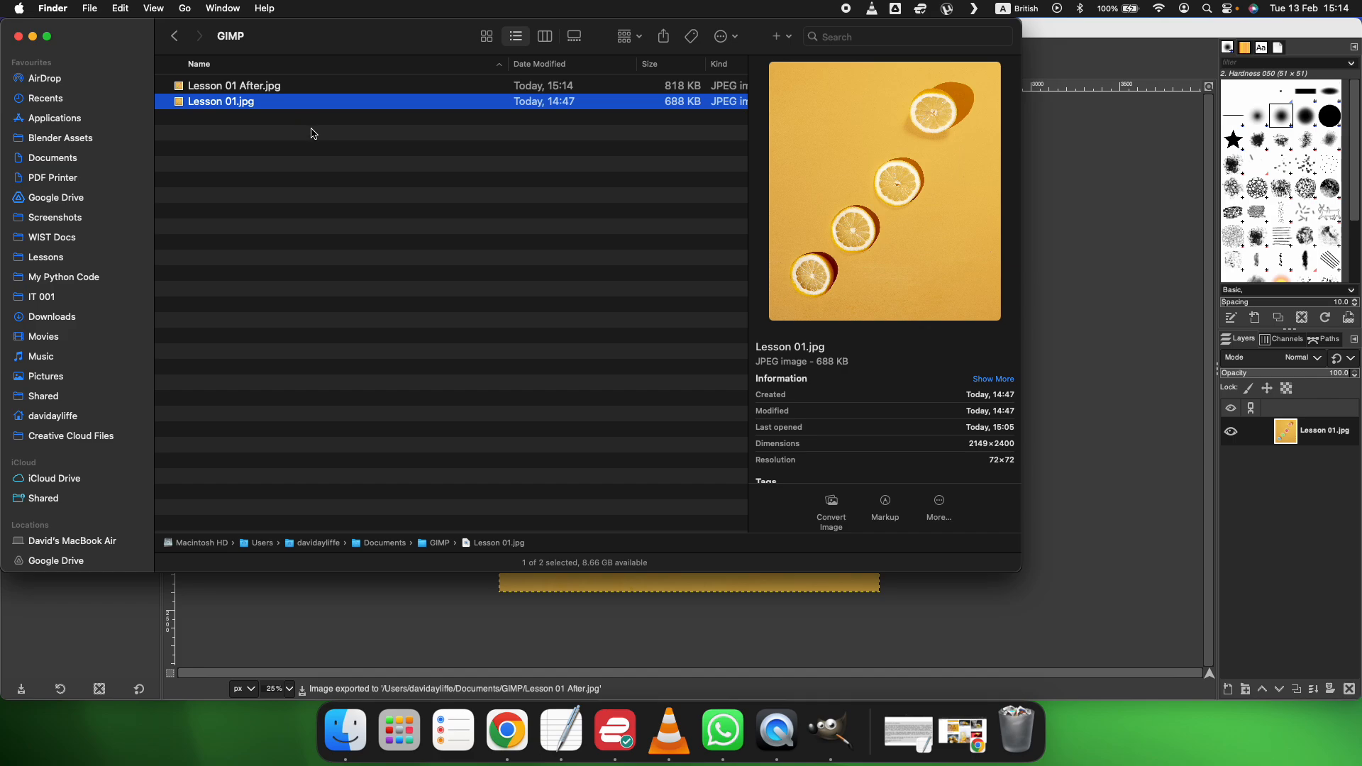
{"action": "key", "text": "Up"}
{"action": "key", "text": "Down"}
{"action": "key", "text": "Up"}
{"action": "key", "text": "Down"}
{"action": "key", "text": "Up"}
{"action": "key", "text": "Down"}
{"action": "key", "text": "Up"}
{"action": "key", "text": "Down"}
{"action": "key", "text": "Up"}
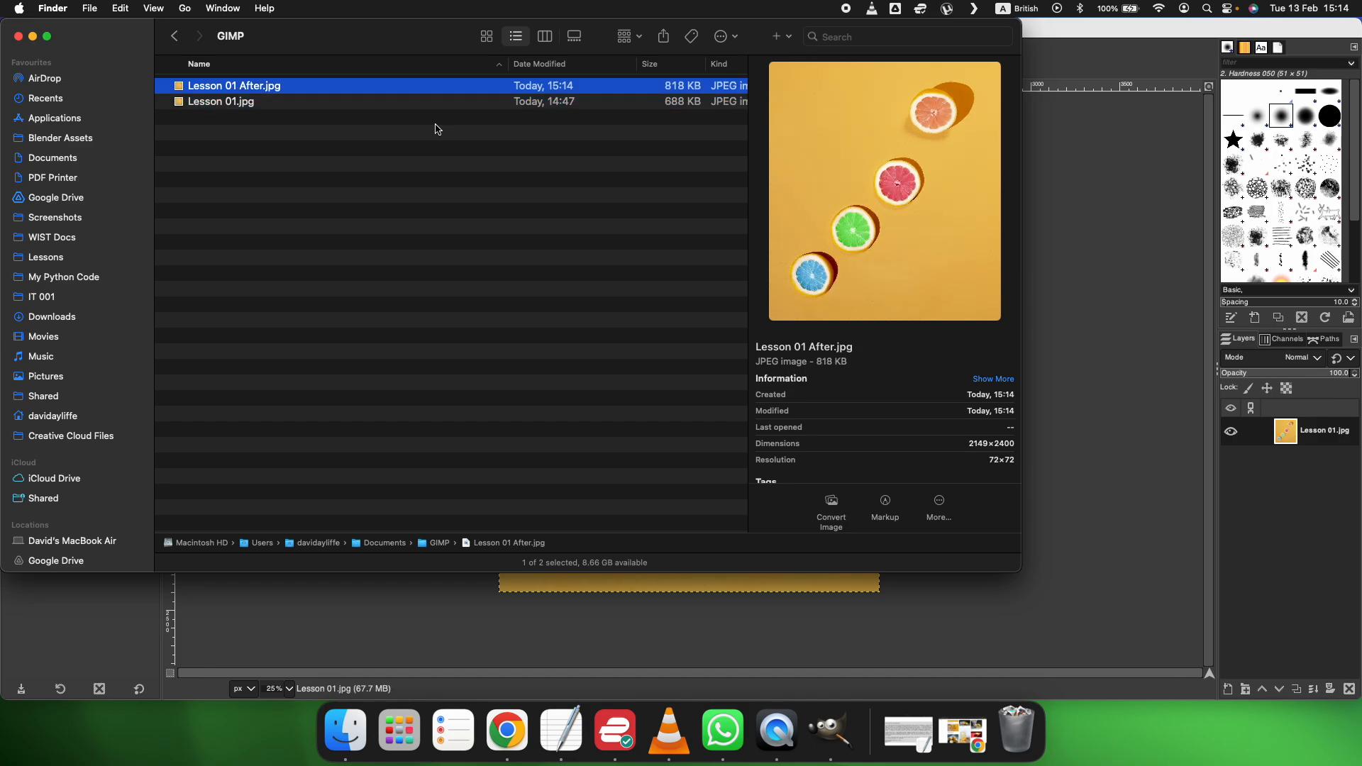
{"action": "key", "text": "Down"}
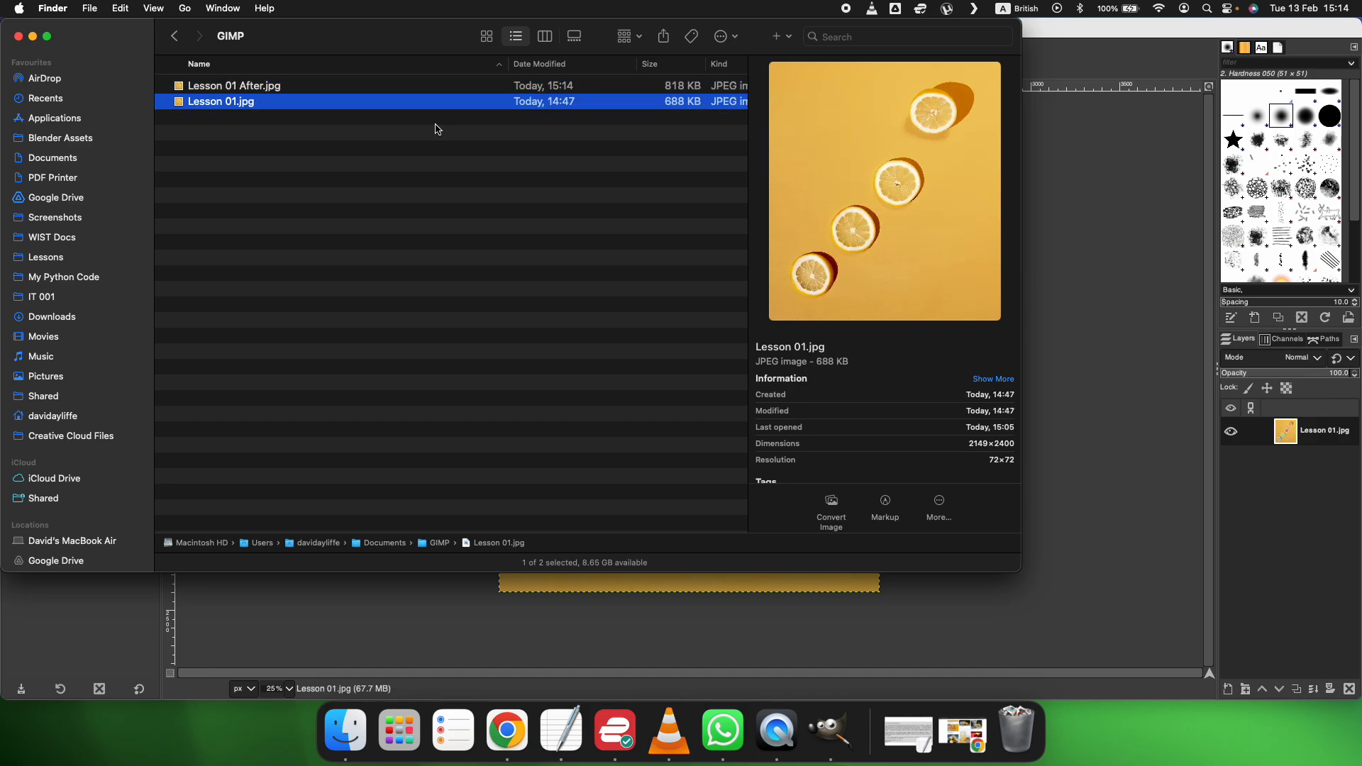